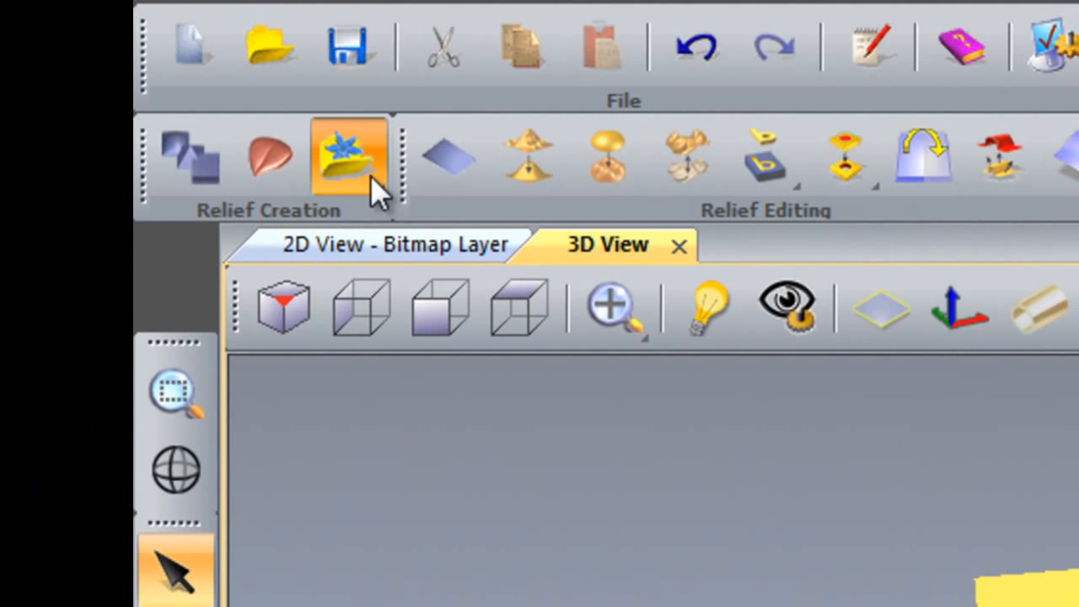
Close the relief clipart library and open pumpkin.jpg from the Halloween Reliefs folder as a new model, discarding changes to the current one
{"action": "left_click", "coordinate": [381, 269]}
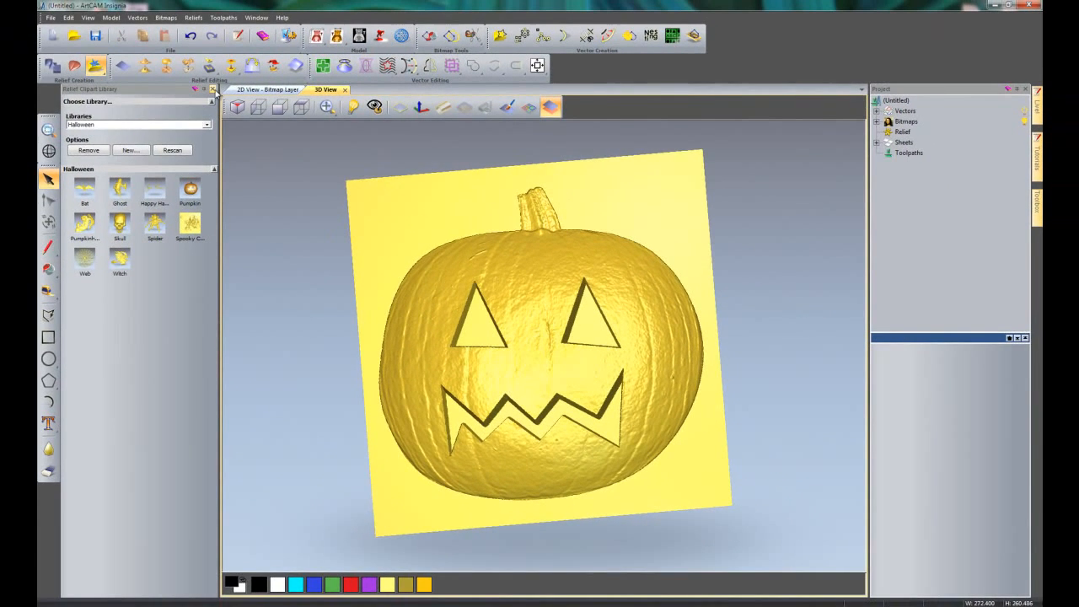
{"action": "left_click", "coordinate": [213, 89]}
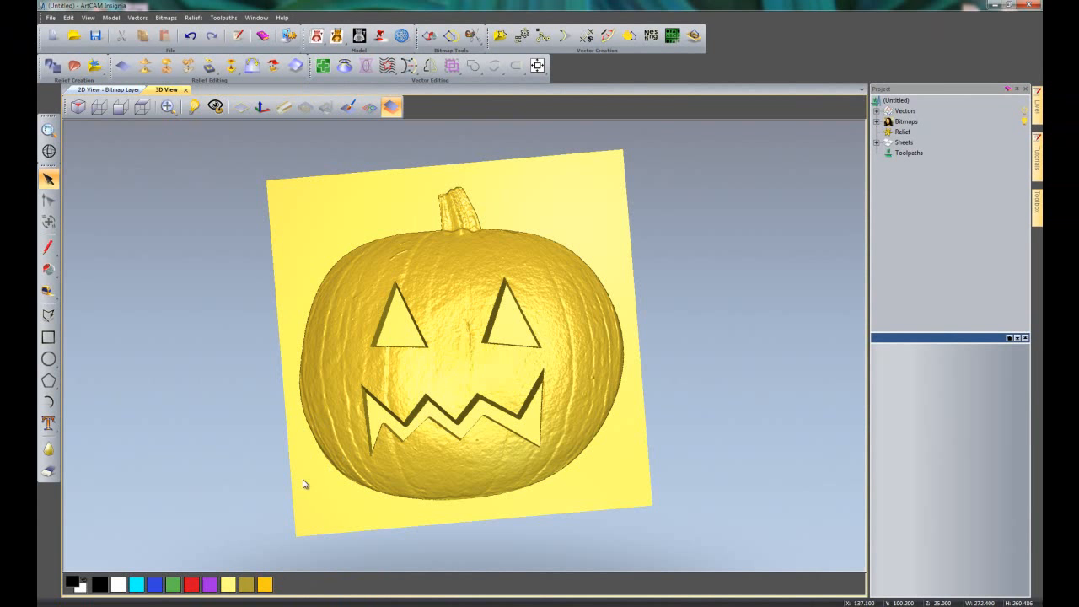
{"action": "mouse_move", "coordinate": [211, 604]}
{"action": "left_click", "coordinate": [211, 561]}
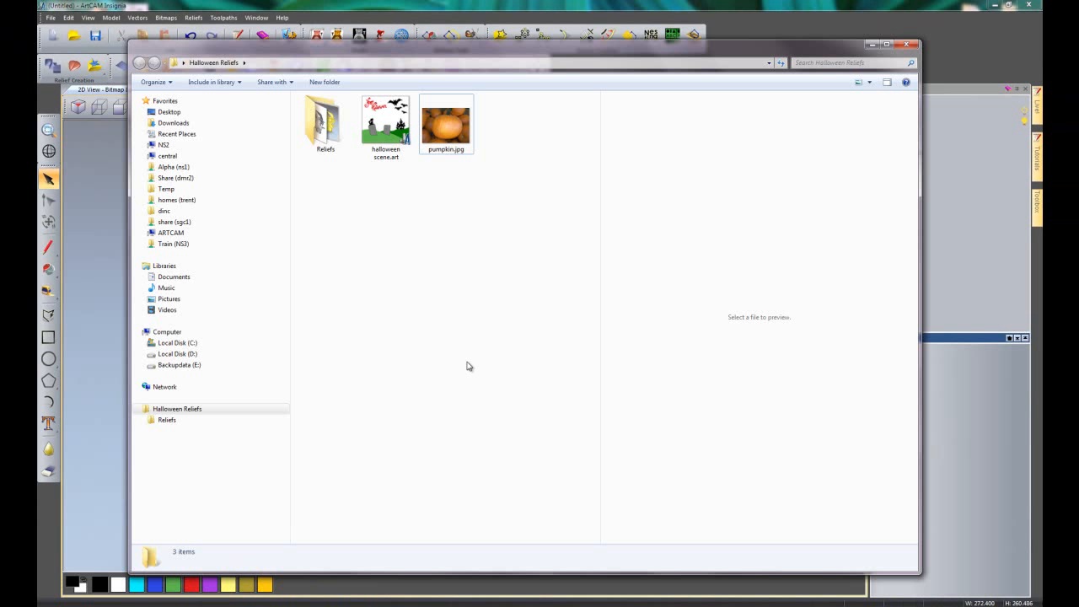
{"action": "left_click", "coordinate": [453, 150]}
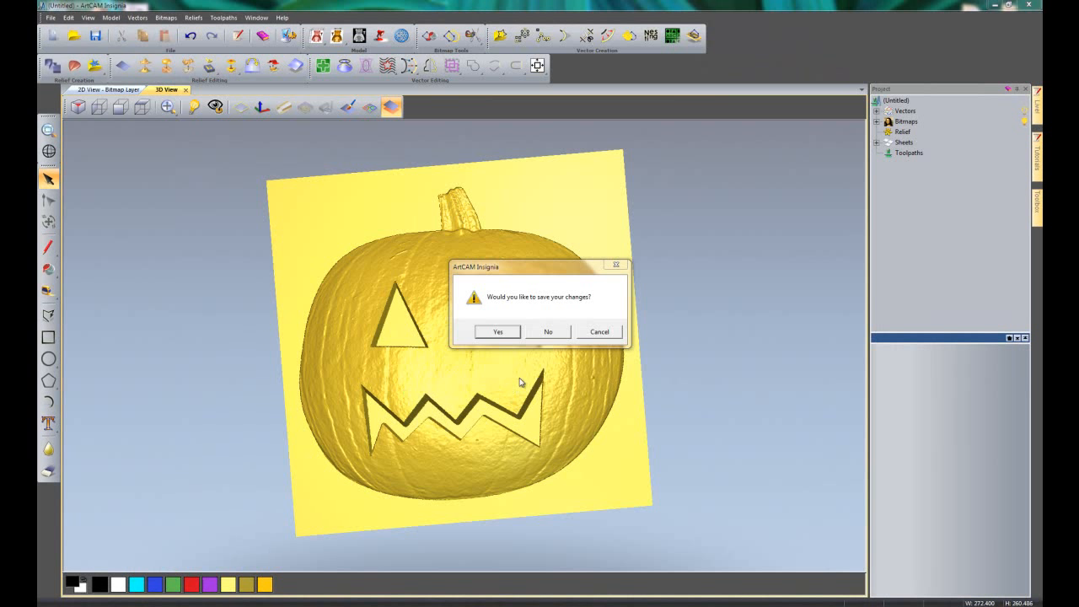
{"action": "left_click", "coordinate": [548, 334]}
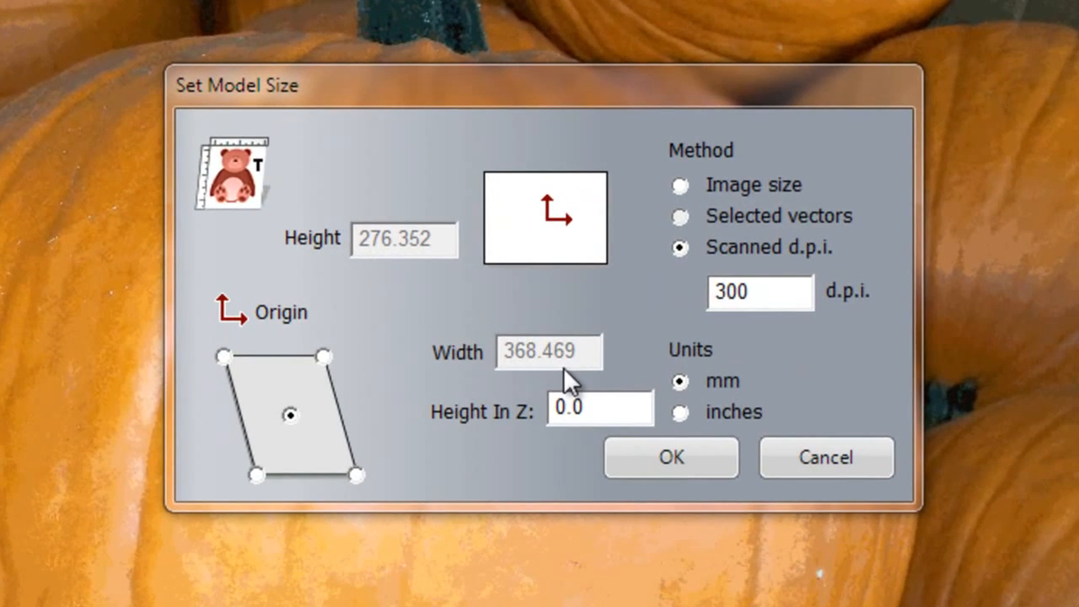
Size the new model by image size with a height of 100 mm and its origin at the centre
{"action": "left_click", "coordinate": [683, 184]}
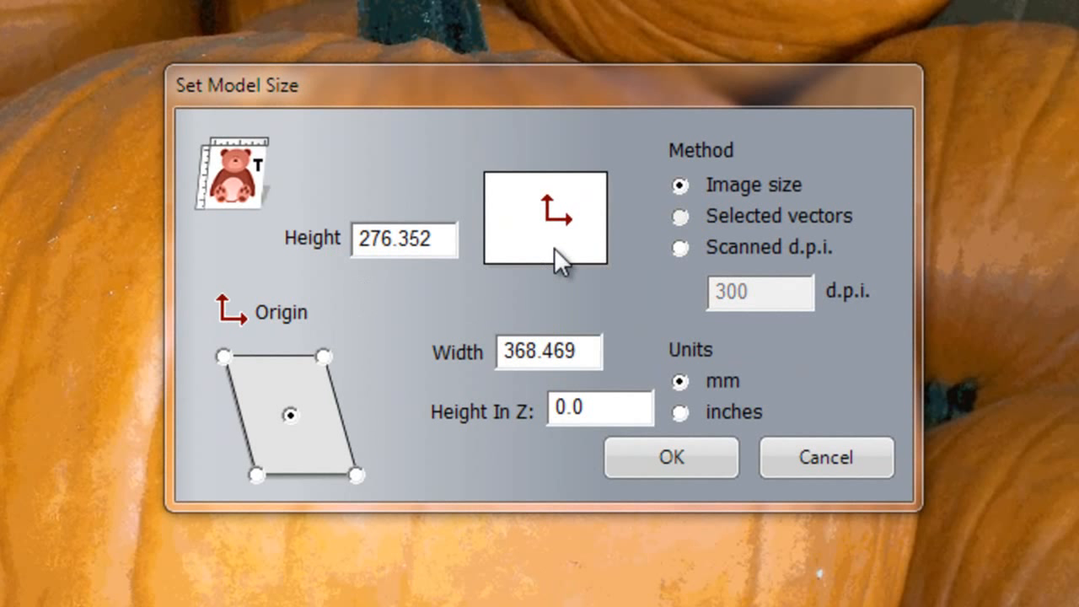
{"action": "left_click_drag", "start_coordinate": [436, 241], "coordinate": [62, 231]}
{"action": "type", "text": "100"}
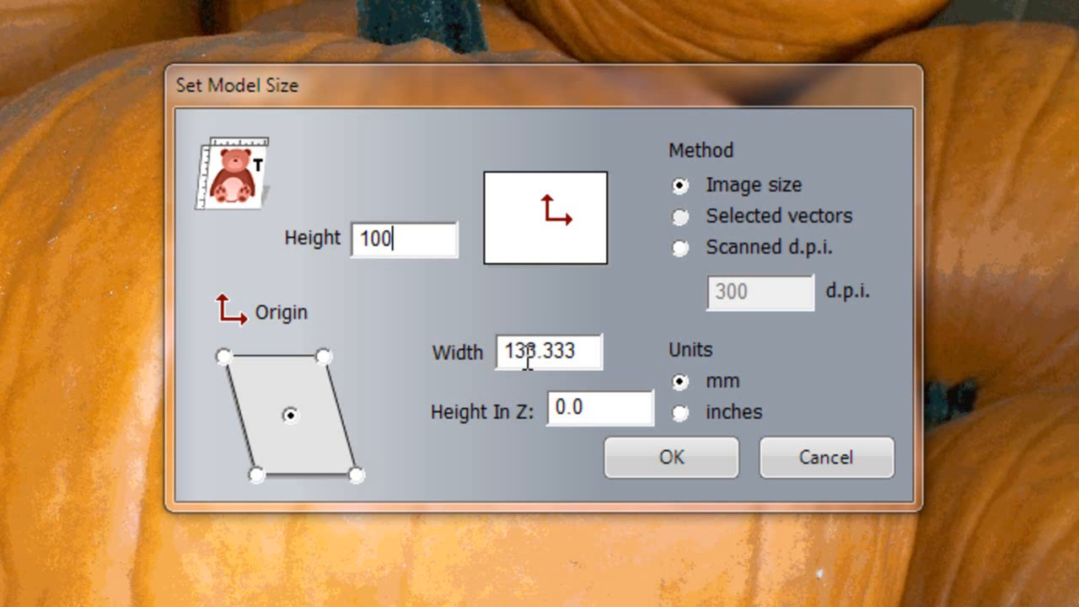
{"action": "left_click", "coordinate": [693, 449]}
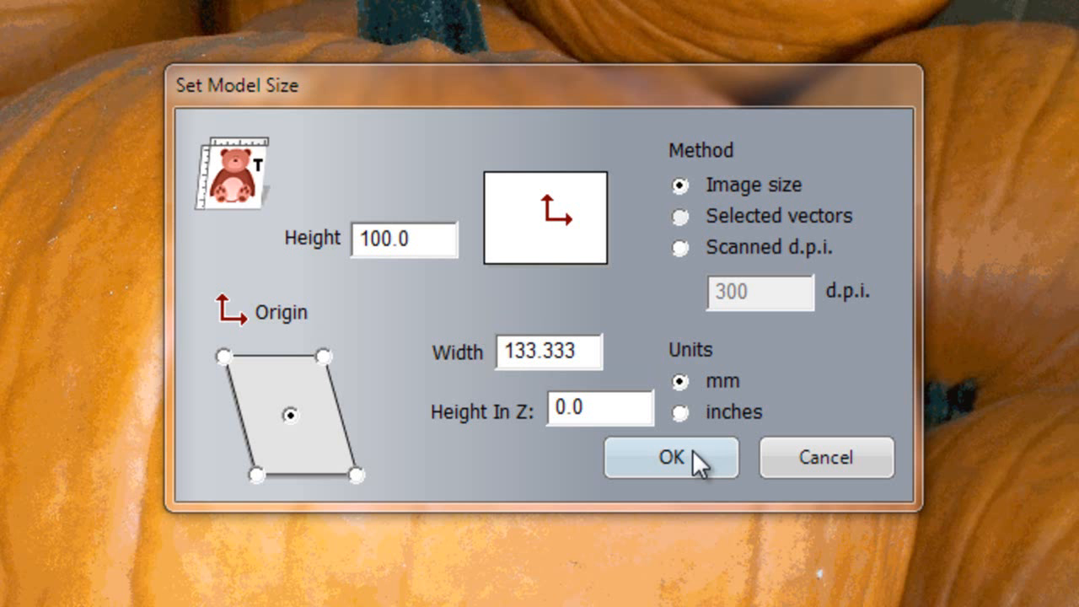
{"action": "left_click", "coordinate": [256, 475]}
{"action": "left_click", "coordinate": [224, 357]}
{"action": "left_click", "coordinate": [287, 418]}
{"action": "left_click", "coordinate": [622, 460]}
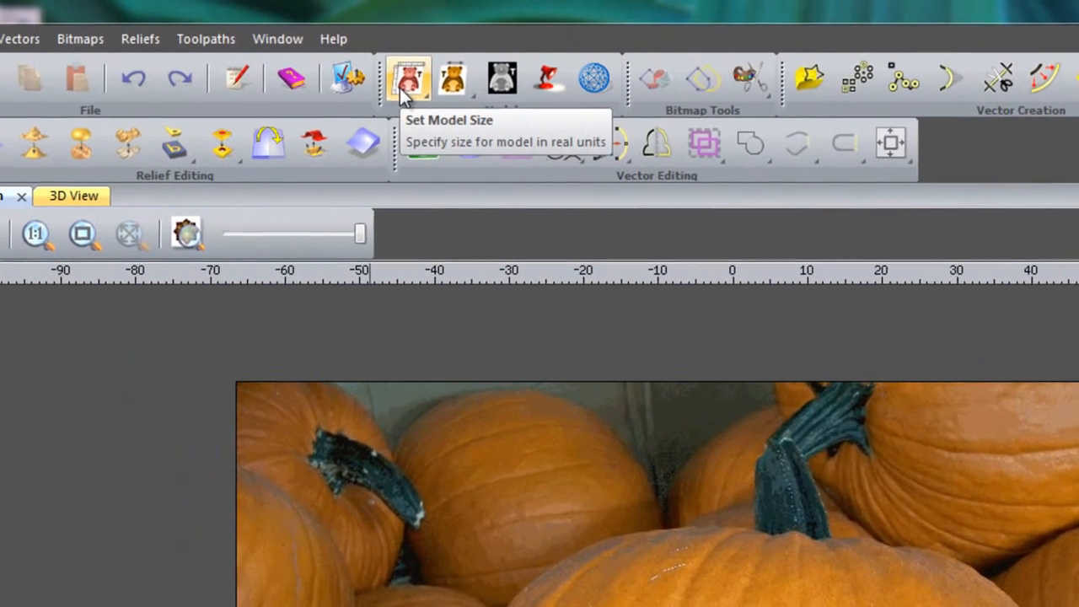
Adjust the model resolution to 1664 by 1248 points
{"action": "left_click", "coordinate": [380, 74]}
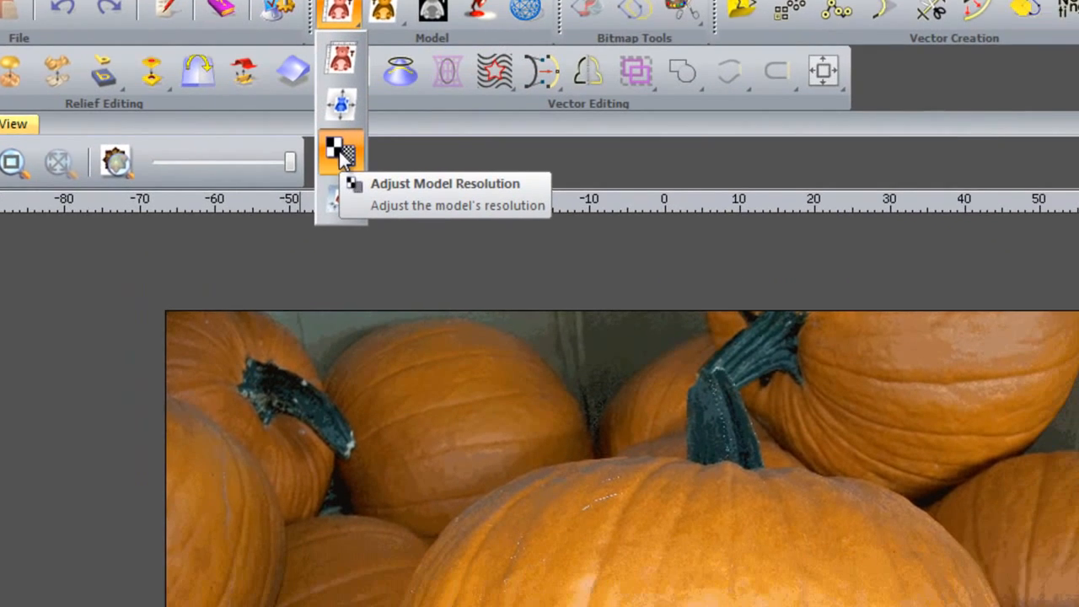
{"action": "left_click", "coordinate": [412, 225]}
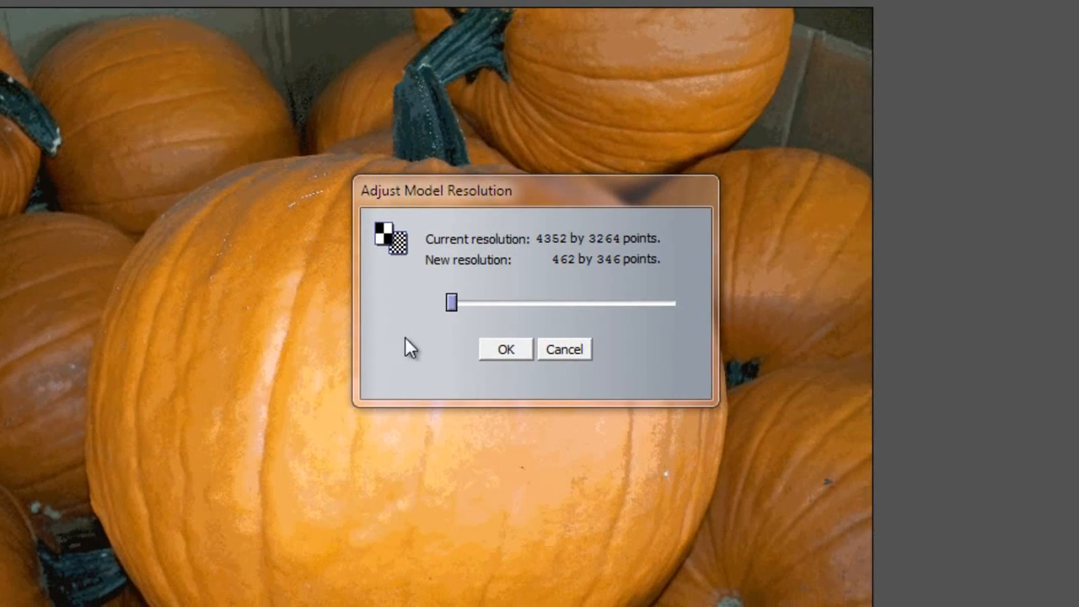
{"action": "left_click_drag", "start_coordinate": [448, 307], "coordinate": [478, 305]}
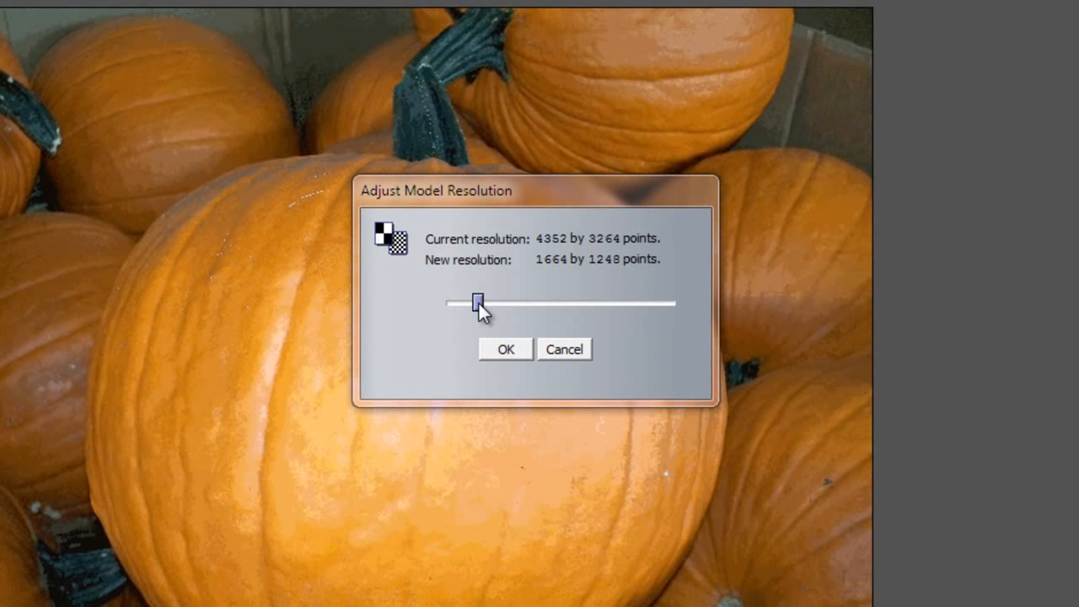
{"action": "left_click", "coordinate": [500, 354]}
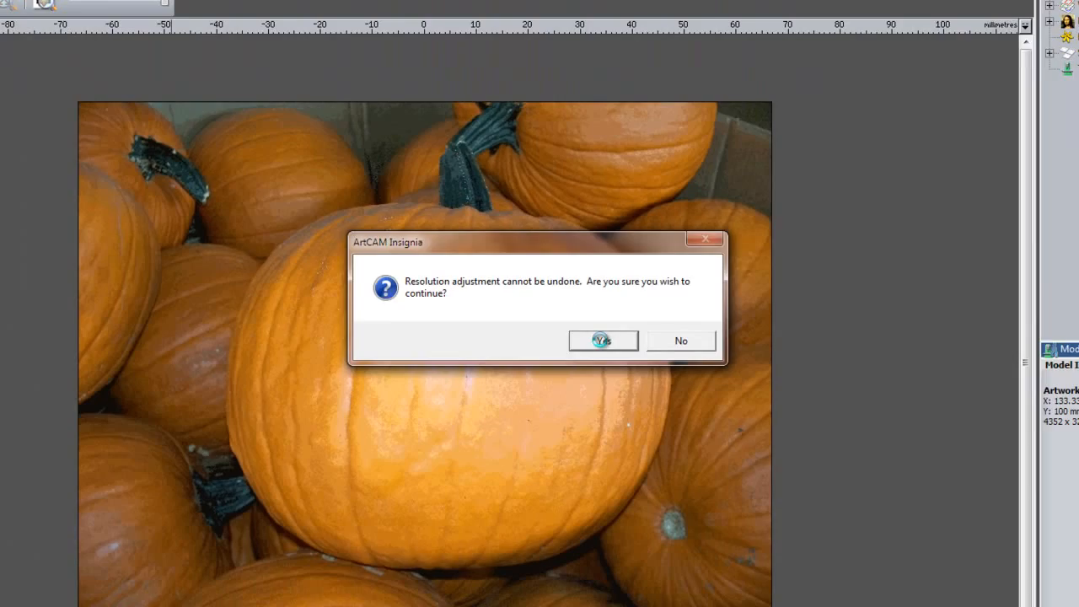
{"action": "left_click", "coordinate": [628, 353]}
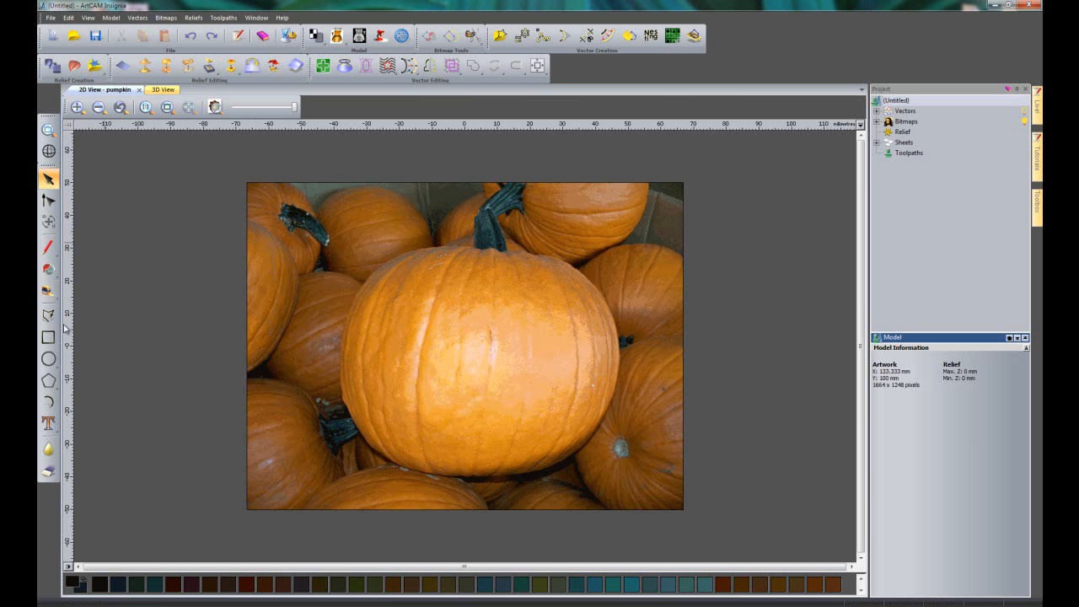
Draw a circle of about 38 mm radius over the large central pumpkin in the photo
{"action": "left_click", "coordinate": [48, 360]}
{"action": "left_click_drag", "start_coordinate": [489, 368], "coordinate": [474, 247]}
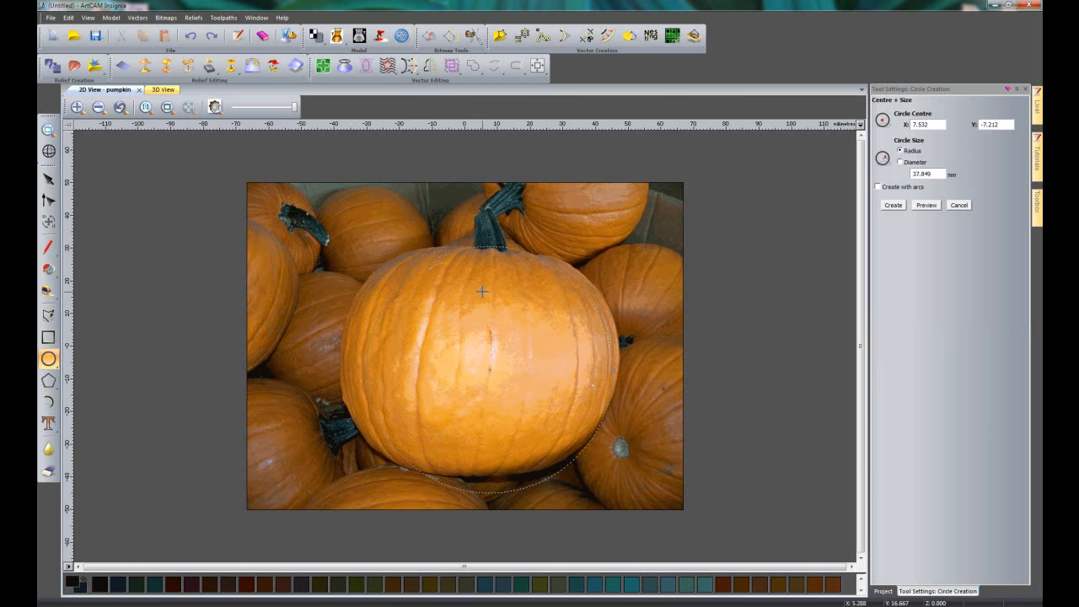
{"action": "key", "text": "Return"}
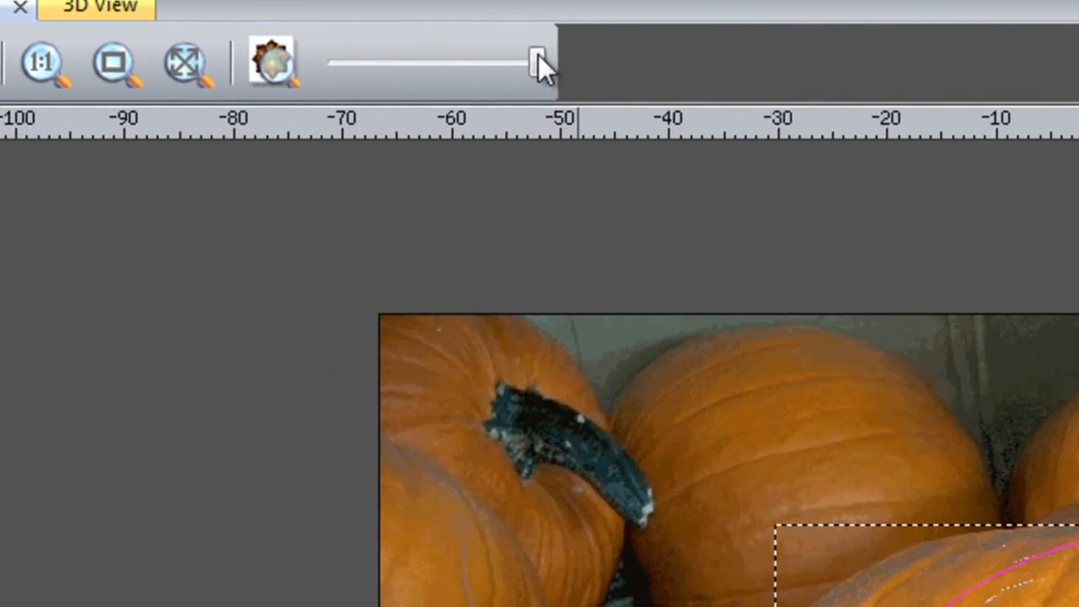
Fade the pumpkin photo and move the circle's four nodes onto the edge of the central pumpkin
{"action": "left_click_drag", "start_coordinate": [295, 108], "coordinate": [273, 107]}
{"action": "left_click_drag", "start_coordinate": [481, 61], "coordinate": [403, 60]}
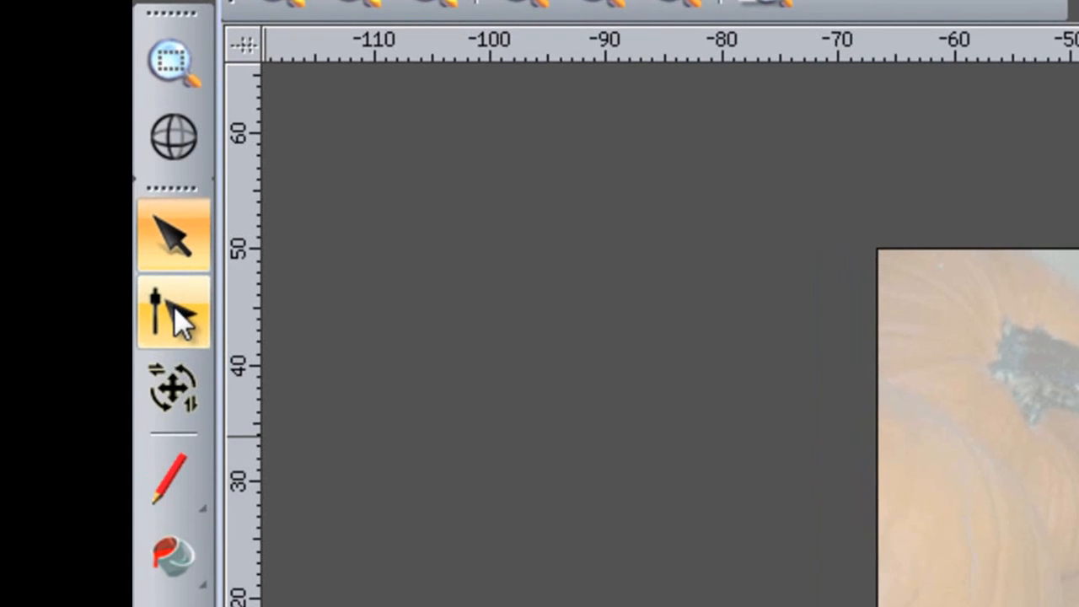
{"action": "left_click", "coordinate": [180, 319]}
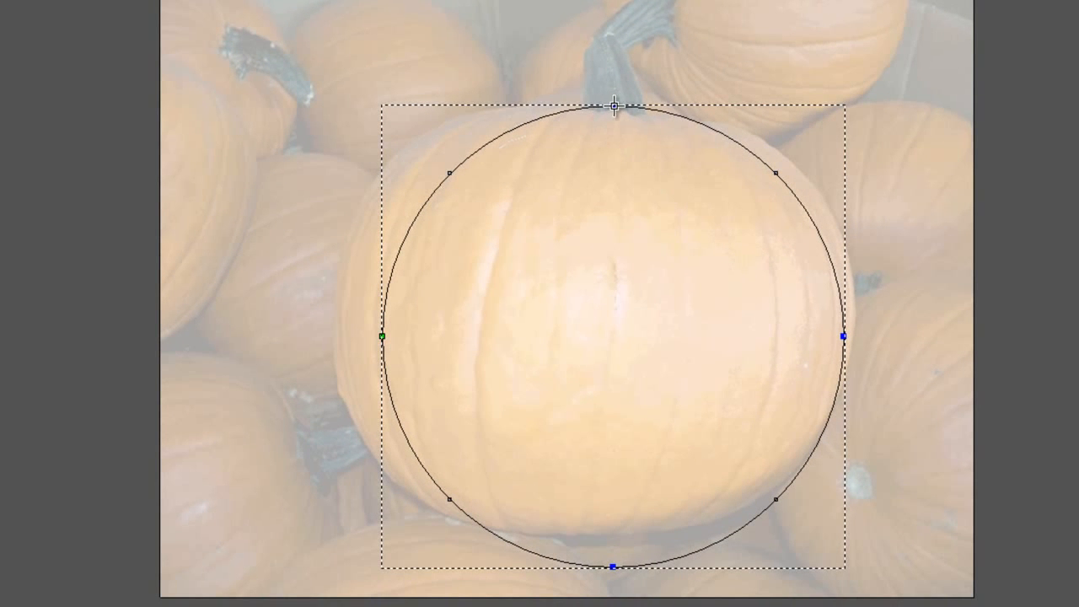
{"action": "left_click_drag", "start_coordinate": [600, 109], "coordinate": [600, 110]}
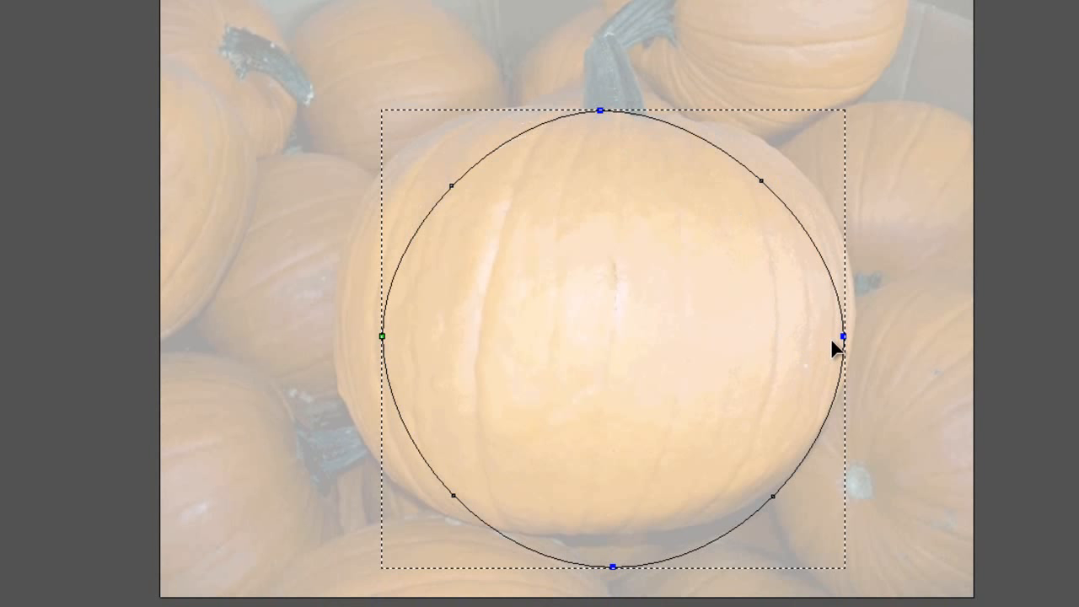
{"action": "left_click_drag", "start_coordinate": [854, 315], "coordinate": [853, 315]}
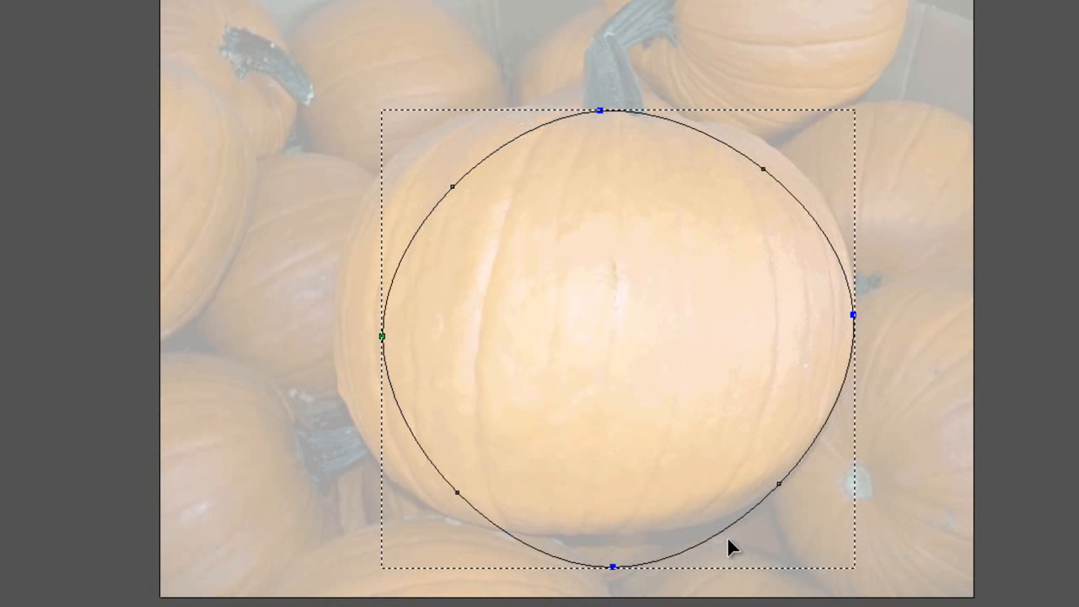
{"action": "left_click_drag", "start_coordinate": [613, 566], "coordinate": [584, 532]}
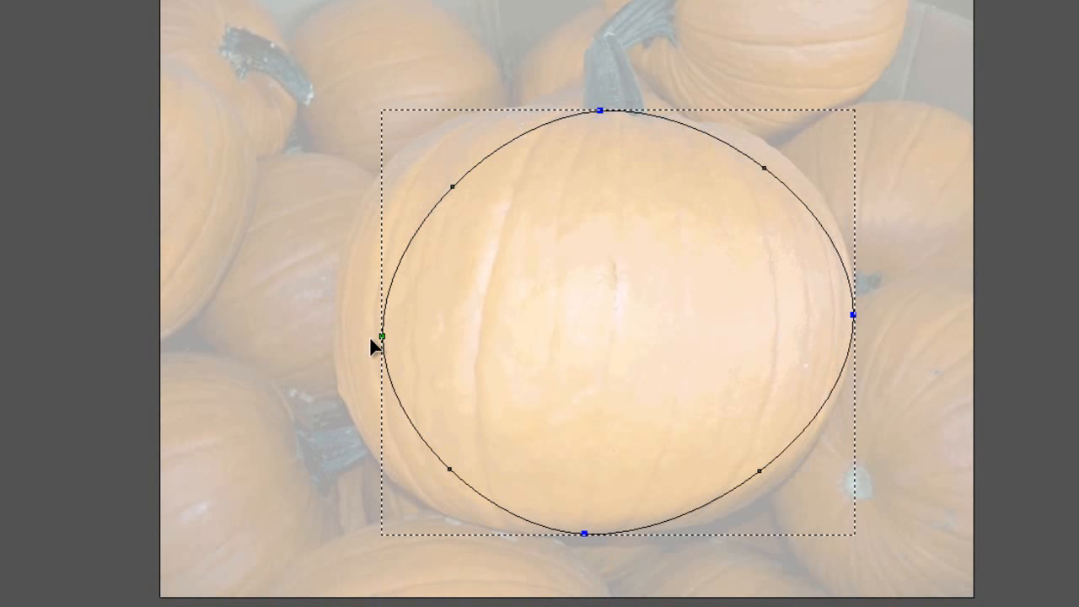
{"action": "left_click_drag", "start_coordinate": [382, 336], "coordinate": [335, 329]}
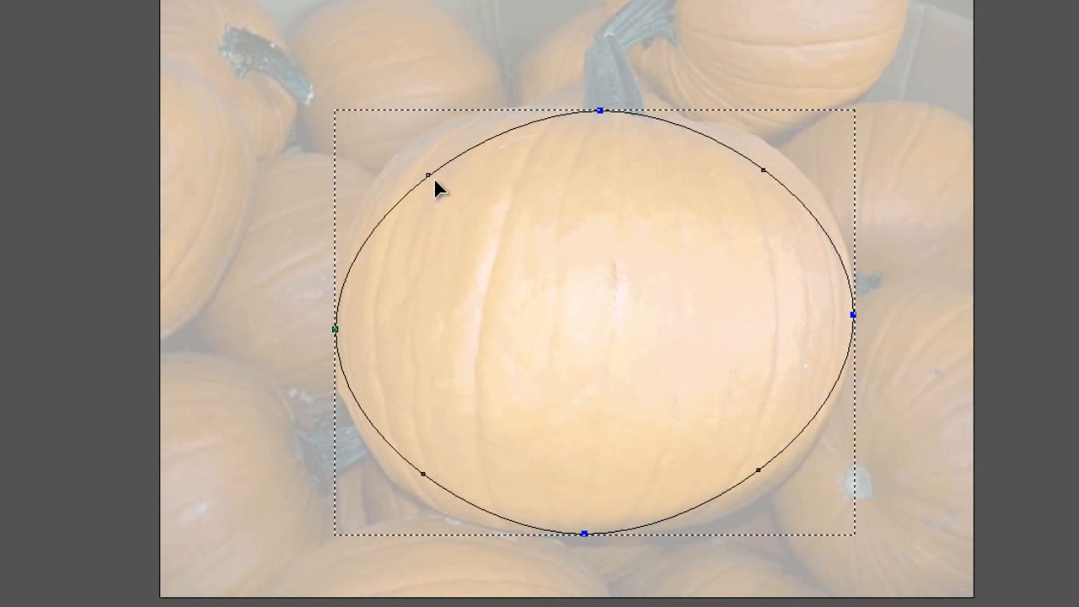
Pull the midpoints of the four outline spans out to the pumpkin's edge and fine-tune the node on its left side
{"action": "left_click_drag", "start_coordinate": [416, 158], "coordinate": [405, 151]}
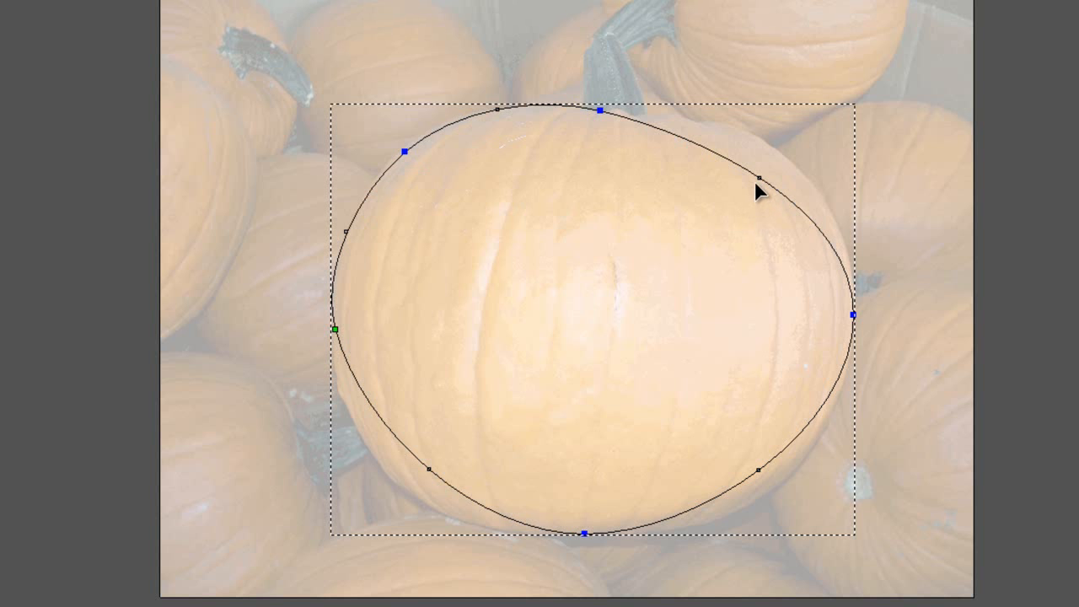
{"action": "left_click", "coordinate": [759, 179]}
{"action": "left_click_drag", "start_coordinate": [780, 154], "coordinate": [781, 158]}
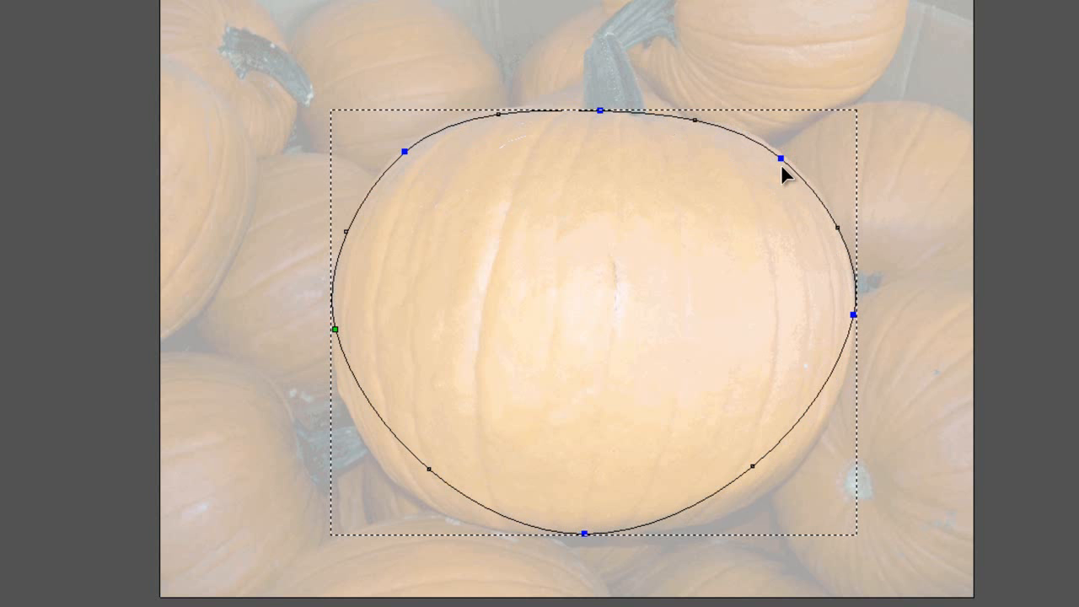
{"action": "left_click_drag", "start_coordinate": [757, 479], "coordinate": [764, 484]}
{"action": "left_click_drag", "start_coordinate": [434, 464], "coordinate": [408, 493]}
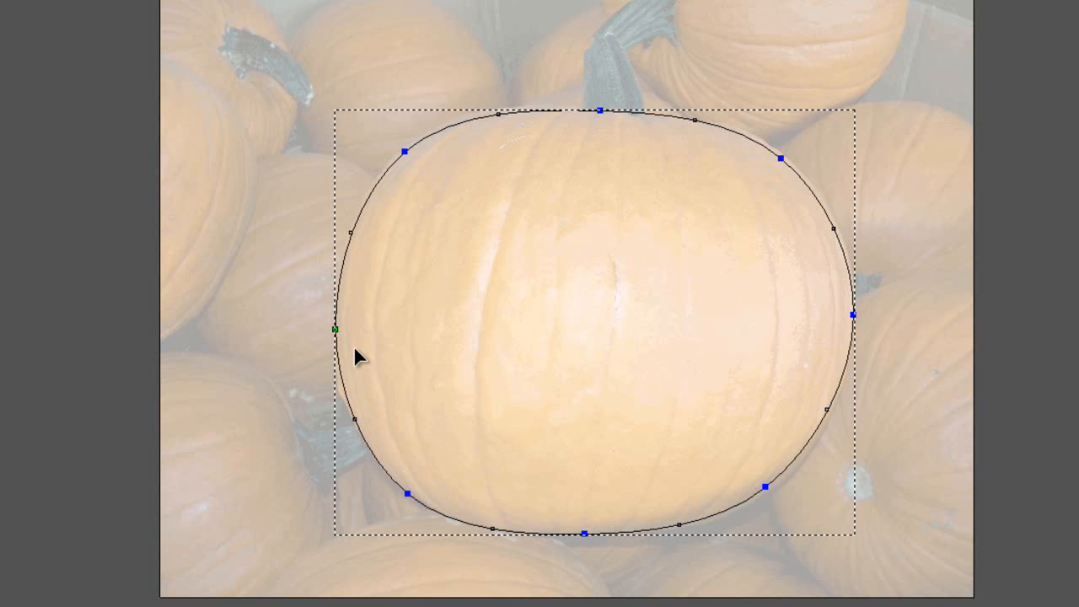
{"action": "left_click_drag", "start_coordinate": [335, 330], "coordinate": [333, 335]}
{"action": "left_click", "coordinate": [531, 324]}
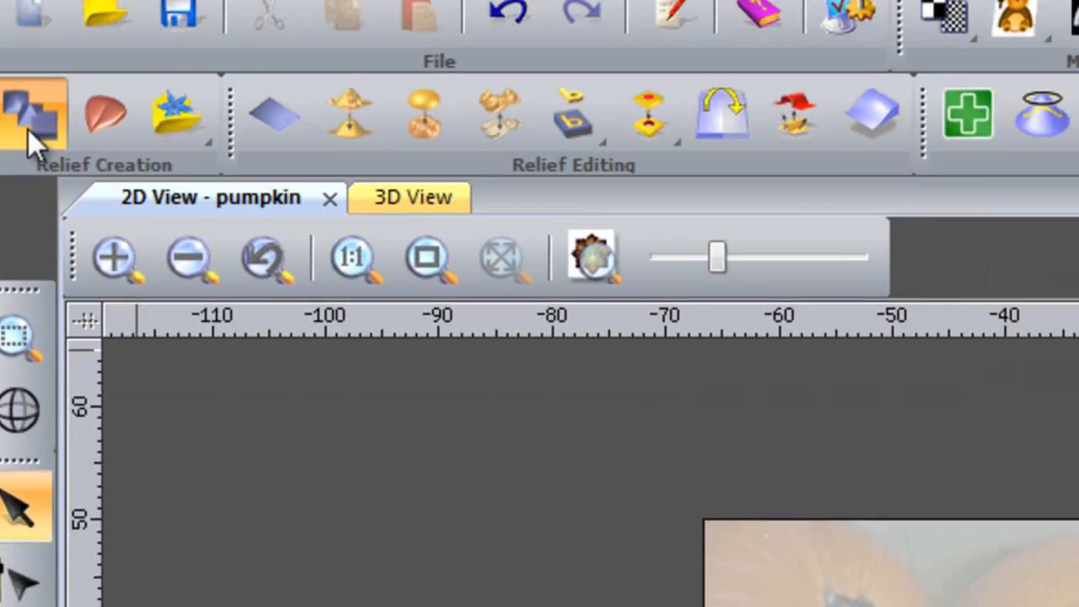
Add a round domed relief with a 30-degree angle and no height limit from the pumpkin outline using the Shape Editor
{"action": "left_click", "coordinate": [243, 330]}
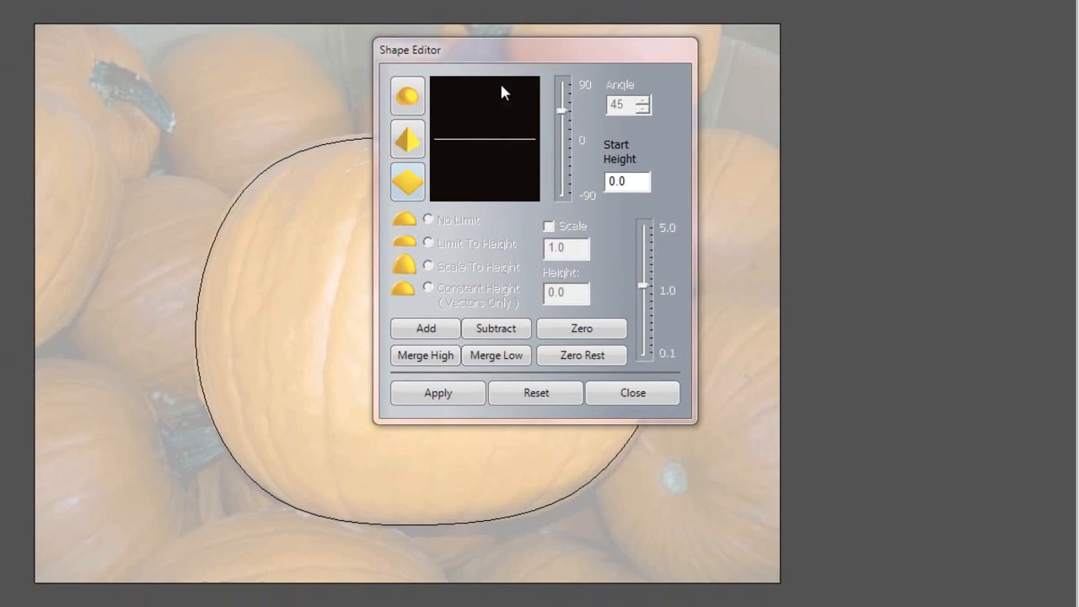
{"action": "left_click_drag", "start_coordinate": [503, 55], "coordinate": [818, 129]}
{"action": "left_click", "coordinate": [205, 259]}
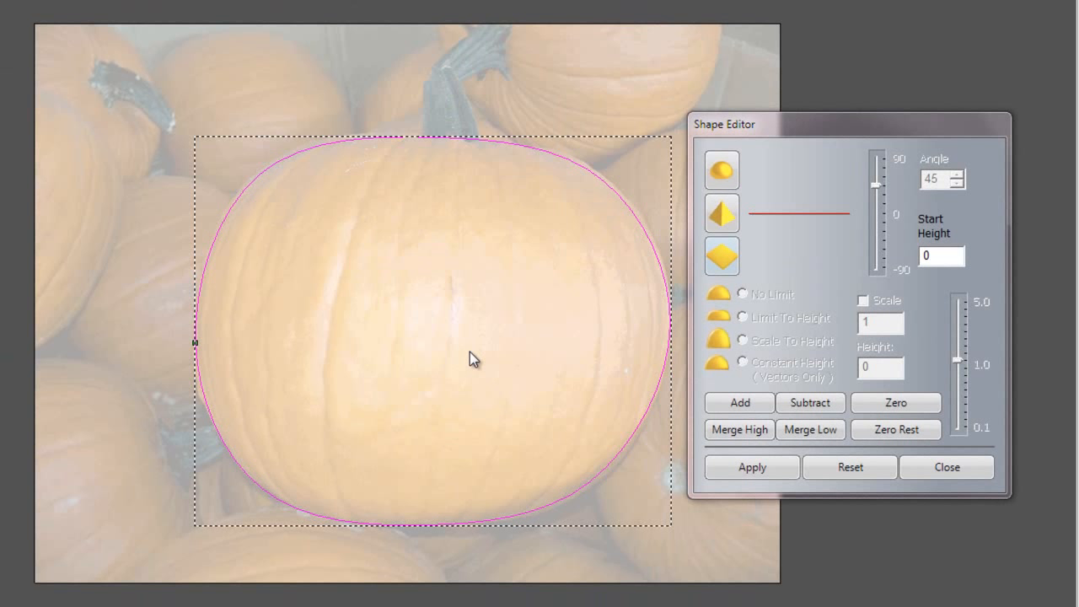
{"action": "left_click", "coordinate": [728, 170]}
{"action": "left_click", "coordinate": [876, 236]}
{"action": "left_click", "coordinate": [749, 400]}
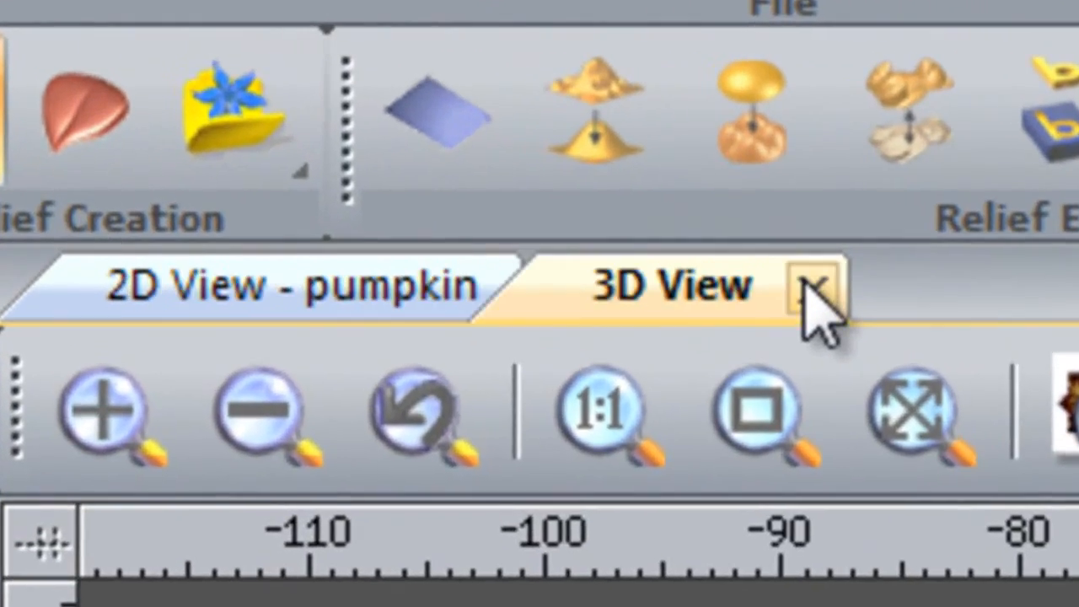
Inspect the dome in 3D with the pumpkin photo draped over it and the zero plane shown, and close the Shape Editor
{"action": "left_click", "coordinate": [803, 287]}
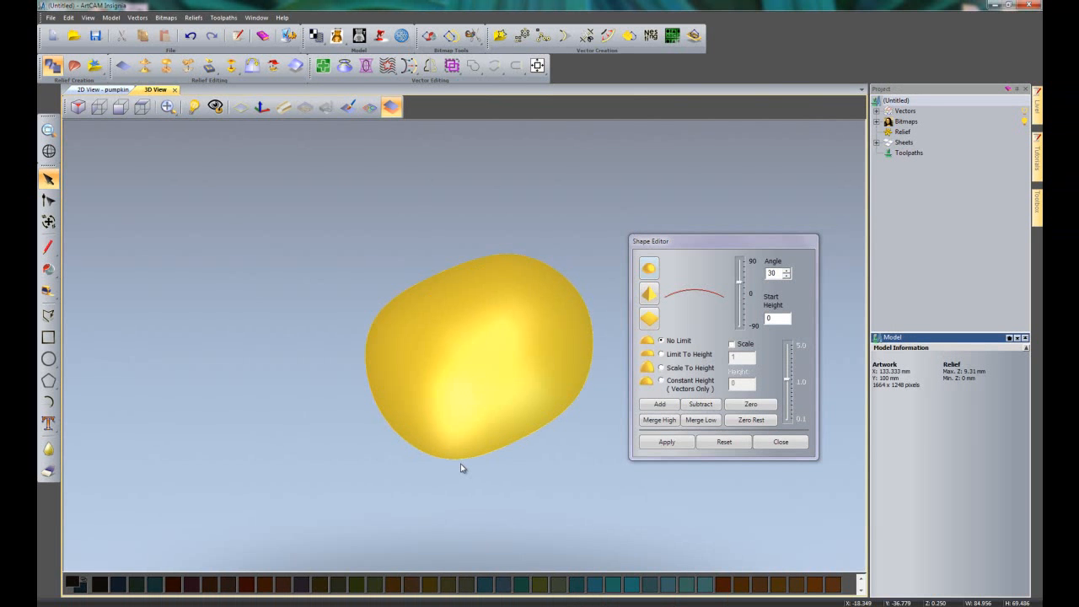
{"action": "left_click_drag", "start_coordinate": [457, 460], "coordinate": [544, 379]}
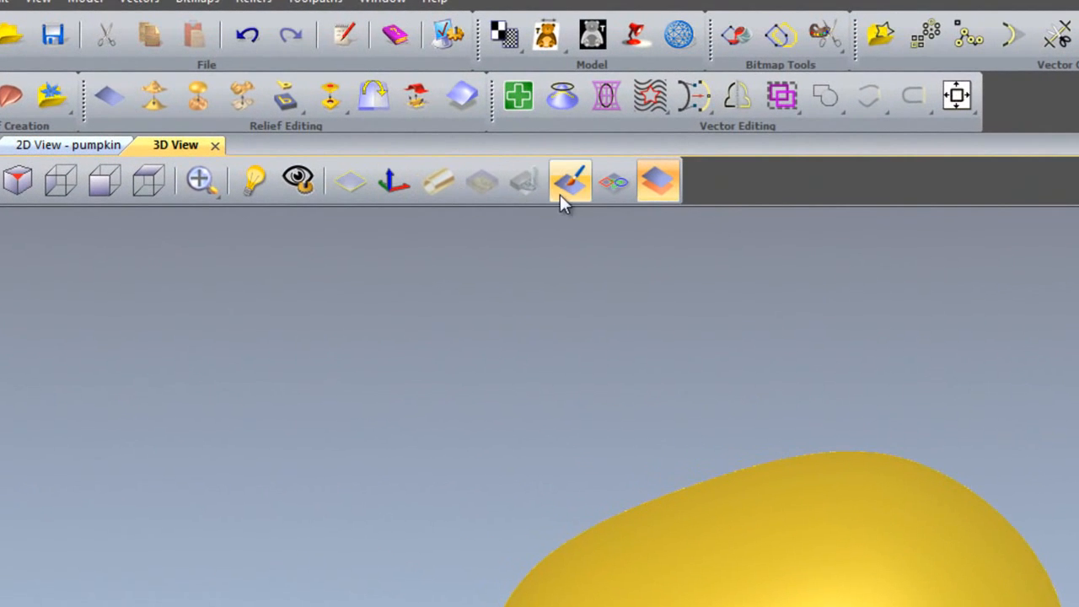
{"action": "left_click", "coordinate": [568, 184]}
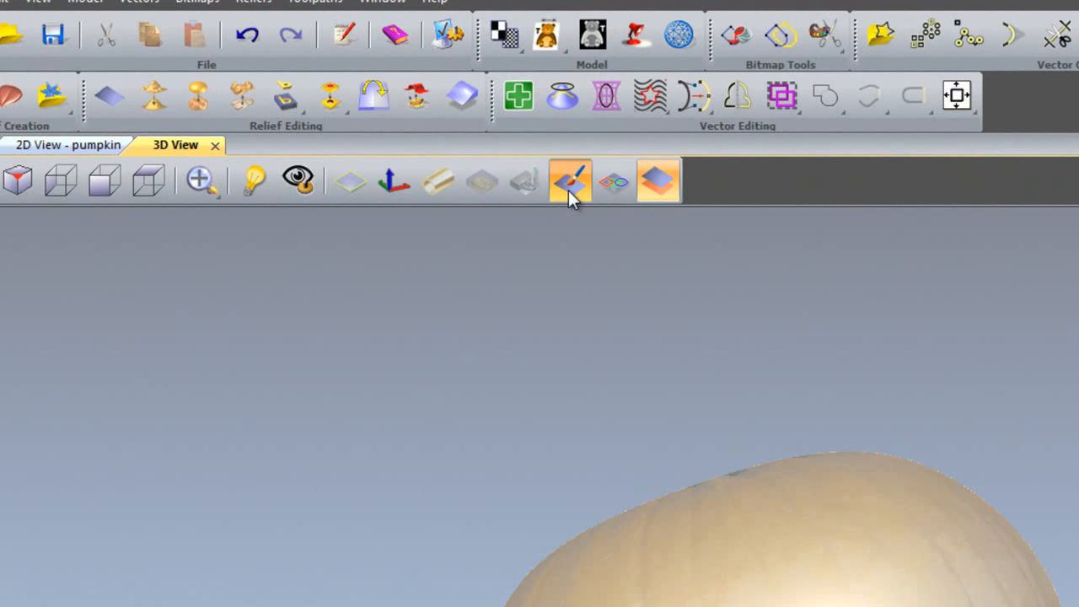
{"action": "left_click", "coordinate": [348, 184]}
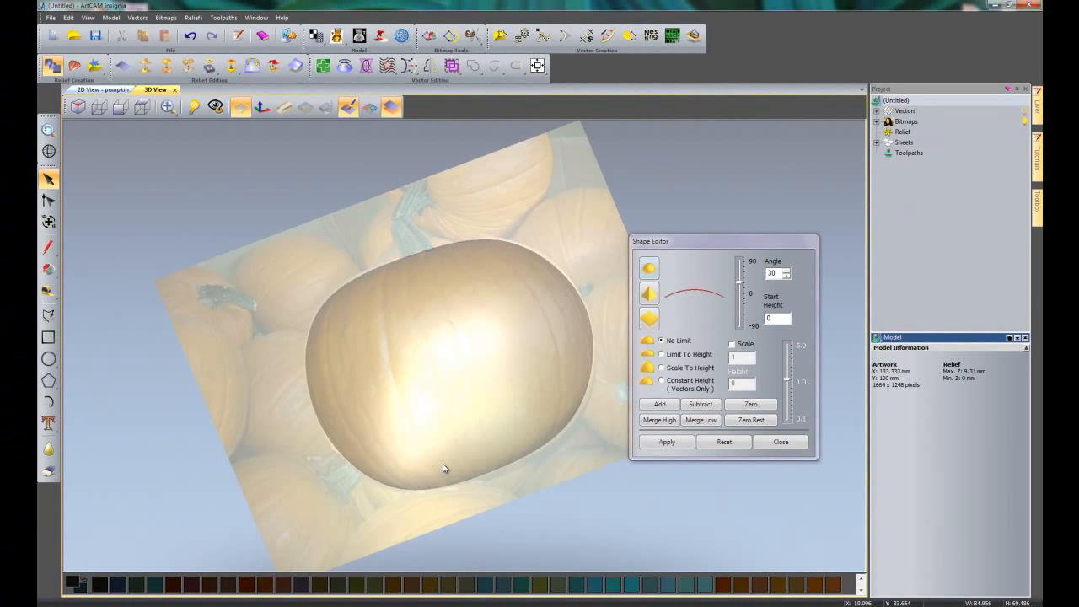
{"action": "left_click_drag", "start_coordinate": [441, 469], "coordinate": [422, 448]}
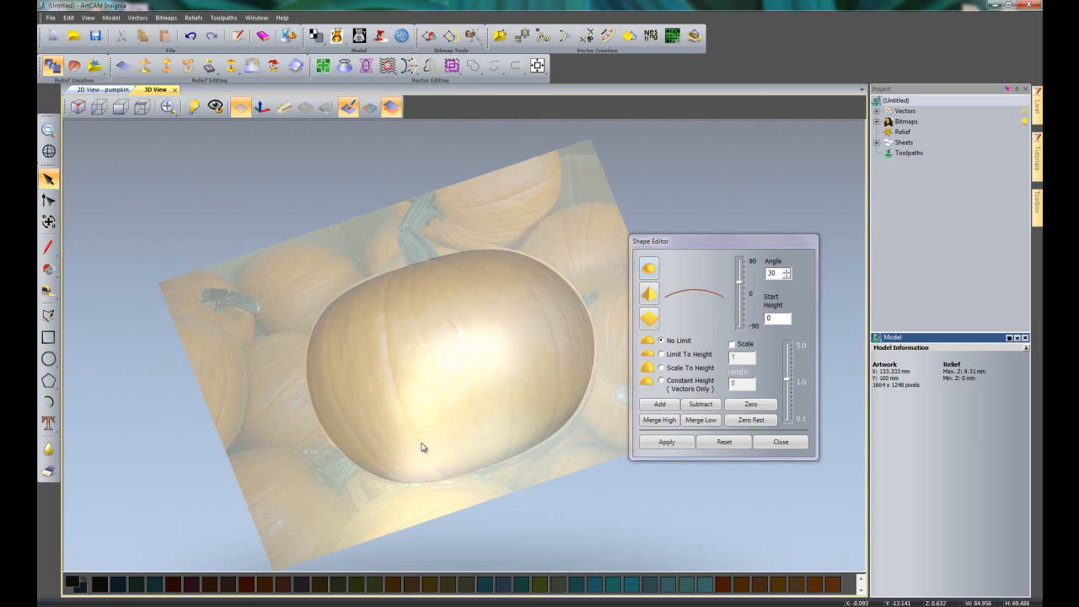
{"action": "left_click", "coordinate": [781, 442]}
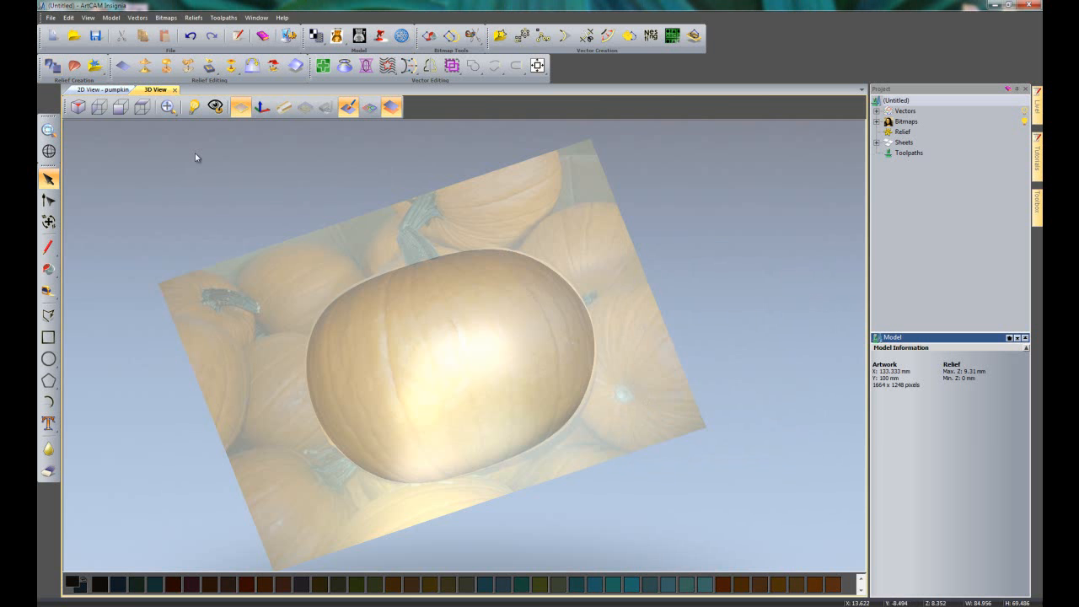
Draw a smooth polyline about 13 mm tall along the left edge of the pumpkin's stem in the 2D view, ending inside the pumpkin outline
{"action": "left_click", "coordinate": [104, 90]}
{"action": "left_click", "coordinate": [502, 294]}
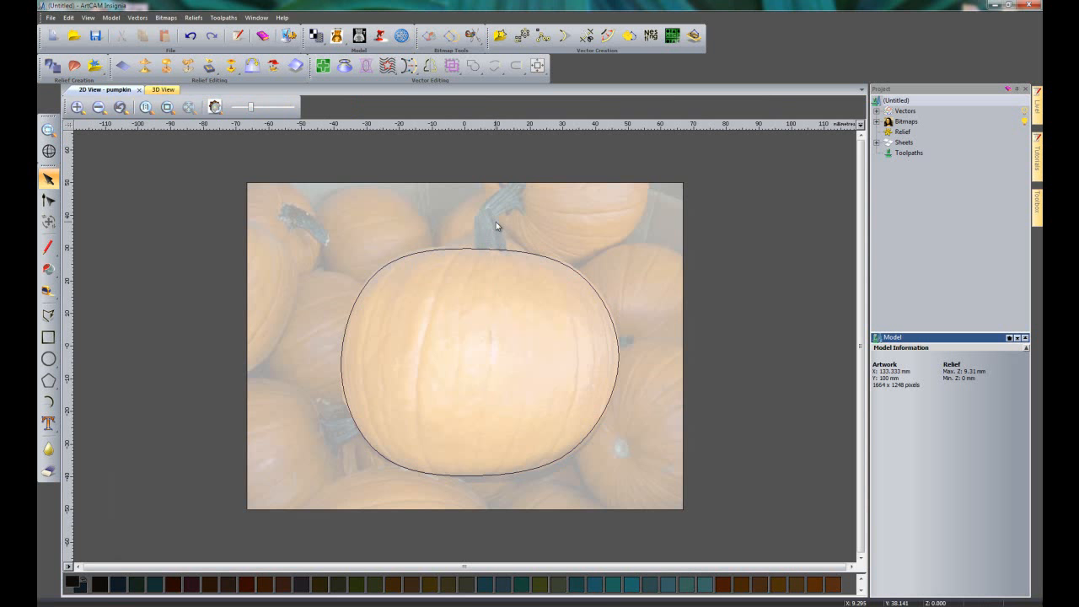
{"action": "scroll", "coordinate": [496, 221], "scroll_direction": "up", "scroll_amount": 3}
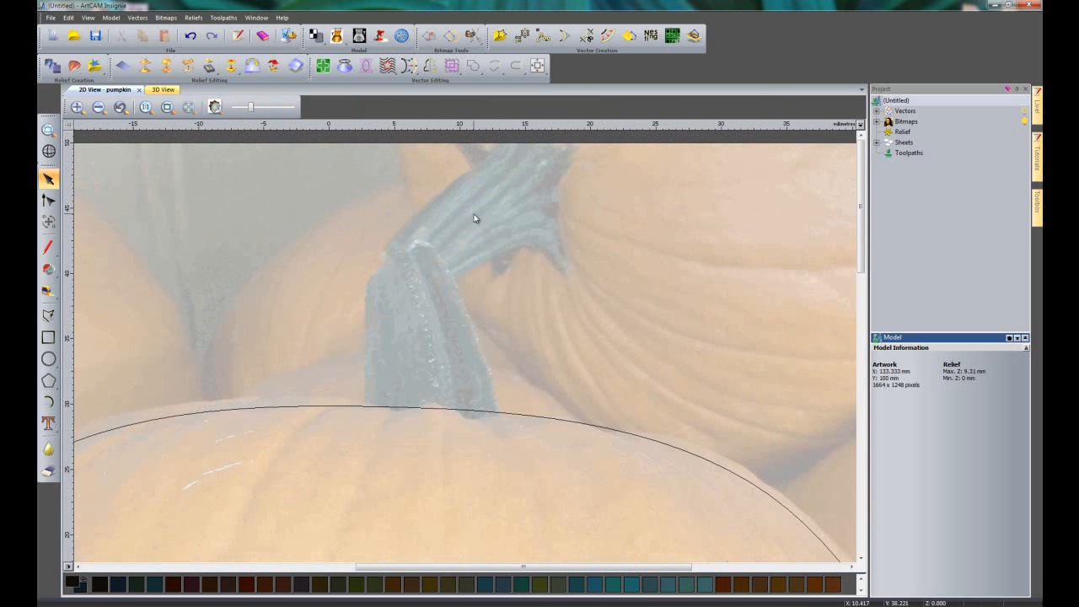
{"action": "left_click", "coordinate": [48, 316]}
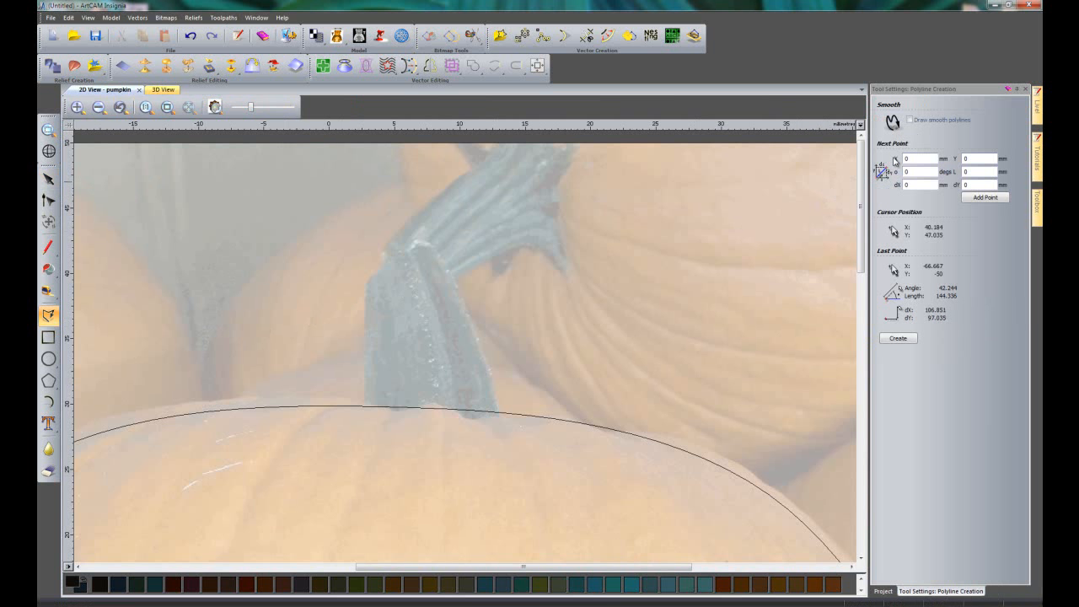
{"action": "left_click", "coordinate": [910, 121]}
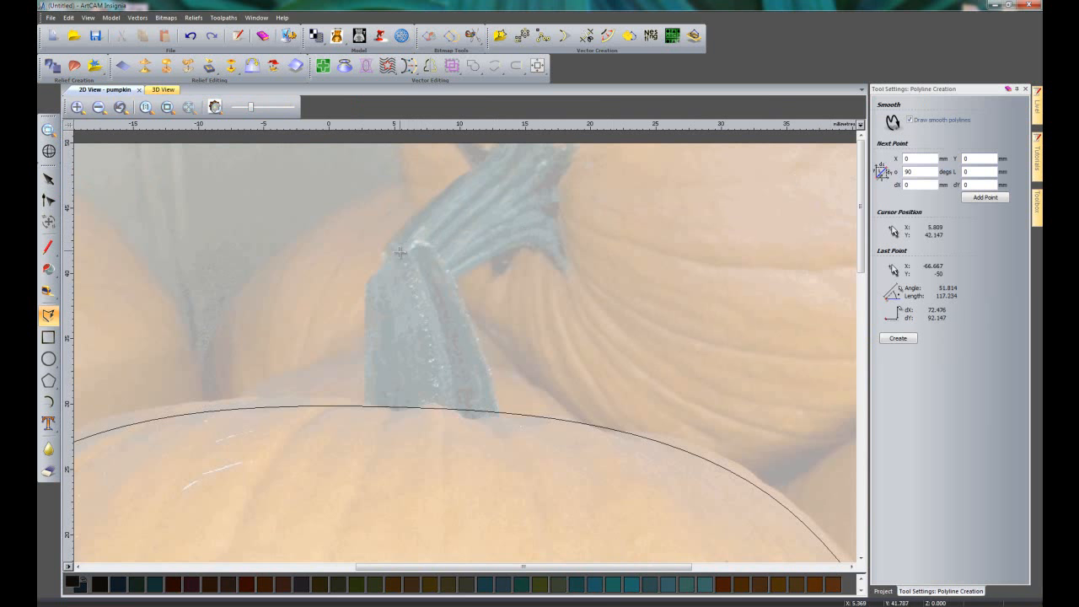
{"action": "left_click", "coordinate": [364, 279]}
{"action": "left_click", "coordinate": [366, 316]}
{"action": "left_click", "coordinate": [368, 377]}
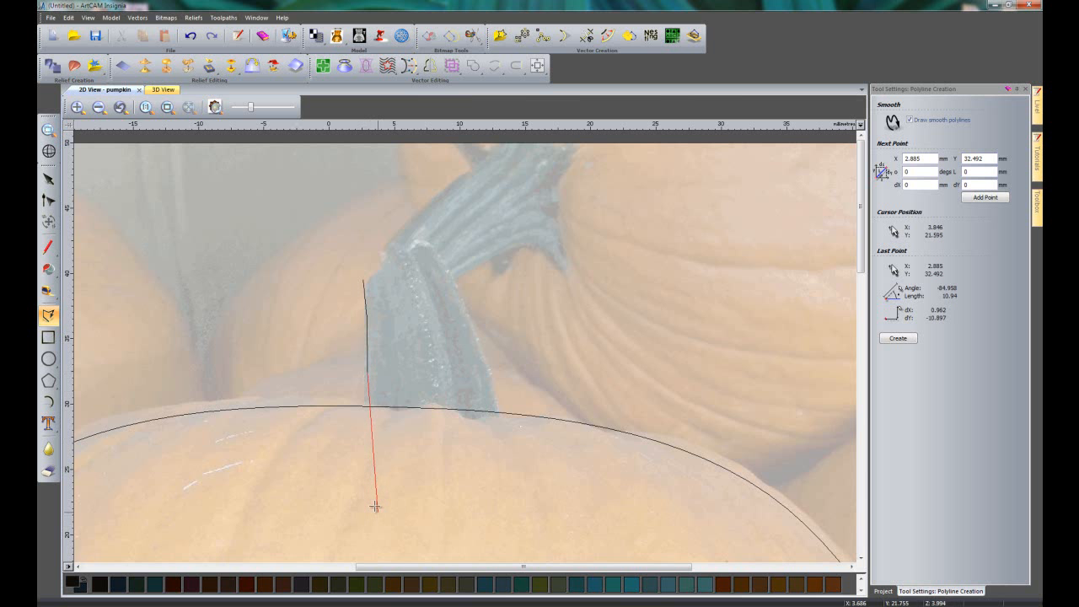
{"action": "left_click", "coordinate": [364, 449]}
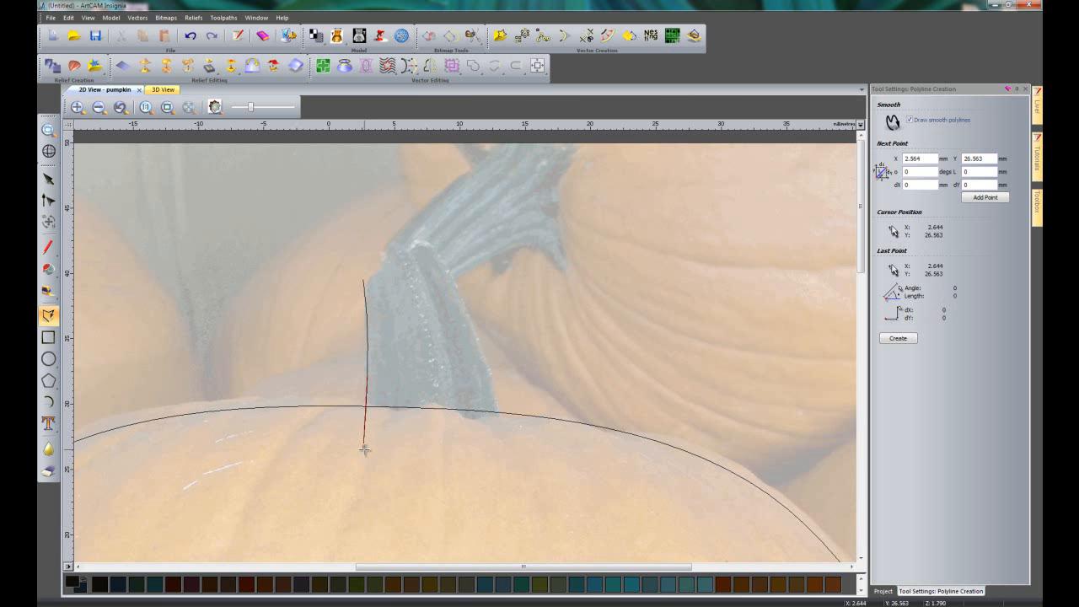
{"action": "right_click", "coordinate": [429, 377]}
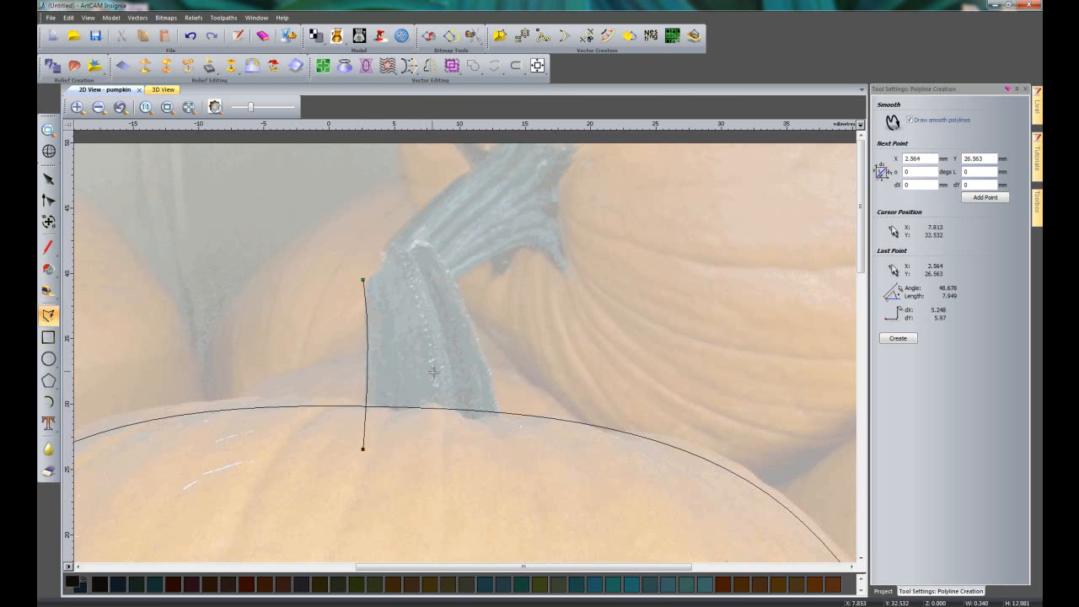
Draw a second smooth polyline about 15 mm tall along the stem's right edge, also ending inside the pumpkin outline
{"action": "left_click", "coordinate": [432, 243]}
{"action": "left_click", "coordinate": [449, 269]}
{"action": "left_click", "coordinate": [465, 311]}
{"action": "left_click", "coordinate": [490, 375]}
{"action": "left_click", "coordinate": [501, 440]}
{"action": "key", "text": "Escape"}
{"action": "left_click", "coordinate": [534, 328]}
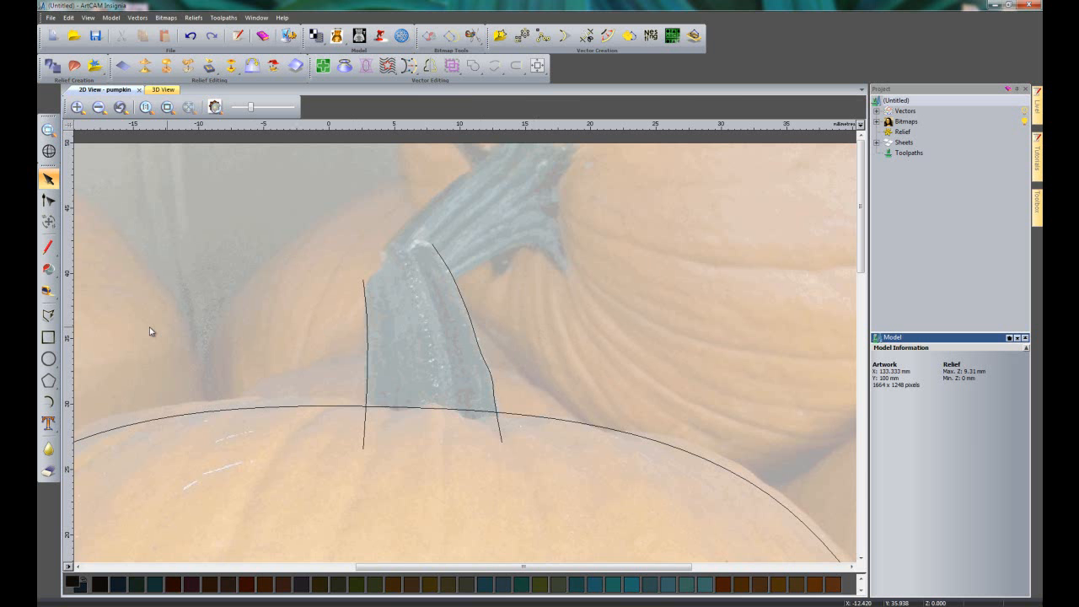
Draw a wavy smooth polyline about 10 mm wide across the stem between the two edge lines as its cross-section profile
{"action": "left_click", "coordinate": [49, 317]}
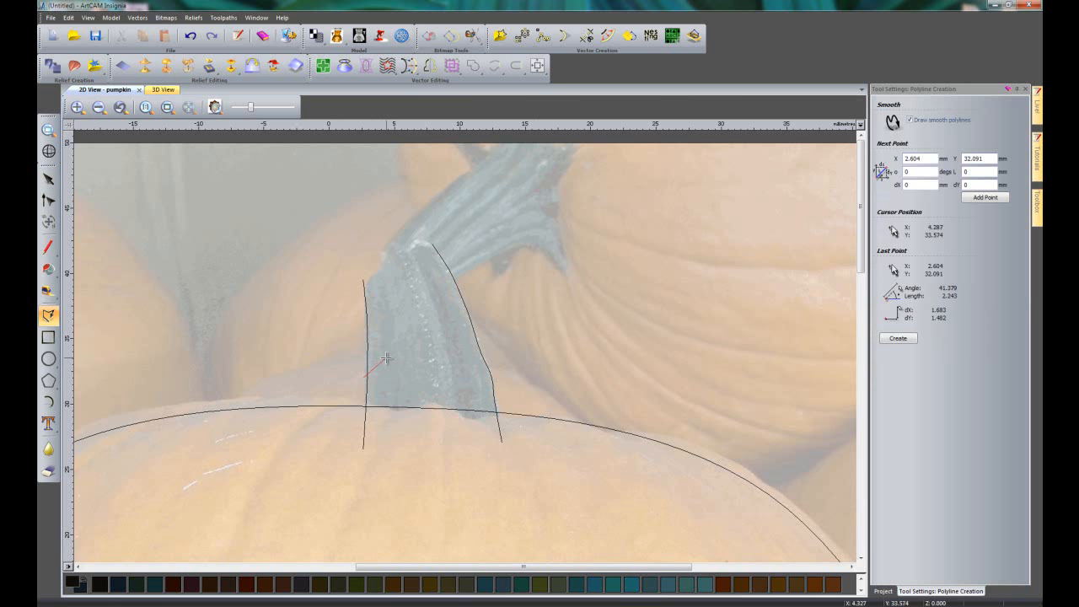
{"action": "left_click", "coordinate": [379, 362]}
{"action": "left_click", "coordinate": [403, 364]}
{"action": "left_click", "coordinate": [412, 347]}
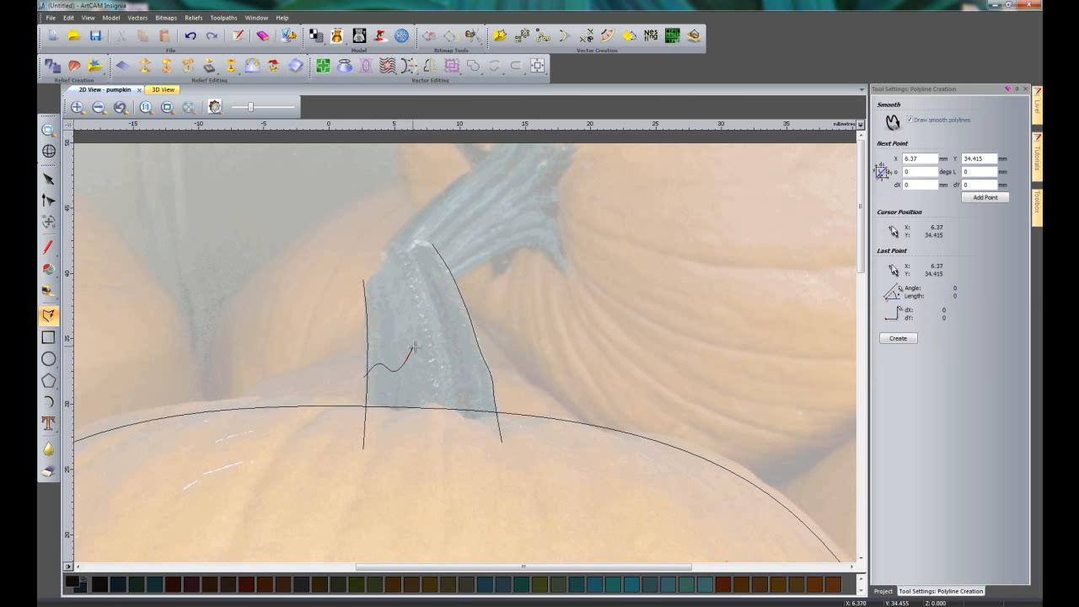
{"action": "left_click", "coordinate": [443, 355]}
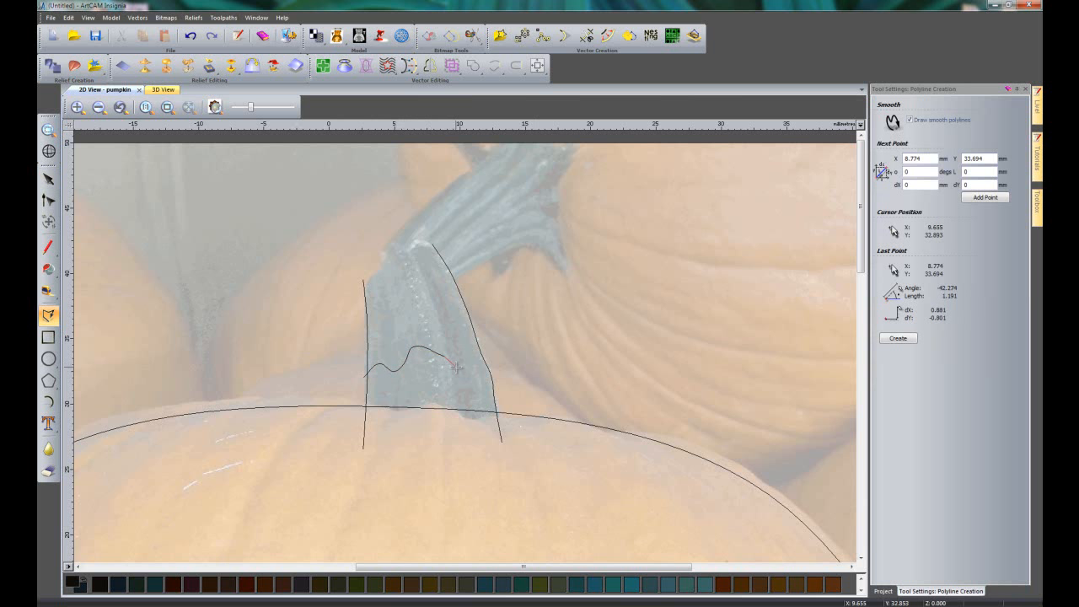
{"action": "left_click", "coordinate": [469, 364]}
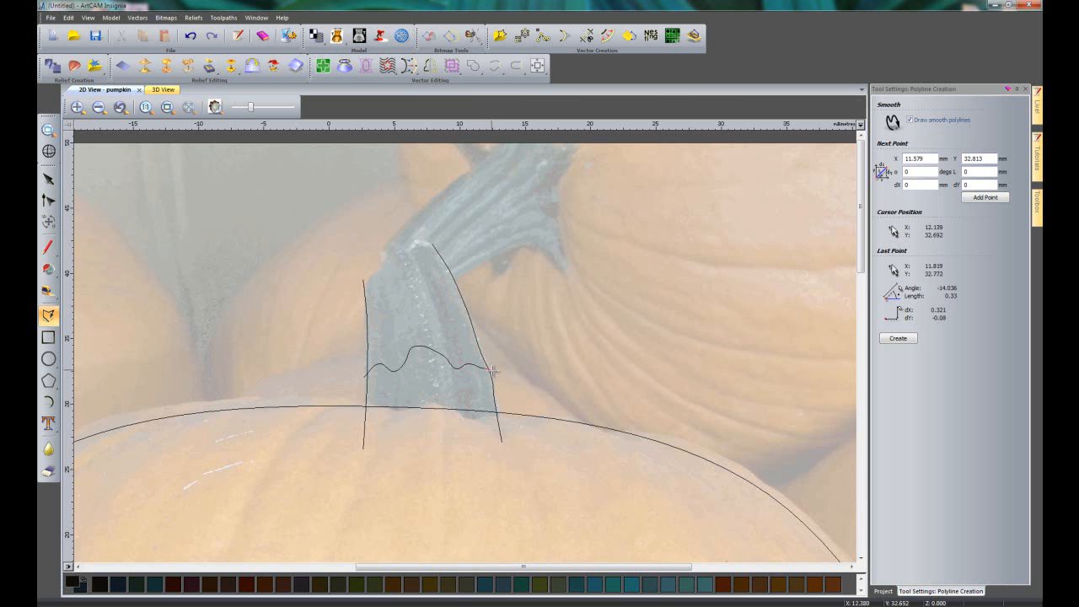
{"action": "left_click", "coordinate": [497, 373]}
{"action": "key", "text": "Escape"}
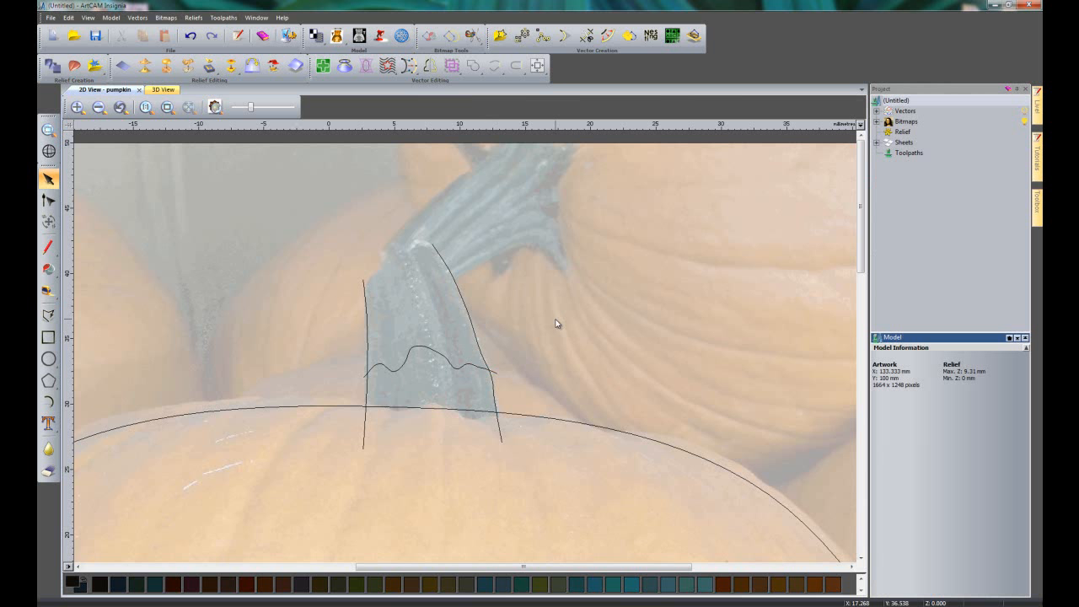
Move the wavy cross-section line off the stem to the empty area on its right
{"action": "left_click", "coordinate": [475, 367]}
{"action": "left_click_drag", "start_coordinate": [625, 355], "coordinate": [649, 346]}
{"action": "left_click", "coordinate": [737, 277]}
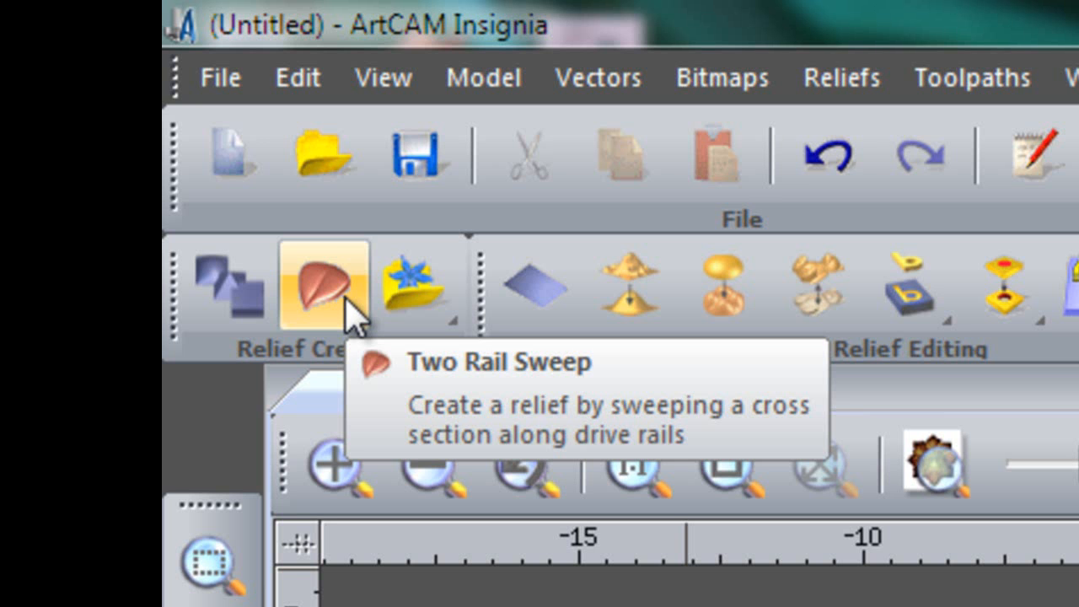
Set up a Two Rail Sweep with the stem's left line as top rail, its right line as bottom rail and the wavy line as cross section
{"action": "left_click", "coordinate": [354, 317]}
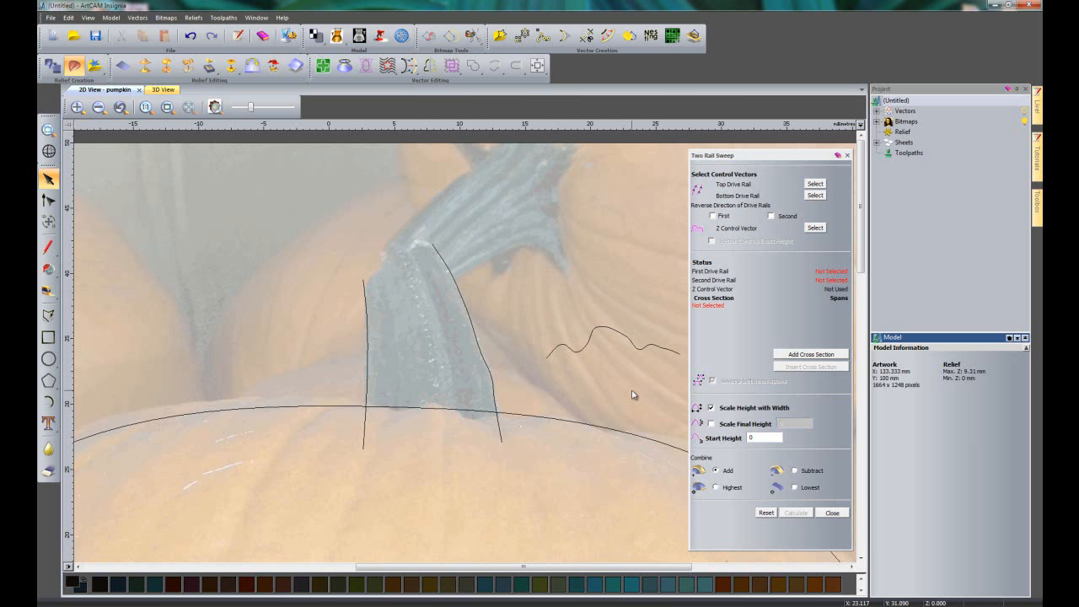
{"action": "left_click", "coordinate": [363, 285]}
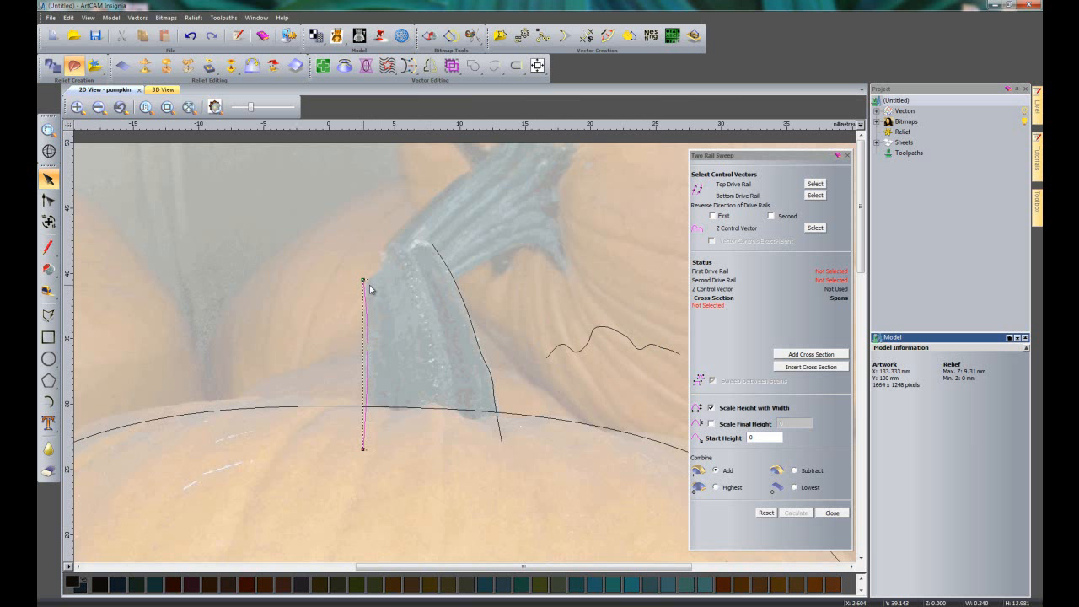
{"action": "left_click", "coordinate": [814, 185]}
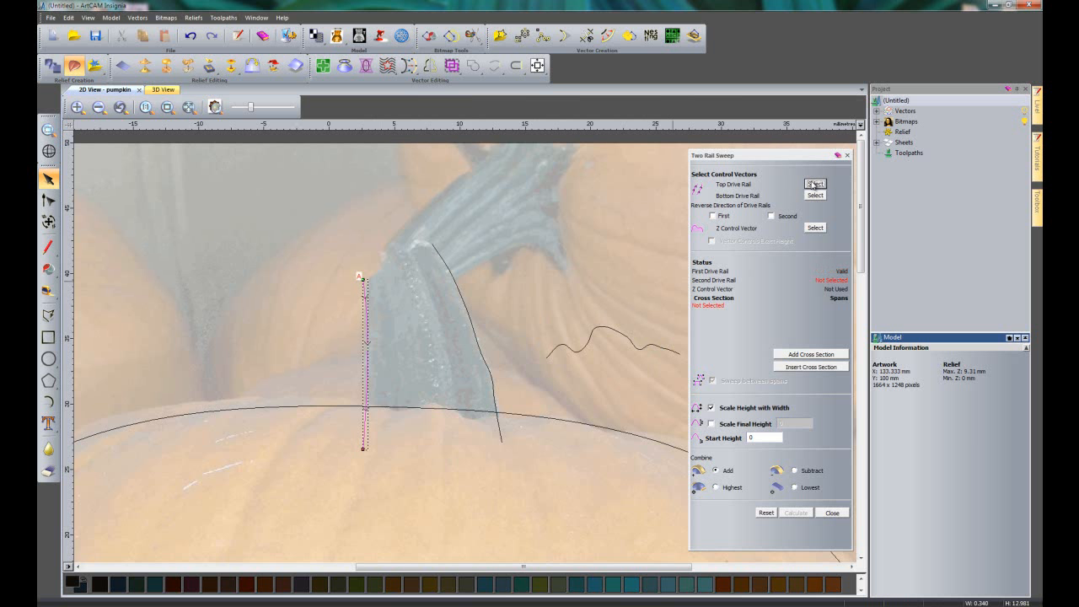
{"action": "left_click", "coordinate": [444, 260]}
{"action": "left_click", "coordinate": [815, 197]}
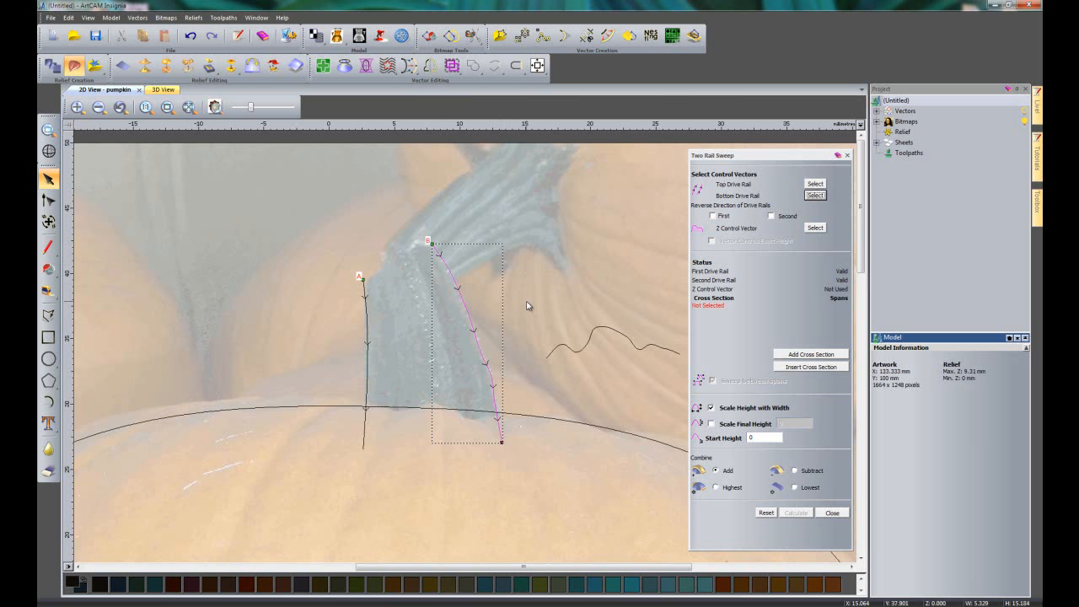
{"action": "left_click", "coordinate": [559, 346]}
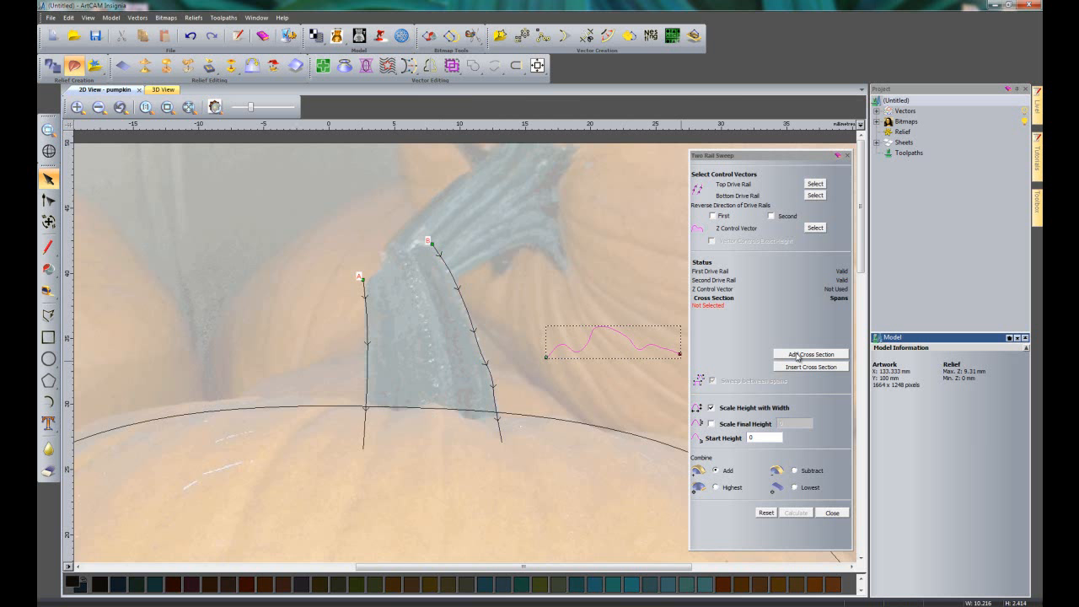
{"action": "left_click", "coordinate": [798, 354]}
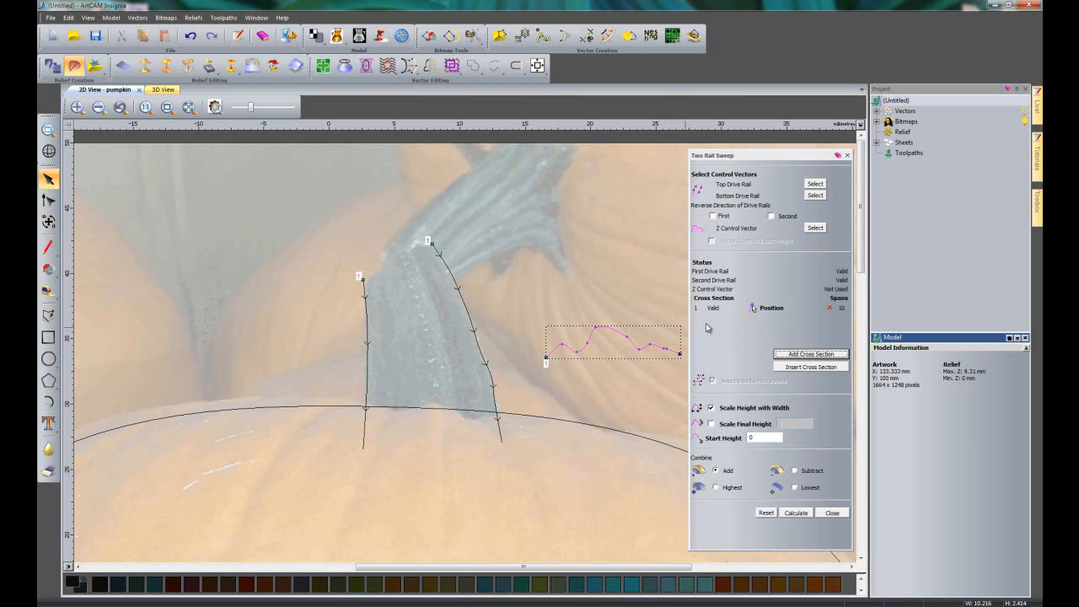
{"action": "left_click", "coordinate": [585, 386]}
Show the stem area in the 3D view and remove the draped pumpkin photo from the relief
{"action": "left_click", "coordinate": [168, 92]}
{"action": "scroll", "coordinate": [381, 220], "scroll_direction": "up", "scroll_amount": 3}
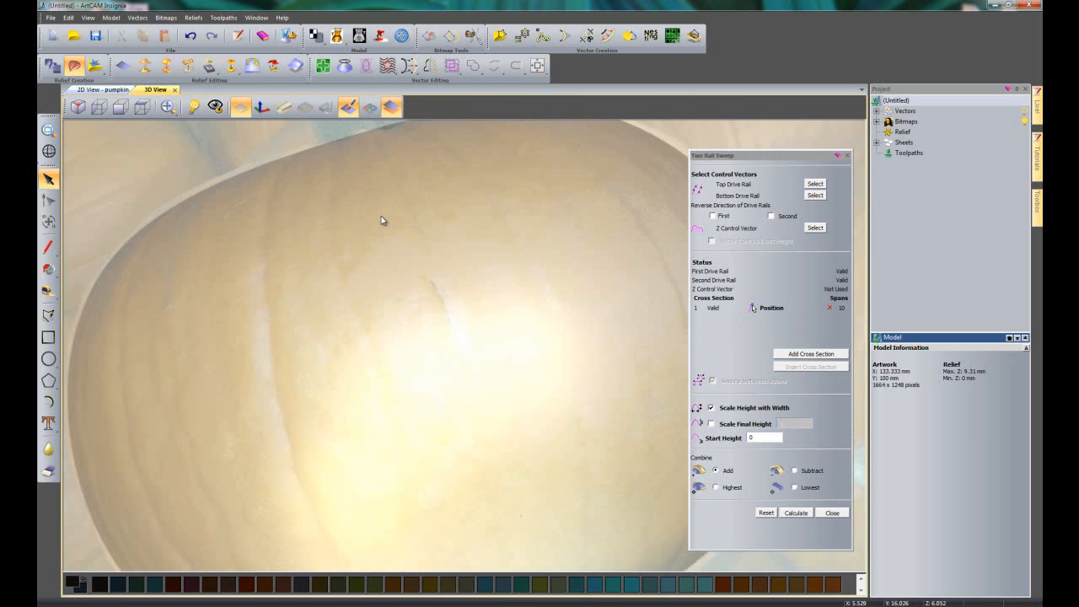
{"action": "left_click_drag", "start_coordinate": [439, 295], "coordinate": [419, 215]}
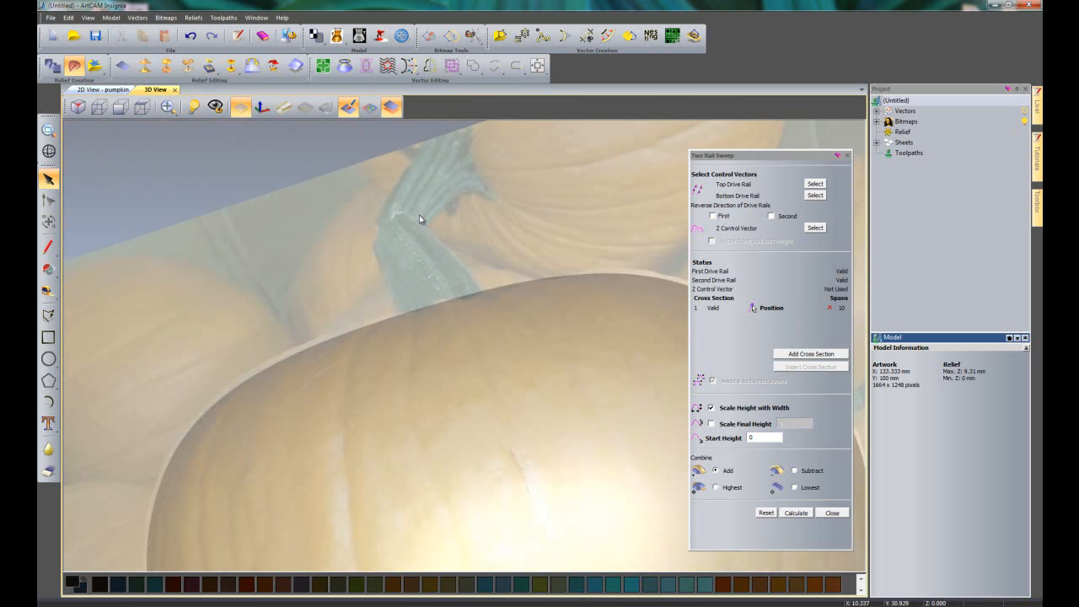
{"action": "left_click", "coordinate": [346, 109]}
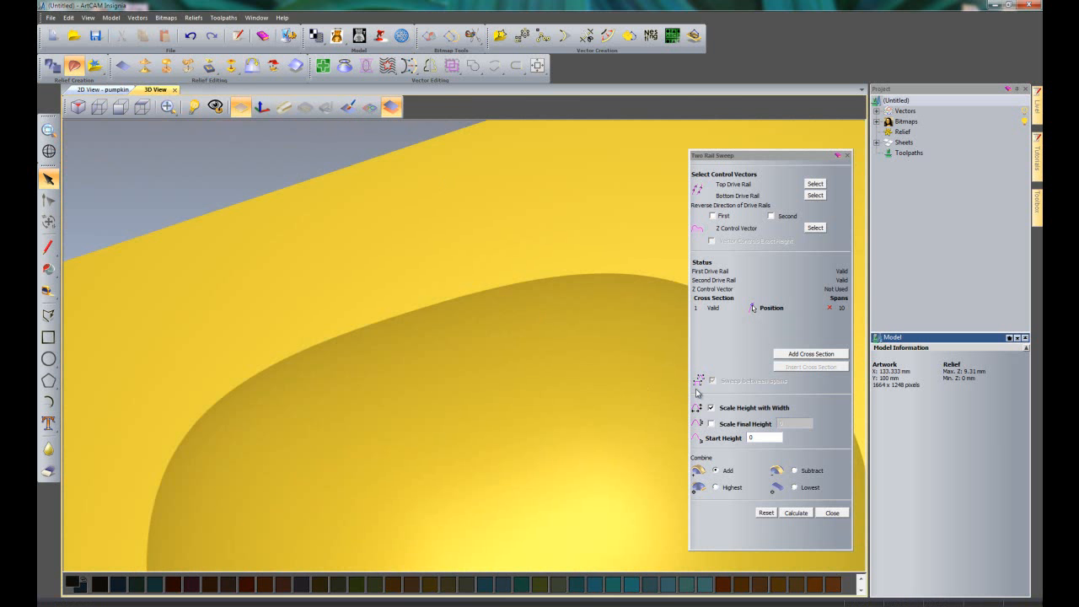
Try calculating the stem sweep with the Add combine mode and inspect where the stem overlaps the pumpkin
{"action": "left_click", "coordinate": [796, 514]}
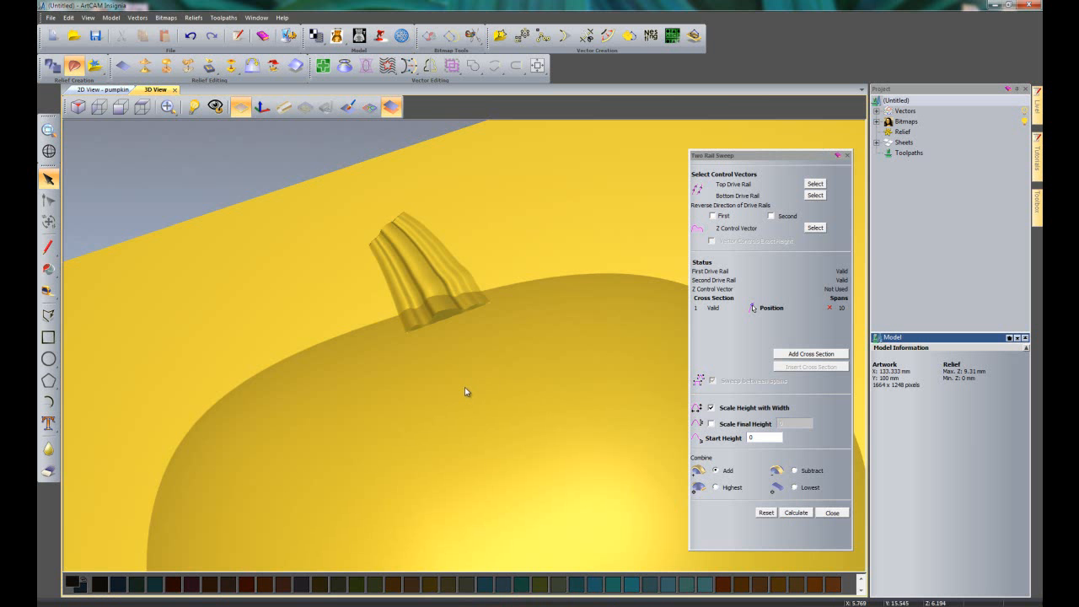
{"action": "left_click_drag", "start_coordinate": [464, 430], "coordinate": [557, 335]}
{"action": "scroll", "coordinate": [374, 315], "scroll_direction": "up", "scroll_amount": 3}
{"action": "left_click_drag", "start_coordinate": [404, 448], "coordinate": [593, 474]}
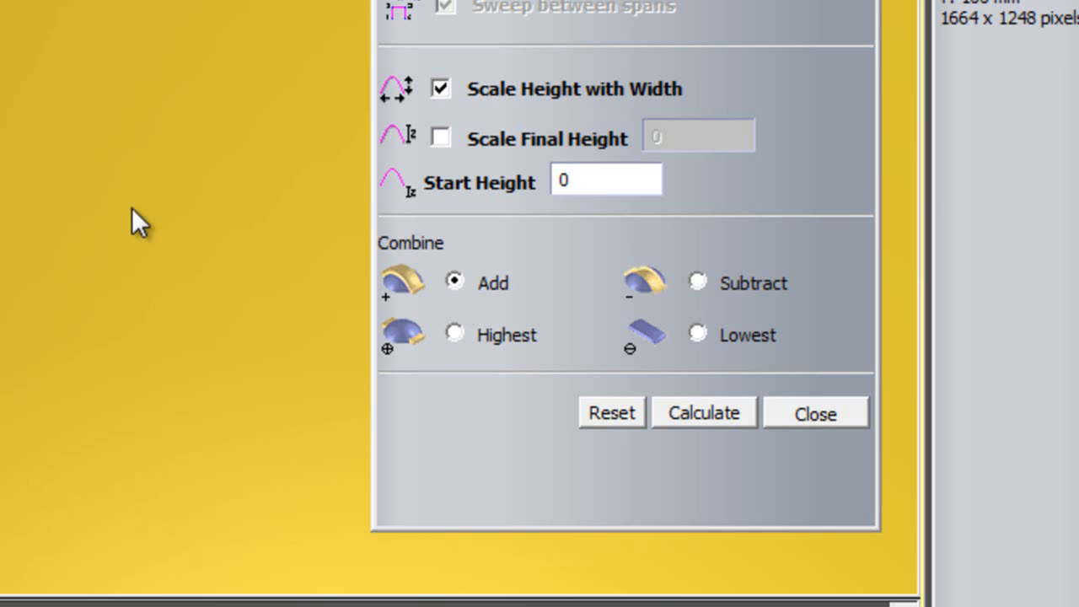
Calculate the stem sweep with the Highest combine mode, inspect the stem's base in 3D and close the Two Rail Sweep settings
{"action": "left_click", "coordinate": [454, 334]}
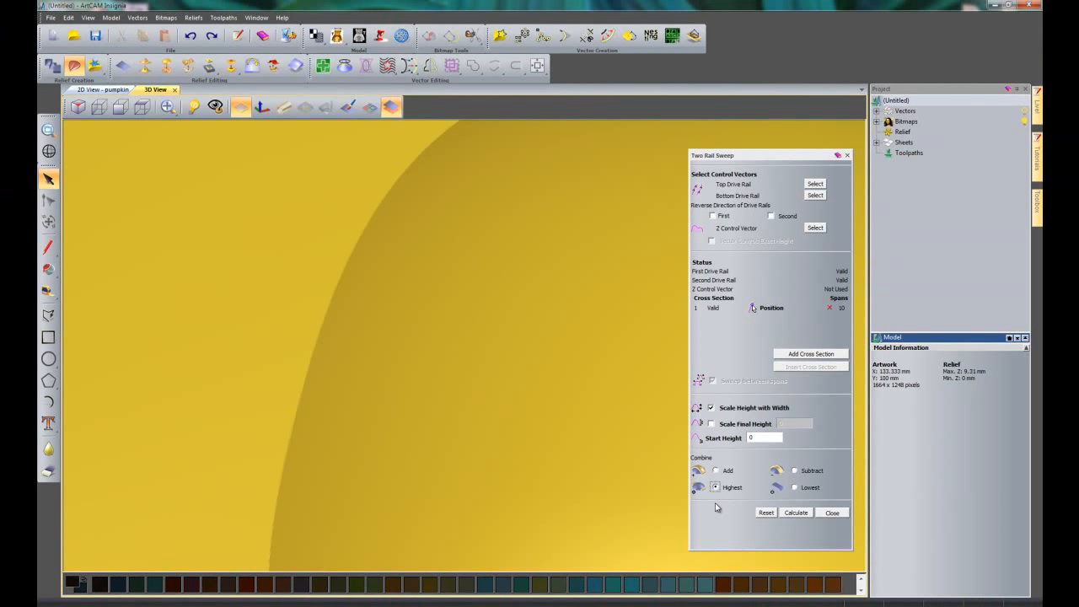
{"action": "left_click", "coordinate": [796, 512]}
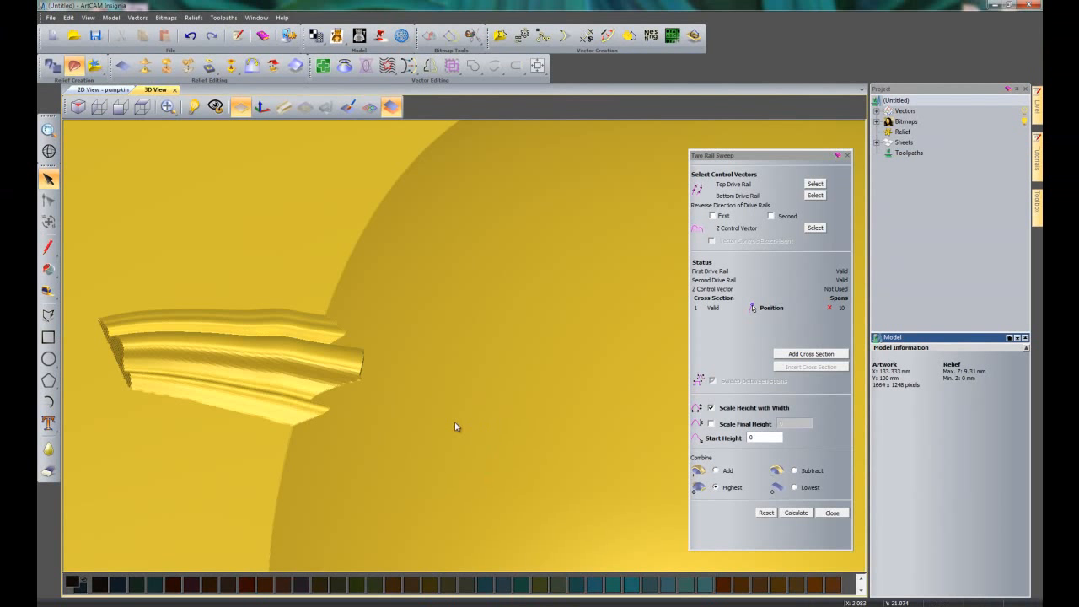
{"action": "left_click_drag", "start_coordinate": [489, 388], "coordinate": [462, 427]}
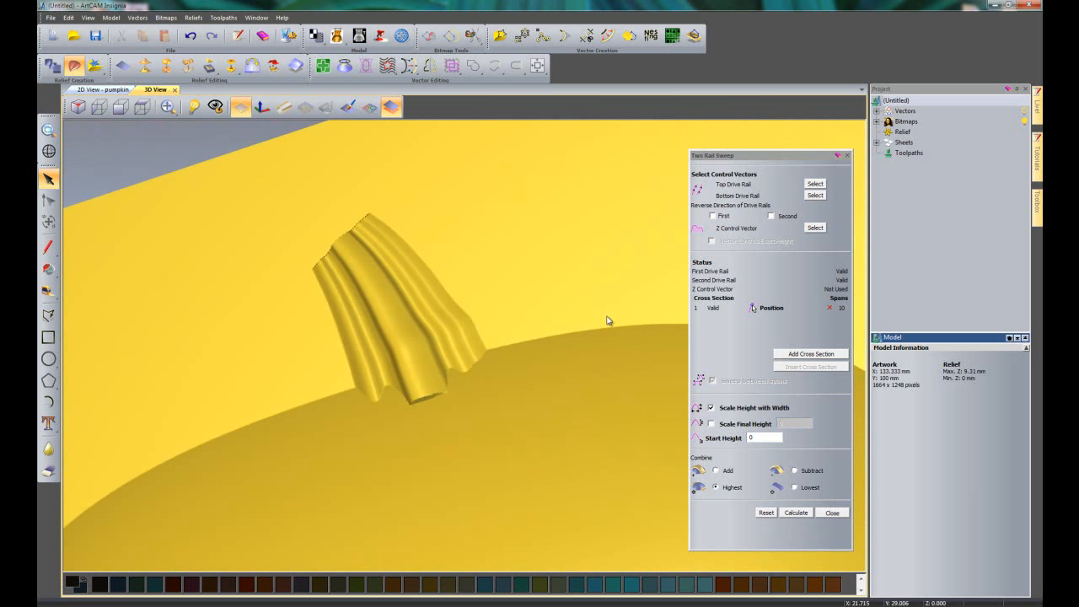
{"action": "left_click", "coordinate": [848, 156]}
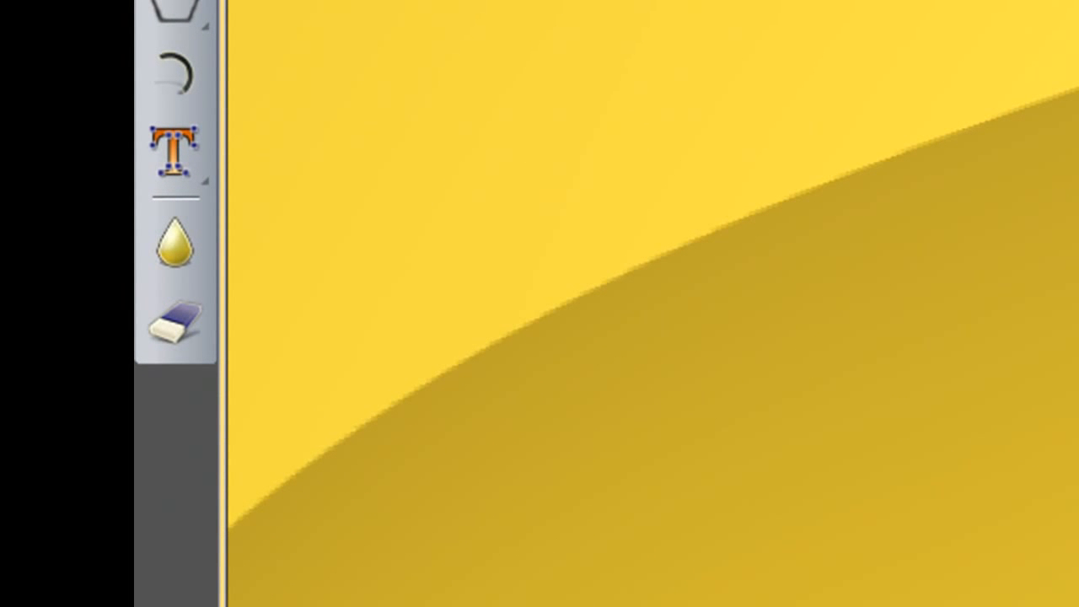
Hide the zero plane and try the Smooth tool in Raise Only mode along the stem's left edge
{"action": "left_click", "coordinate": [180, 231]}
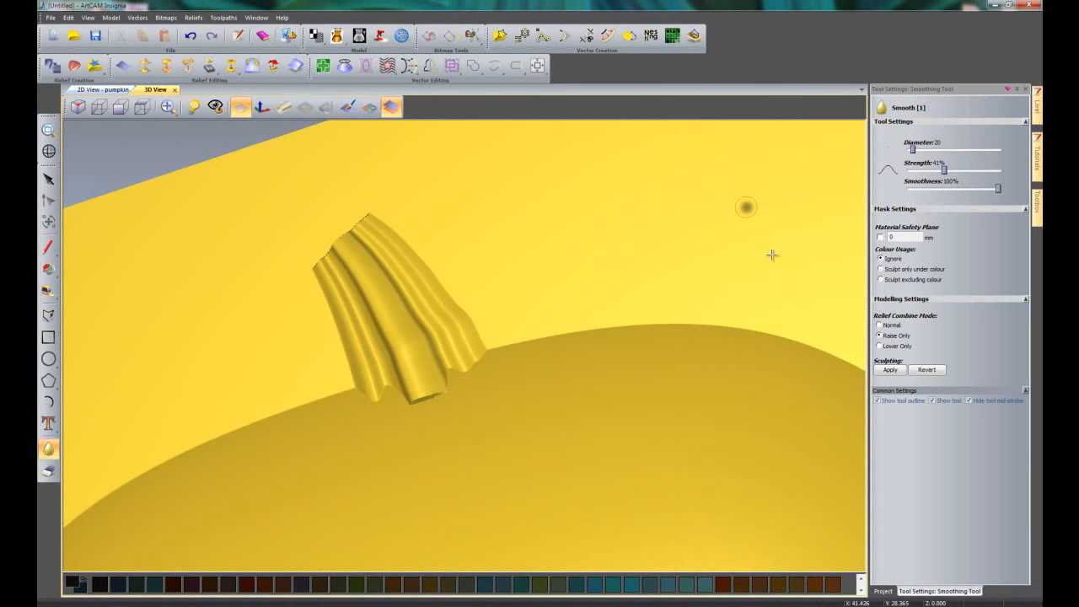
{"action": "left_click", "coordinate": [242, 106]}
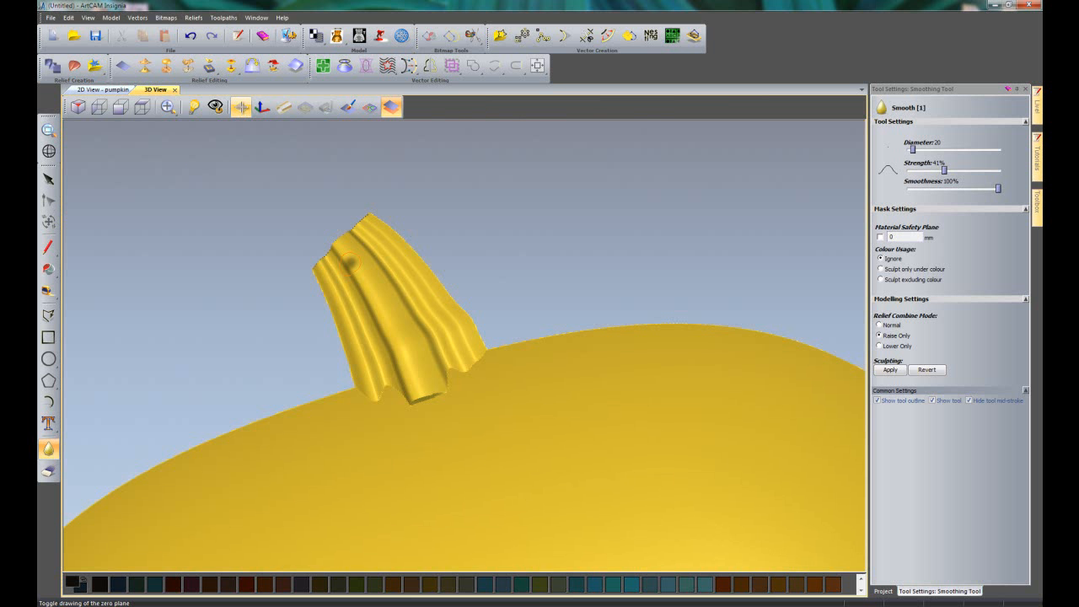
{"action": "mouse_move", "coordinate": [344, 365]}
{"action": "left_mouse_down"}
{"action": "mouse_move", "coordinate": [323, 305]}
{"action": "mouse_move", "coordinate": [345, 371]}
{"action": "mouse_move", "coordinate": [346, 390]}
{"action": "mouse_move", "coordinate": [325, 394]}
{"action": "mouse_move", "coordinate": [340, 361]}
{"action": "left_mouse_up"}
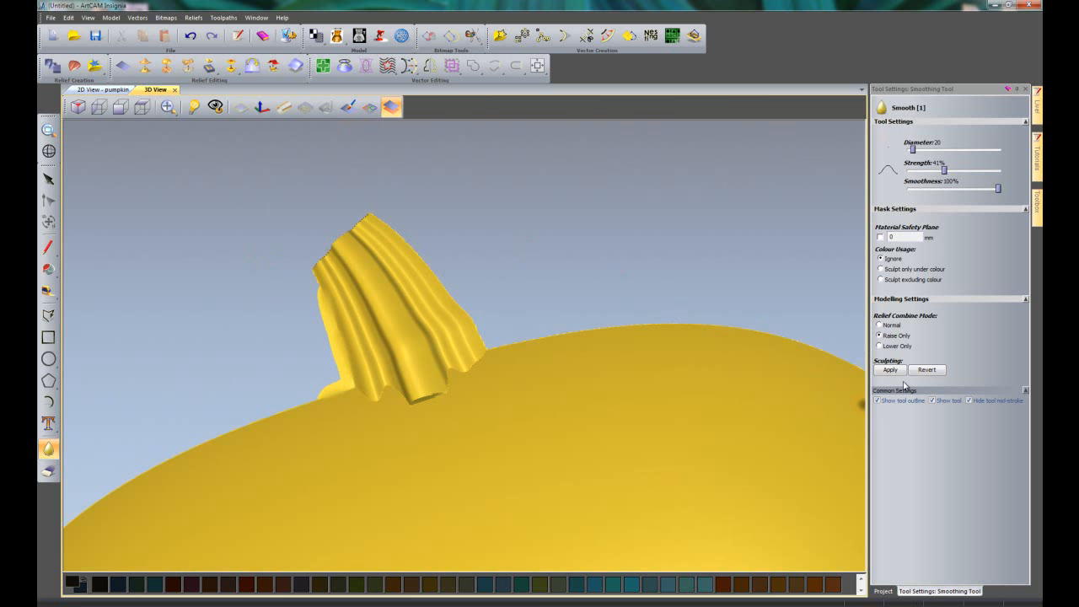
Enable the material safety plane at 0.05 mm for the Smooth tool and try smoothing along the stem's left edge
{"action": "left_click", "coordinate": [880, 237]}
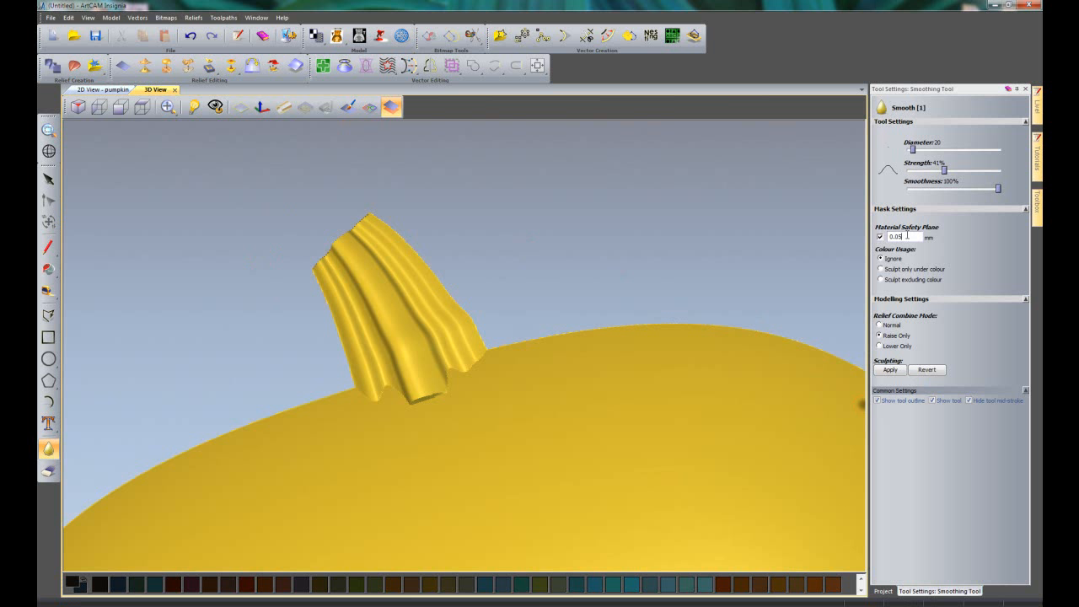
{"action": "mouse_move", "coordinate": [301, 361]}
{"action": "left_mouse_down"}
{"action": "mouse_move", "coordinate": [337, 365]}
{"action": "mouse_move", "coordinate": [359, 324]}
{"action": "mouse_move", "coordinate": [334, 313]}
{"action": "mouse_move", "coordinate": [317, 278]}
{"action": "mouse_move", "coordinate": [328, 312]}
{"action": "left_mouse_up"}
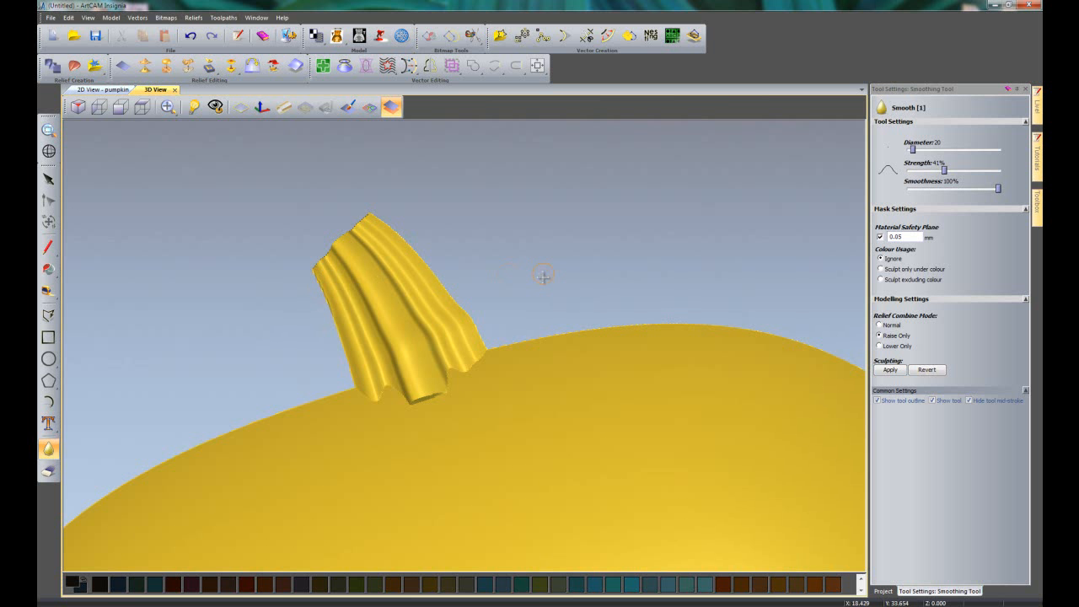
{"action": "middle_click_drag", "start_coordinate": [438, 450], "coordinate": [487, 485]}
{"action": "scroll", "coordinate": [450, 406], "scroll_direction": "up", "scroll_amount": 2}
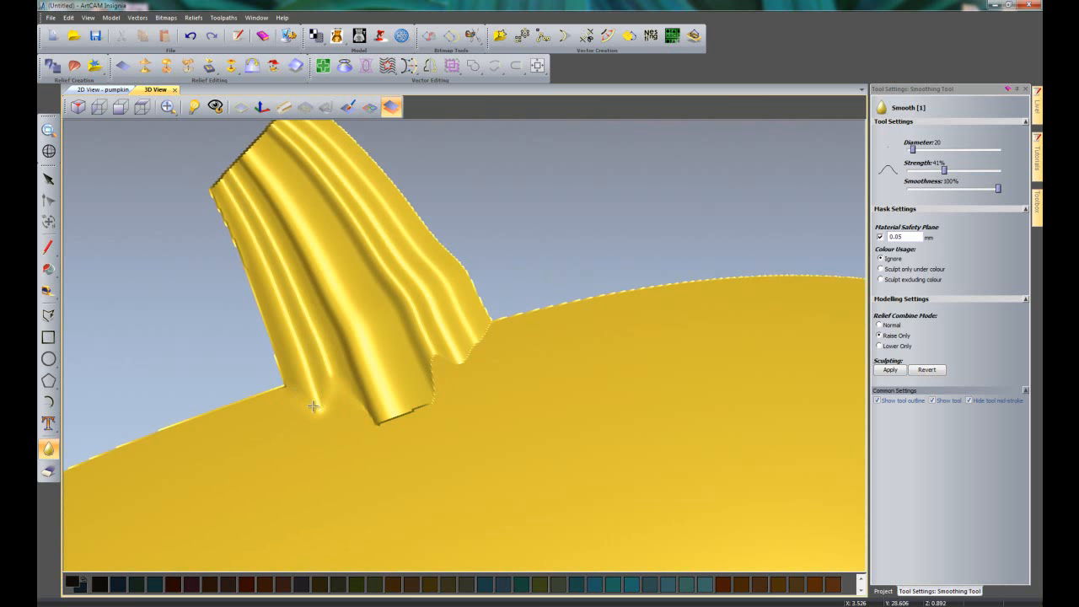
Smooth the ridge ends at the stem's base into the pumpkin, raising the smoothing strength to 69%
{"action": "mouse_move", "coordinate": [348, 399]}
{"action": "left_mouse_down"}
{"action": "mouse_move", "coordinate": [381, 415]}
{"action": "mouse_move", "coordinate": [427, 393]}
{"action": "mouse_move", "coordinate": [413, 410]}
{"action": "left_mouse_up"}
{"action": "middle_click_drag", "start_coordinate": [400, 468], "coordinate": [406, 411]}
{"action": "left_click_drag", "start_coordinate": [405, 412], "coordinate": [405, 434]}
{"action": "mouse_move", "coordinate": [414, 462]}
{"action": "middle_mouse_down"}
{"action": "mouse_move", "coordinate": [402, 530]}
{"action": "mouse_move", "coordinate": [399, 521]}
{"action": "middle_mouse_up"}
{"action": "mouse_move", "coordinate": [419, 327]}
{"action": "left_mouse_down"}
{"action": "mouse_move", "coordinate": [479, 330]}
{"action": "mouse_move", "coordinate": [431, 344]}
{"action": "mouse_move", "coordinate": [469, 325]}
{"action": "mouse_move", "coordinate": [425, 383]}
{"action": "left_mouse_up"}
{"action": "middle_click_drag", "start_coordinate": [481, 450], "coordinate": [282, 363]}
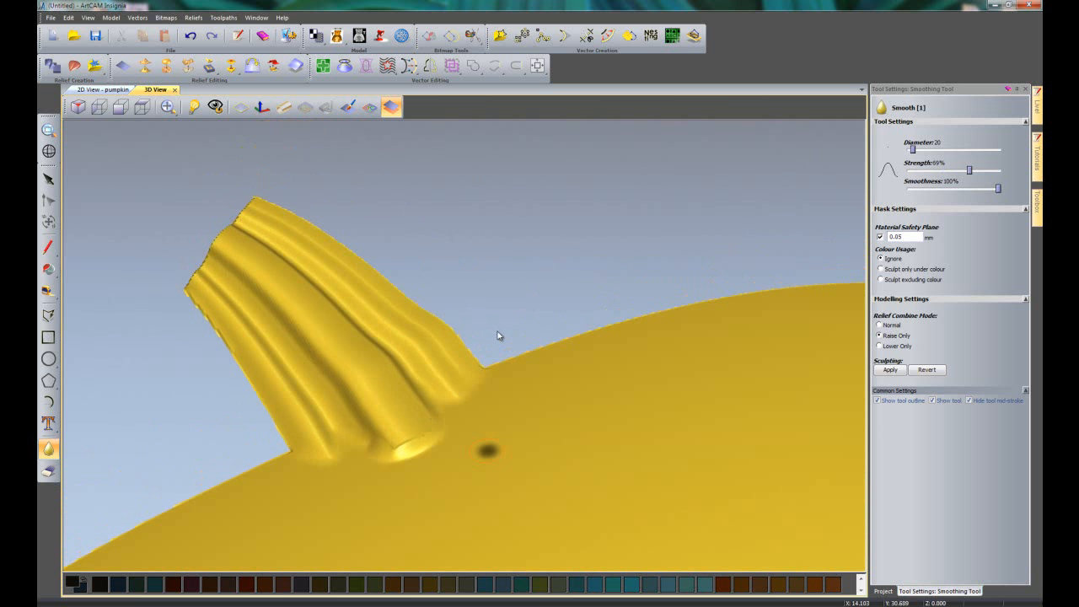
{"action": "middle_click_drag", "start_coordinate": [649, 435], "coordinate": [403, 479]}
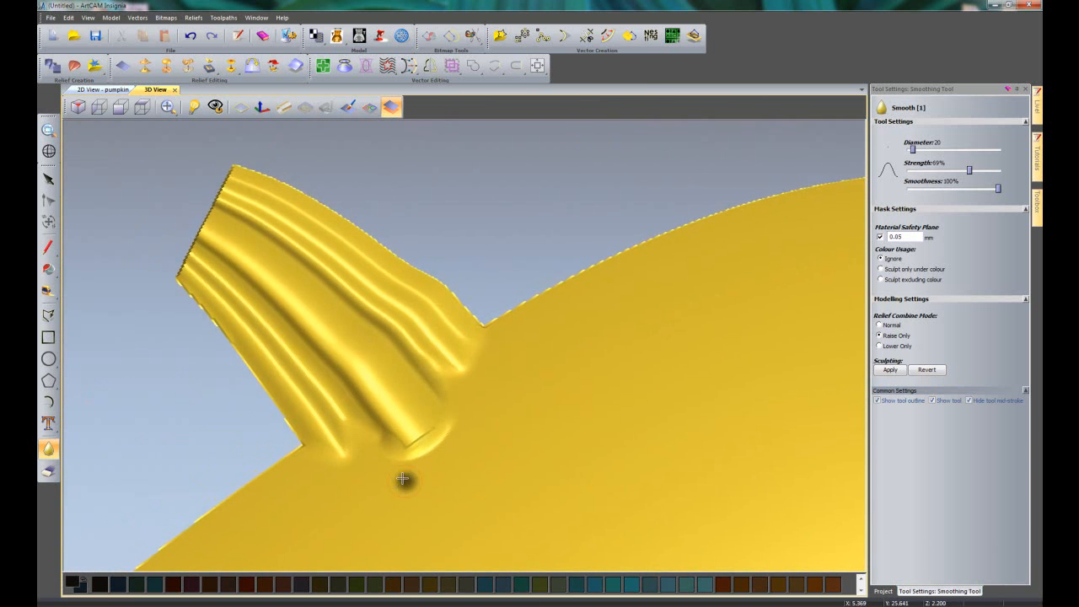
{"action": "scroll", "coordinate": [402, 479], "scroll_direction": "up", "scroll_amount": 3}
{"action": "middle_click_drag", "start_coordinate": [556, 453], "coordinate": [617, 366]}
{"action": "mouse_move", "coordinate": [440, 431]}
{"action": "left_mouse_down"}
{"action": "mouse_move", "coordinate": [460, 419]}
{"action": "mouse_move", "coordinate": [432, 441]}
{"action": "left_mouse_up"}
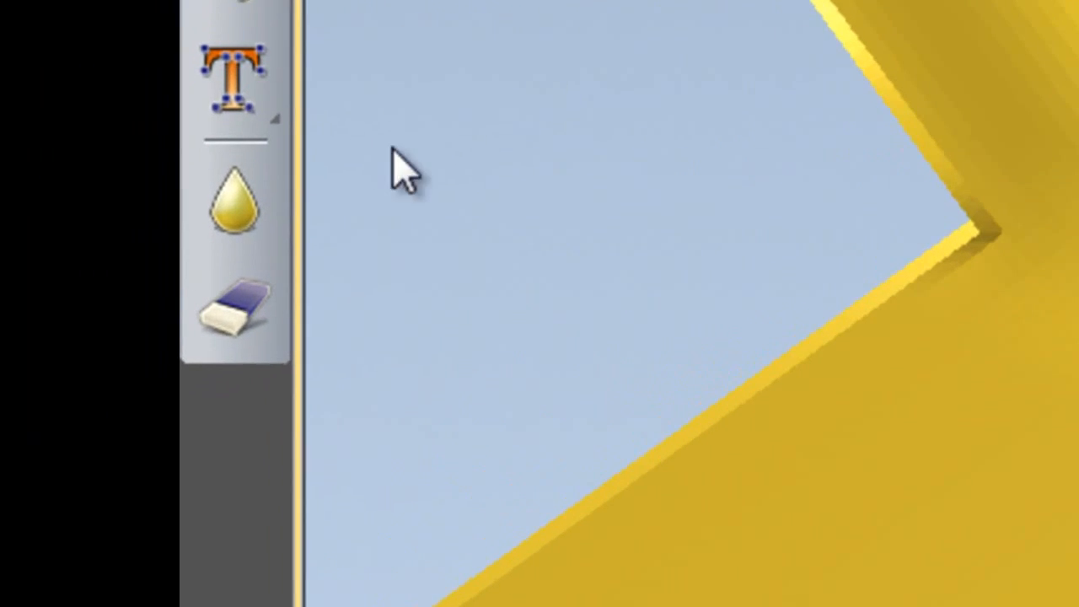
Wear down the stem's middle ridge and its base with the Eraser at diameter 44 and strength 1%, then close the Eraser settings
{"action": "left_click", "coordinate": [264, 322]}
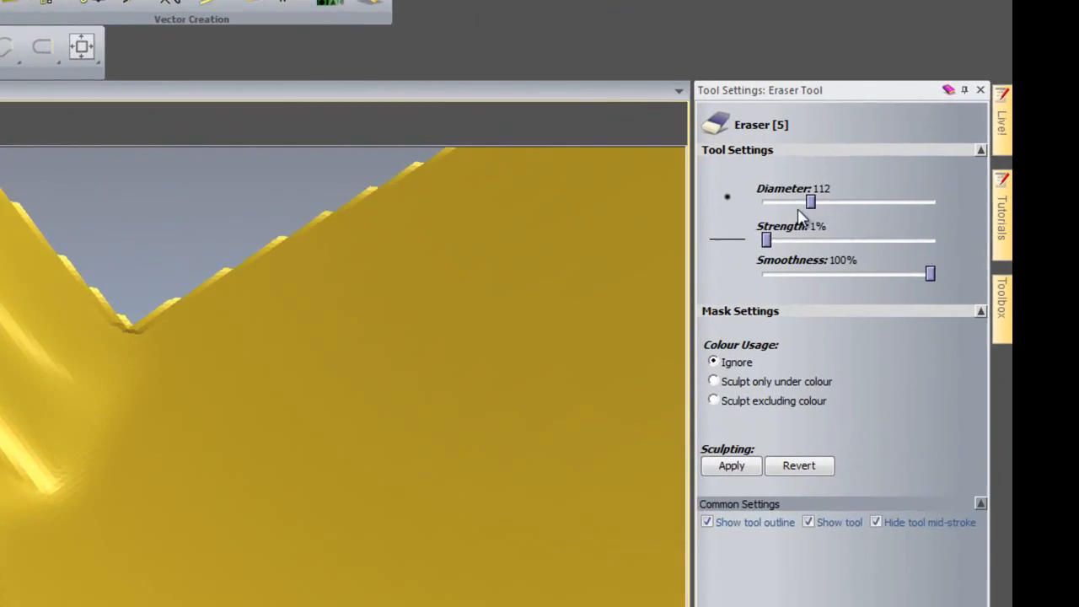
{"action": "left_click_drag", "start_coordinate": [811, 202], "coordinate": [783, 202]}
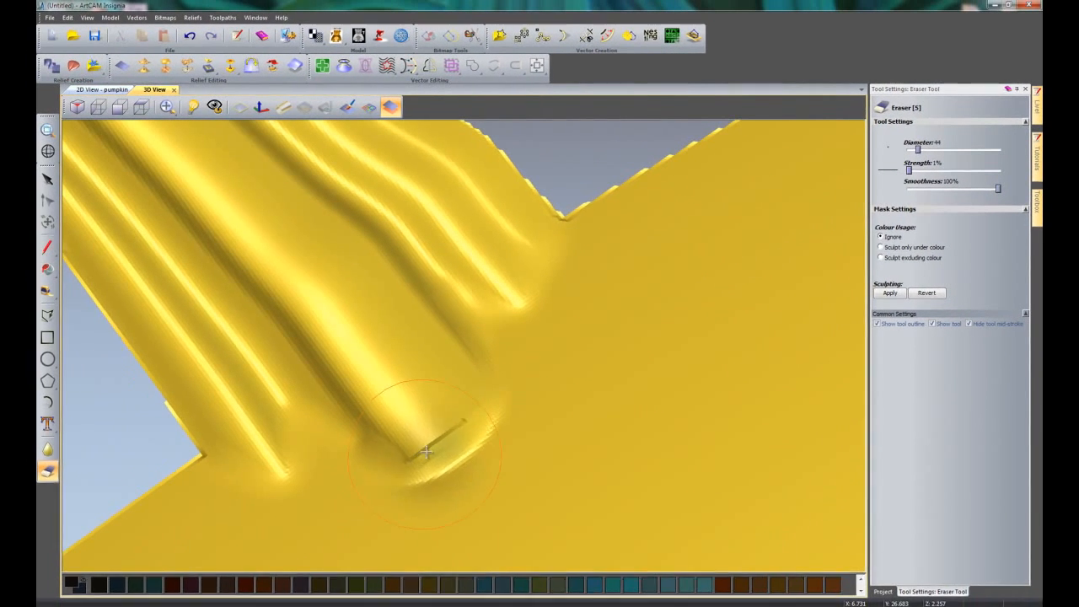
{"action": "mouse_move", "coordinate": [428, 451]}
{"action": "left_mouse_down"}
{"action": "mouse_move", "coordinate": [462, 424]}
{"action": "mouse_move", "coordinate": [413, 455]}
{"action": "mouse_move", "coordinate": [458, 429]}
{"action": "mouse_move", "coordinate": [422, 451]}
{"action": "mouse_move", "coordinate": [414, 475]}
{"action": "mouse_move", "coordinate": [453, 428]}
{"action": "mouse_move", "coordinate": [445, 489]}
{"action": "left_mouse_up"}
{"action": "middle_click_drag", "start_coordinate": [445, 485], "coordinate": [434, 429]}
{"action": "mouse_move", "coordinate": [434, 428]}
{"action": "left_mouse_down"}
{"action": "mouse_move", "coordinate": [333, 367]}
{"action": "mouse_move", "coordinate": [379, 409]}
{"action": "mouse_move", "coordinate": [329, 377]}
{"action": "mouse_move", "coordinate": [193, 216]}
{"action": "mouse_move", "coordinate": [445, 291]}
{"action": "mouse_move", "coordinate": [285, 232]}
{"action": "mouse_move", "coordinate": [280, 299]}
{"action": "left_mouse_up"}
{"action": "mouse_move", "coordinate": [205, 281]}
{"action": "left_mouse_down"}
{"action": "mouse_move", "coordinate": [109, 191]}
{"action": "mouse_move", "coordinate": [143, 240]}
{"action": "left_mouse_up"}
{"action": "mouse_move", "coordinate": [262, 378]}
{"action": "left_mouse_down"}
{"action": "mouse_move", "coordinate": [400, 449]}
{"action": "mouse_move", "coordinate": [434, 441]}
{"action": "mouse_move", "coordinate": [315, 492]}
{"action": "mouse_move", "coordinate": [290, 471]}
{"action": "left_mouse_up"}
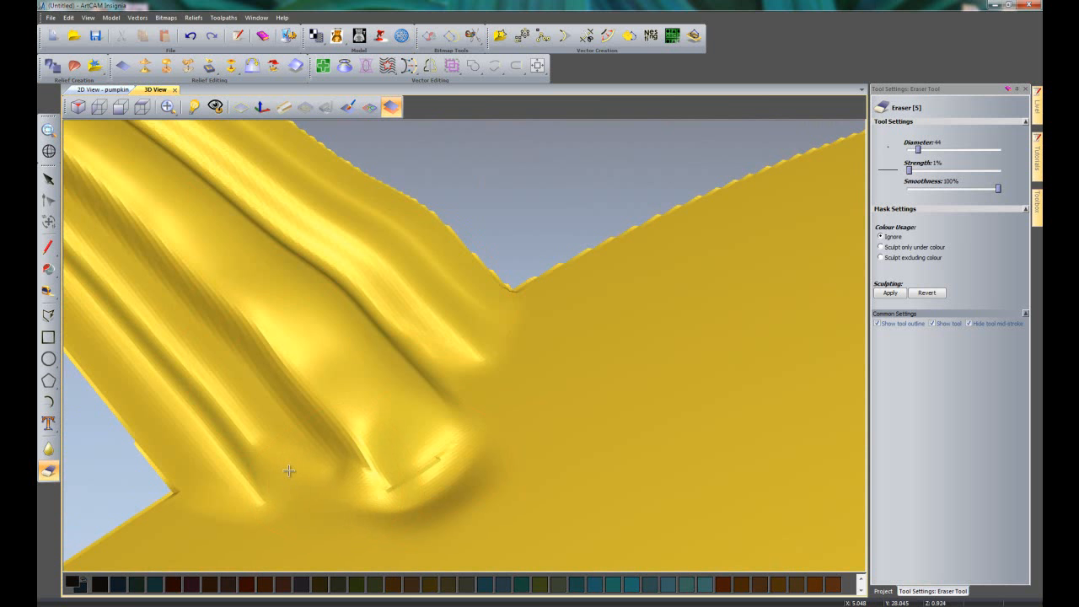
{"action": "middle_click_drag", "start_coordinate": [585, 431], "coordinate": [830, 173]}
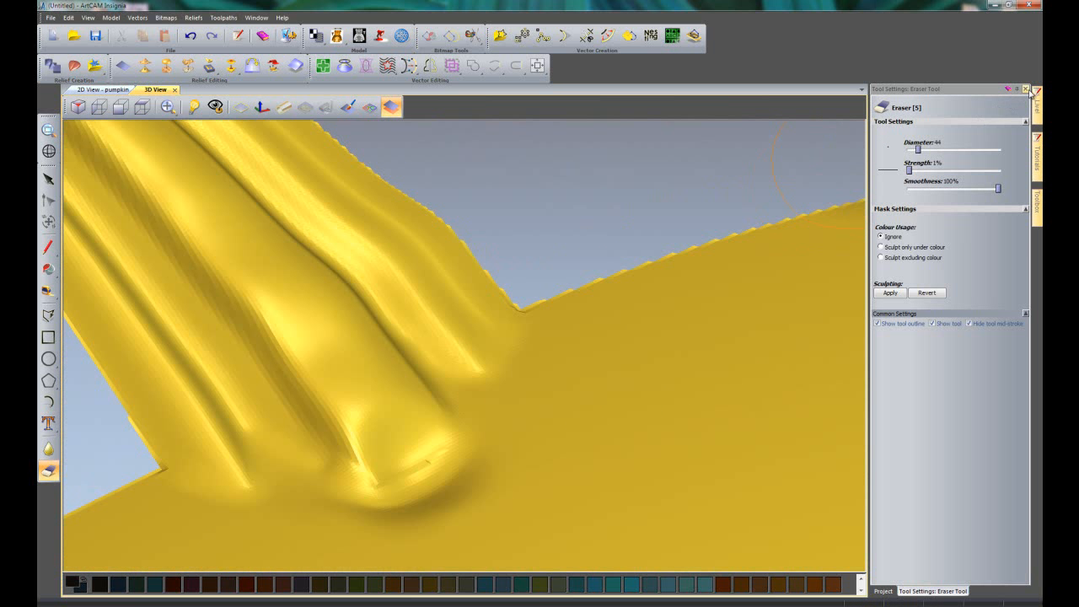
{"action": "left_click", "coordinate": [1026, 89]}
Smooth the erased end of the middle ridge and the stem's base with the Smooth tool, then close its settings
{"action": "left_click", "coordinate": [48, 449]}
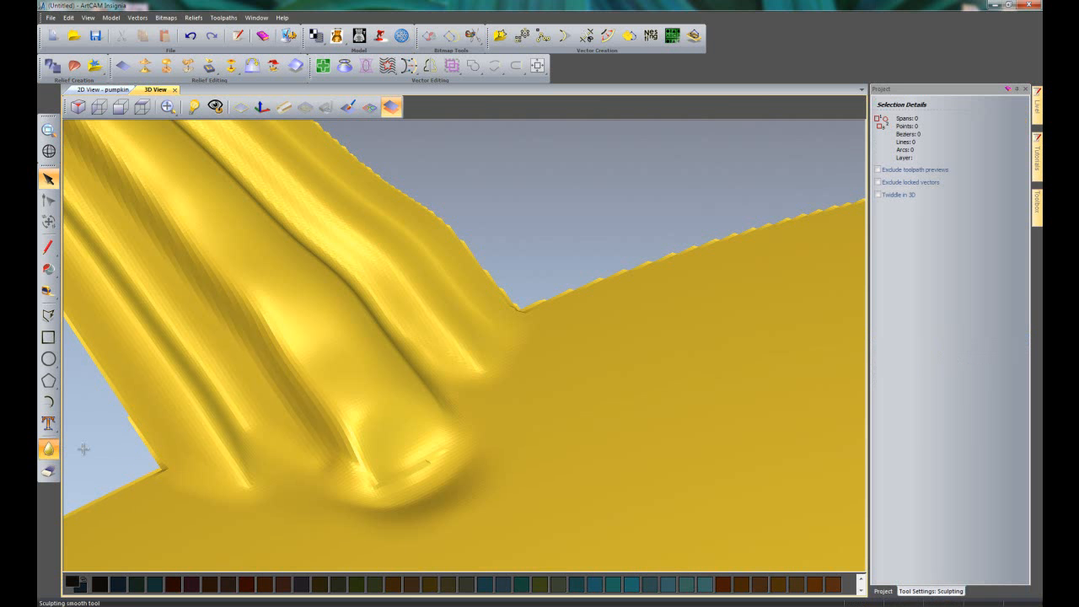
{"action": "mouse_move", "coordinate": [437, 435]}
{"action": "left_mouse_down"}
{"action": "mouse_move", "coordinate": [403, 480]}
{"action": "mouse_move", "coordinate": [353, 462]}
{"action": "left_mouse_up"}
{"action": "mouse_move", "coordinate": [387, 498]}
{"action": "left_mouse_down"}
{"action": "mouse_move", "coordinate": [464, 421]}
{"action": "mouse_move", "coordinate": [498, 477]}
{"action": "left_mouse_up"}
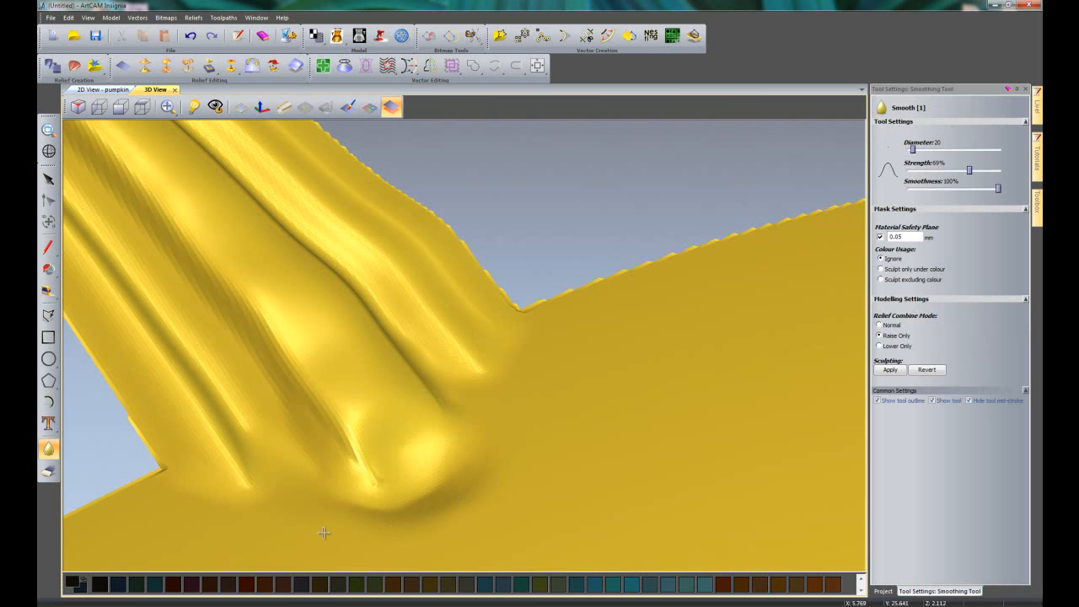
{"action": "left_click_drag", "start_coordinate": [452, 536], "coordinate": [489, 373]}
{"action": "middle_click_drag", "start_coordinate": [487, 362], "coordinate": [479, 403]}
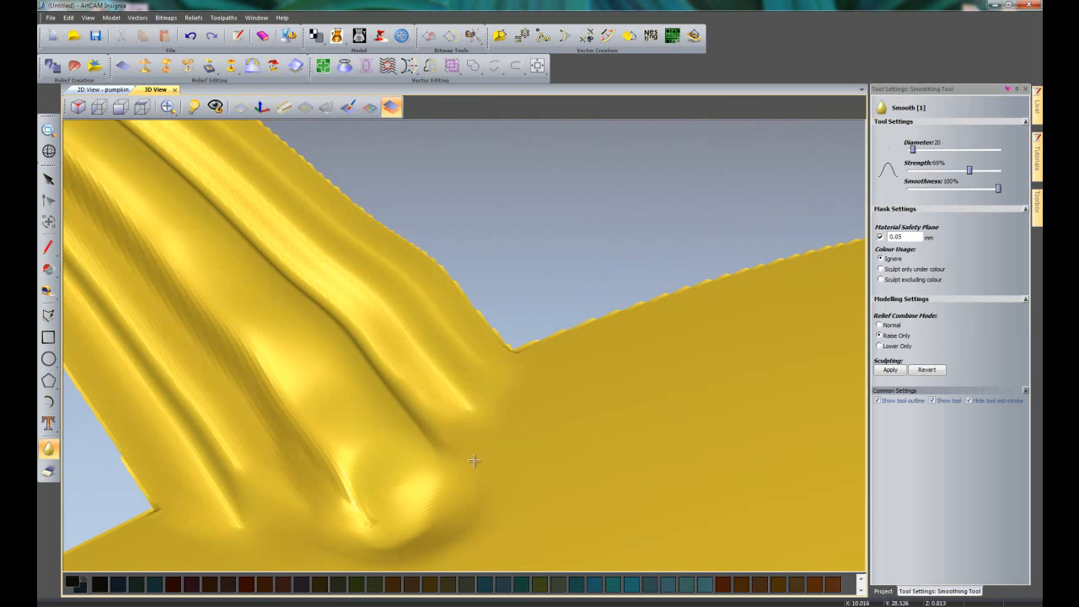
{"action": "mouse_move", "coordinate": [456, 372]}
{"action": "left_mouse_down"}
{"action": "mouse_move", "coordinate": [379, 380]}
{"action": "mouse_move", "coordinate": [397, 413]}
{"action": "left_mouse_up"}
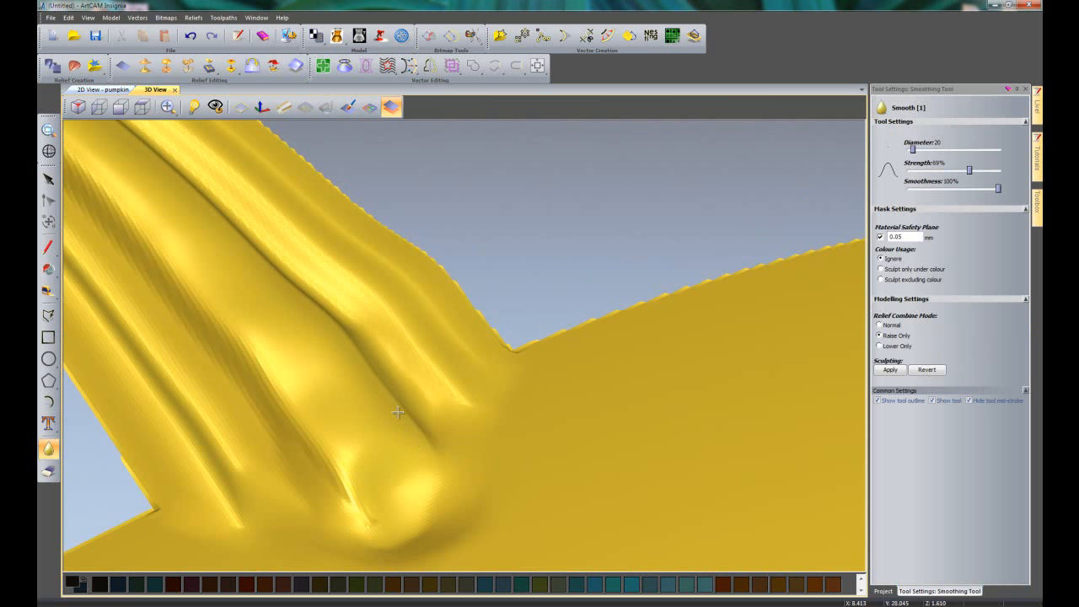
{"action": "mouse_move", "coordinate": [415, 540]}
{"action": "left_mouse_down"}
{"action": "mouse_move", "coordinate": [361, 556]}
{"action": "mouse_move", "coordinate": [329, 441]}
{"action": "left_mouse_up"}
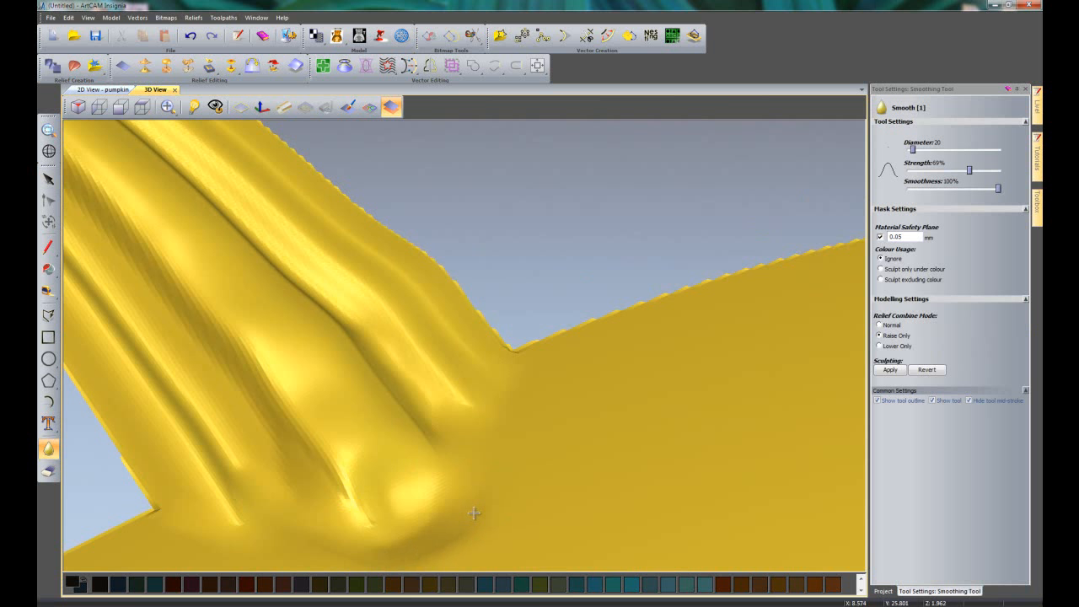
{"action": "left_click_drag", "start_coordinate": [419, 537], "coordinate": [366, 529]}
{"action": "scroll", "coordinate": [540, 508], "scroll_direction": "down", "scroll_amount": 3}
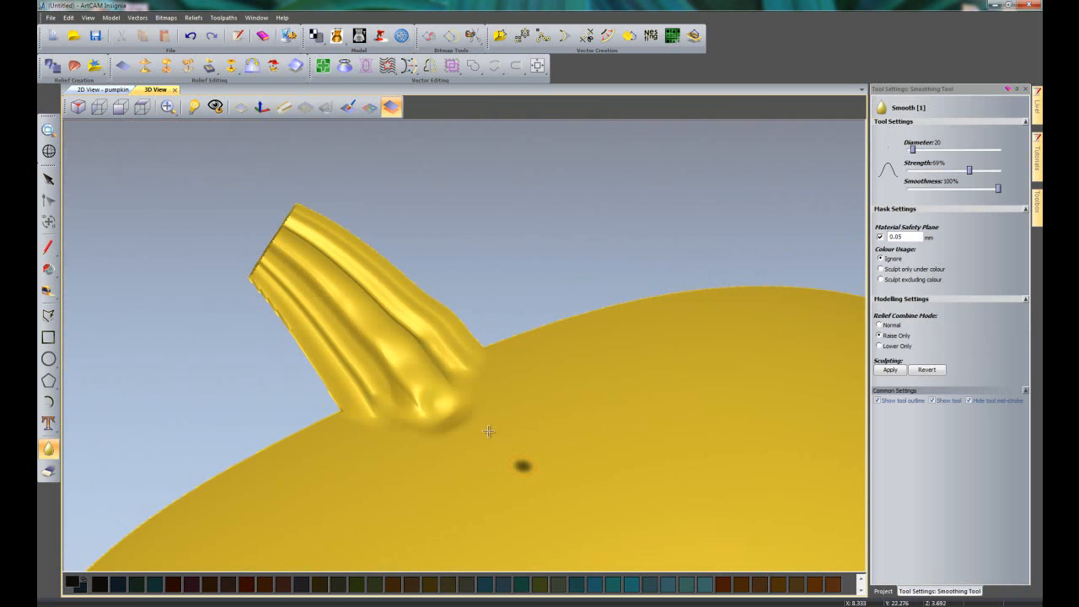
{"action": "left_click", "coordinate": [1026, 88]}
Inspect the stem up to its cut end, then drape the pumpkin photo over the relief and show the zero plane
{"action": "left_click_drag", "start_coordinate": [619, 422], "coordinate": [434, 506]}
{"action": "scroll", "coordinate": [436, 499], "scroll_direction": "down", "scroll_amount": 3}
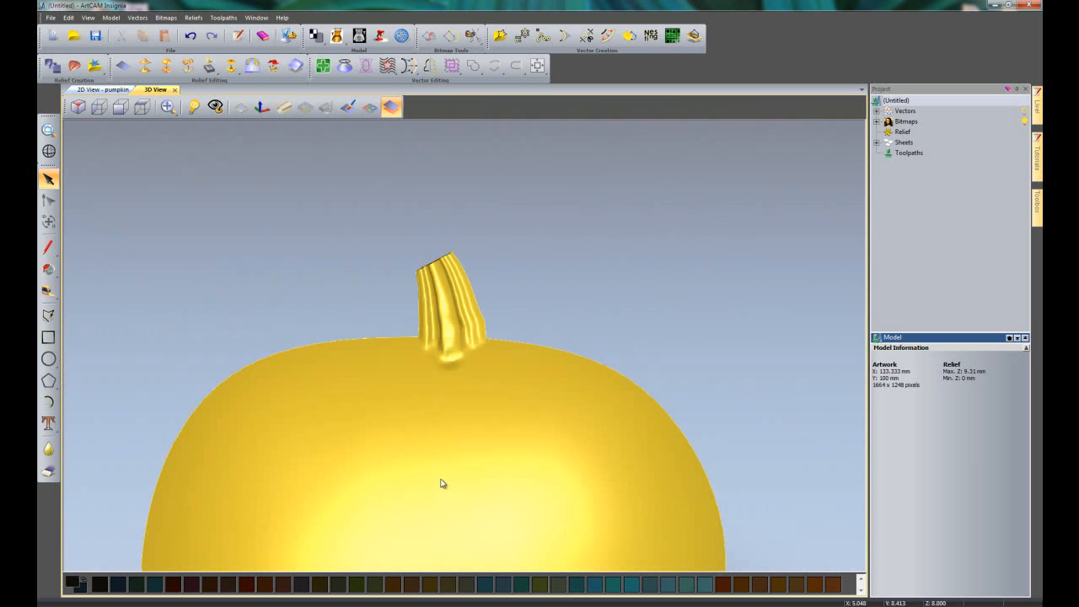
{"action": "scroll", "coordinate": [460, 425], "scroll_direction": "up", "scroll_amount": 5}
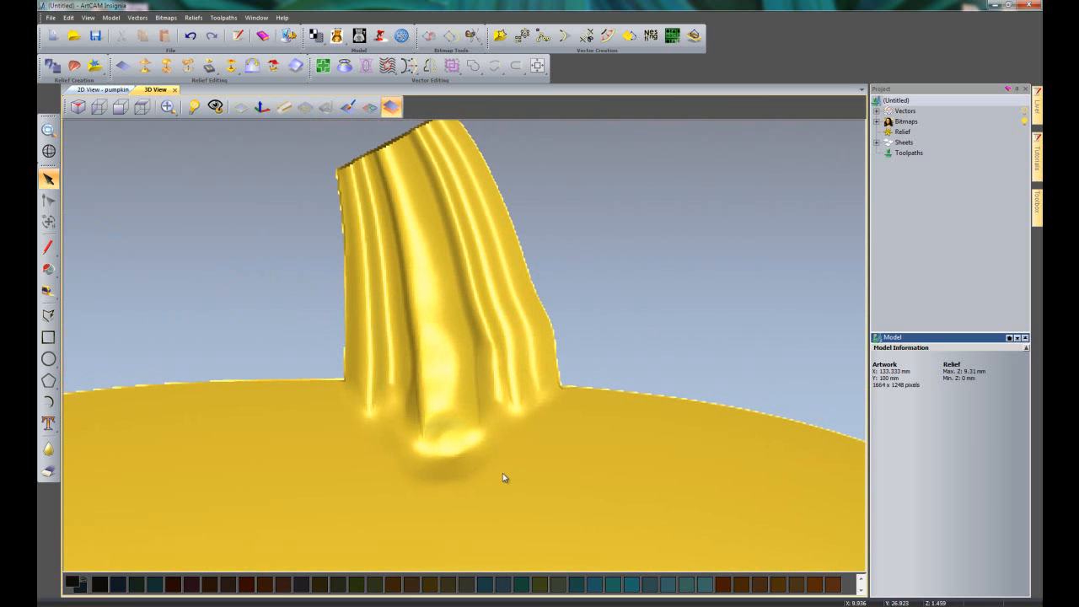
{"action": "left_click_drag", "start_coordinate": [525, 518], "coordinate": [562, 503]}
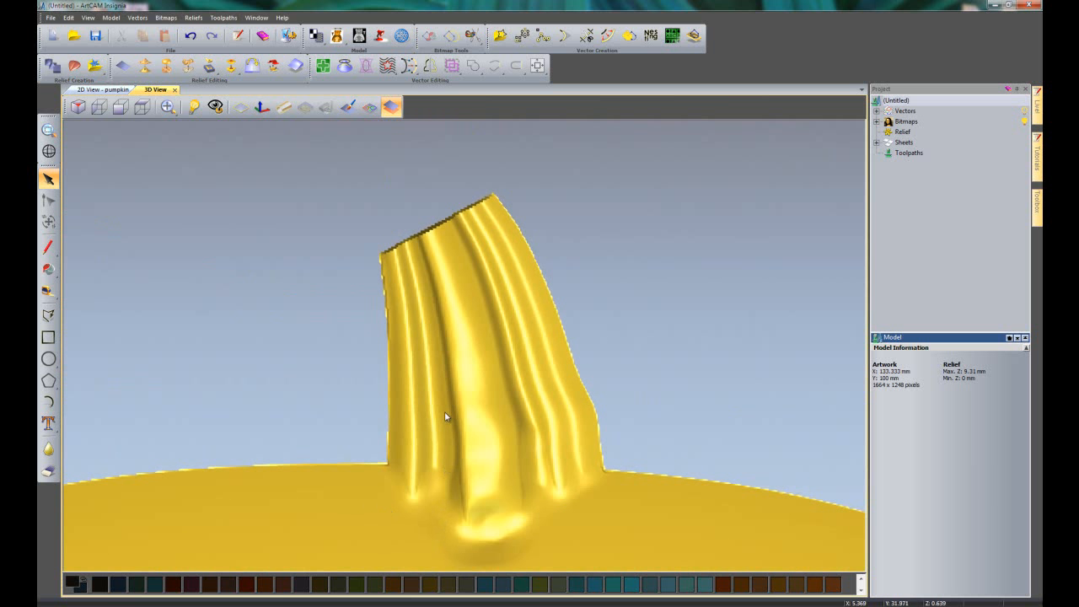
{"action": "scroll", "coordinate": [468, 361], "scroll_direction": "up", "scroll_amount": 5}
{"action": "left_click_drag", "start_coordinate": [489, 389], "coordinate": [477, 408]}
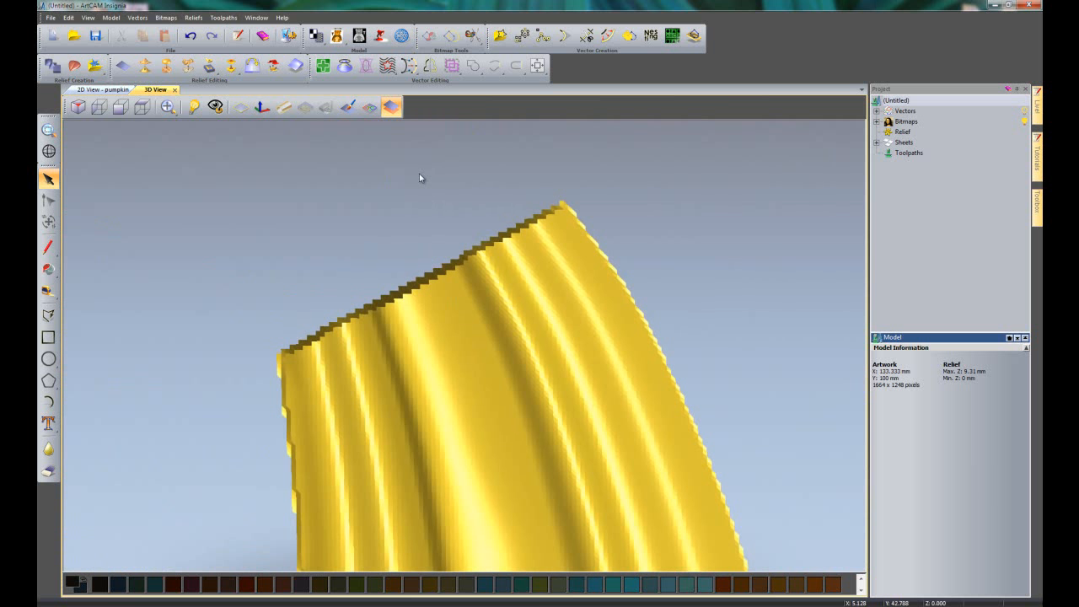
{"action": "left_click", "coordinate": [344, 108]}
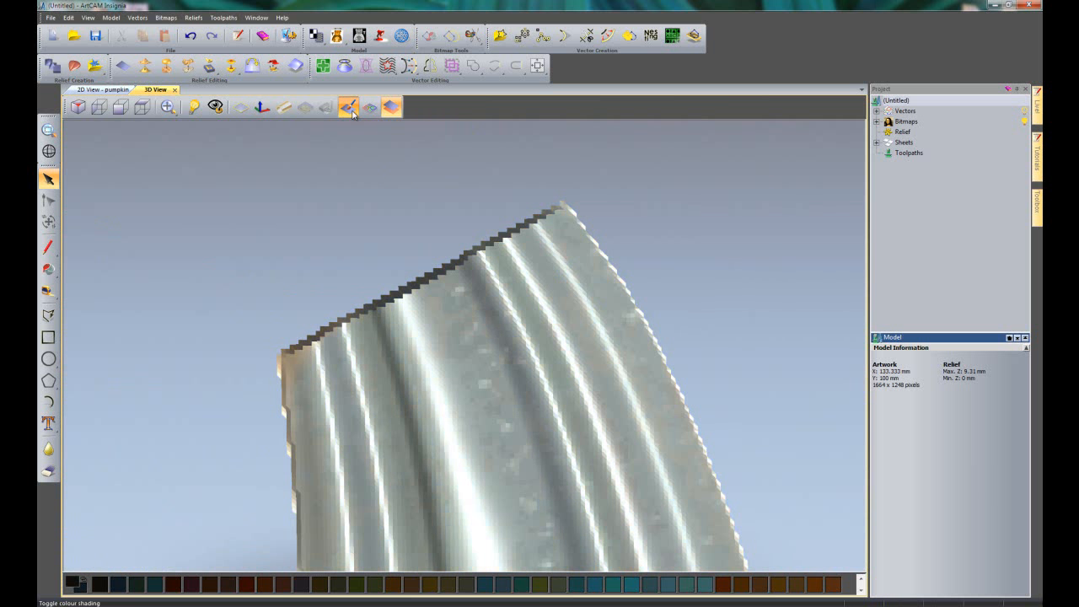
{"action": "left_click", "coordinate": [241, 106]}
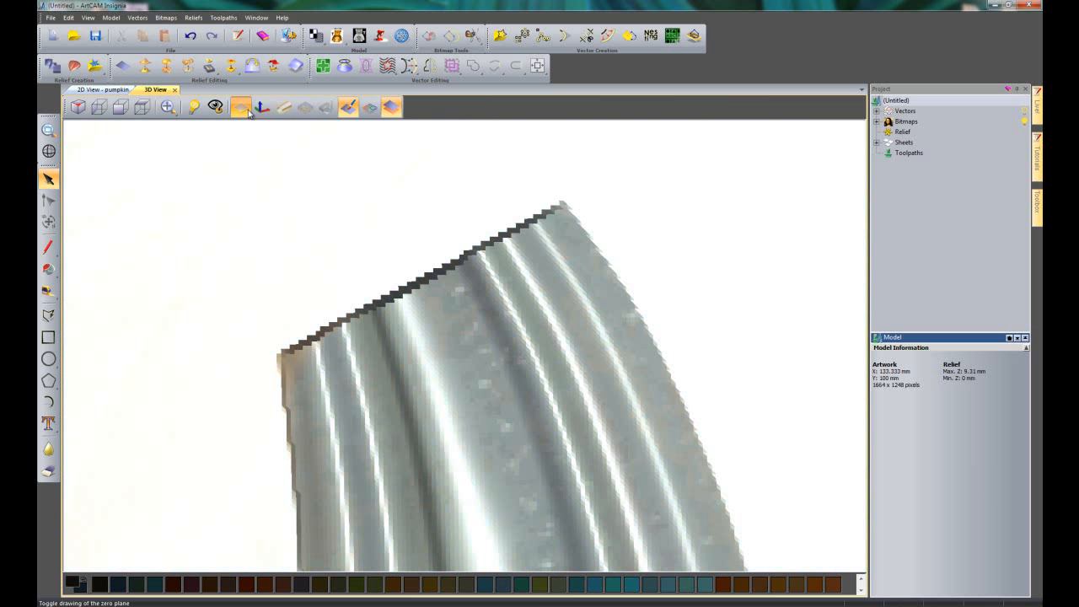
{"action": "scroll", "coordinate": [450, 364], "scroll_direction": "down", "scroll_amount": 10}
{"action": "scroll", "coordinate": [462, 383], "scroll_direction": "up", "scroll_amount": 4}
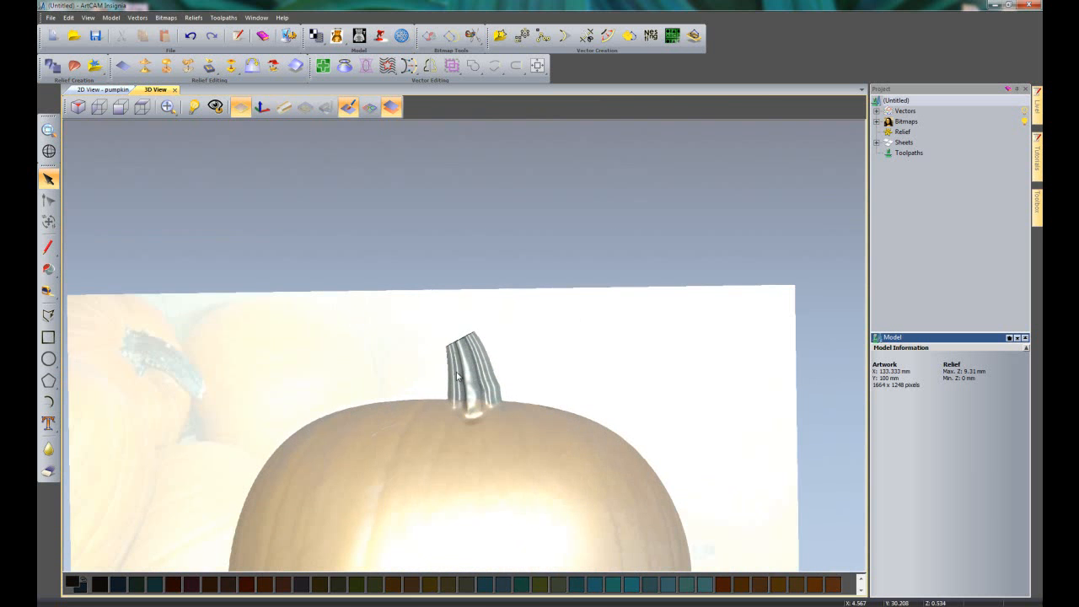
Bring the pumpkin photo to full intensity in the 2D view and return to the stem's tip in the 3D view
{"action": "left_click", "coordinate": [94, 89]}
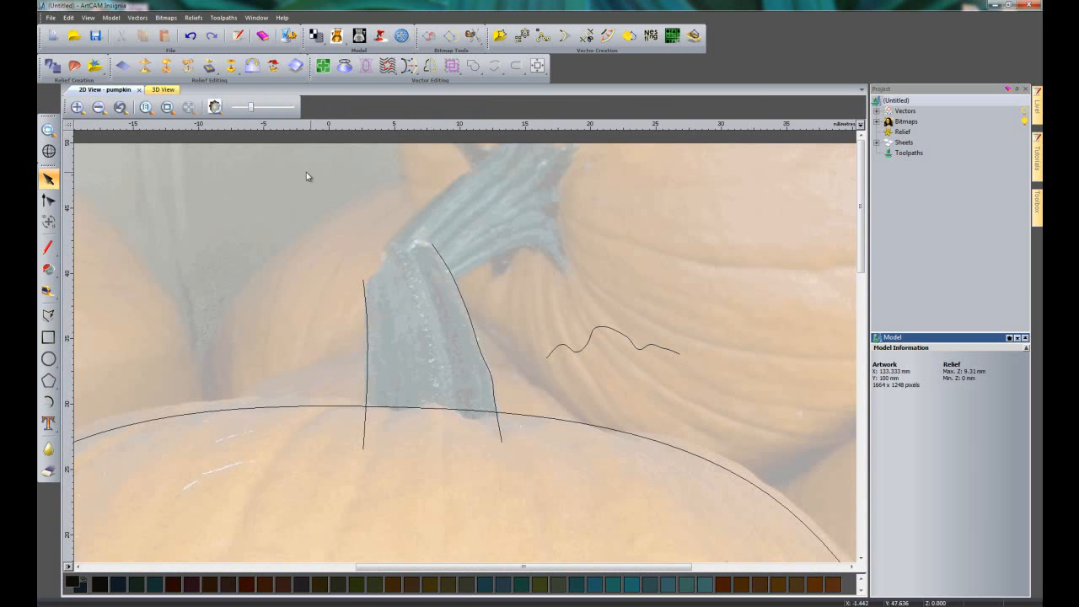
{"action": "left_click_drag", "start_coordinate": [253, 108], "coordinate": [302, 111]}
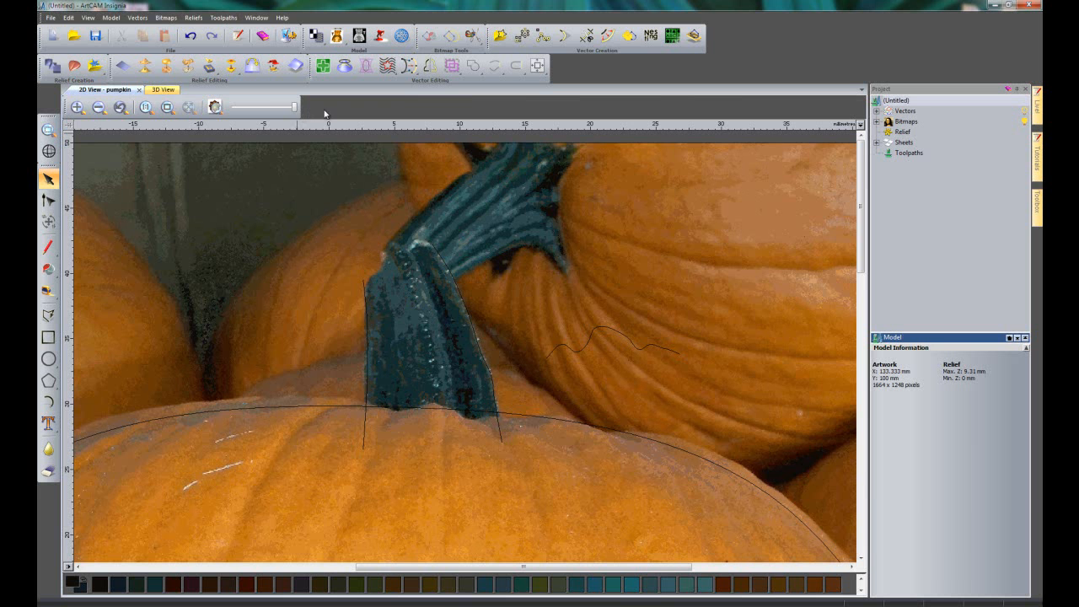
{"action": "left_click", "coordinate": [162, 89]}
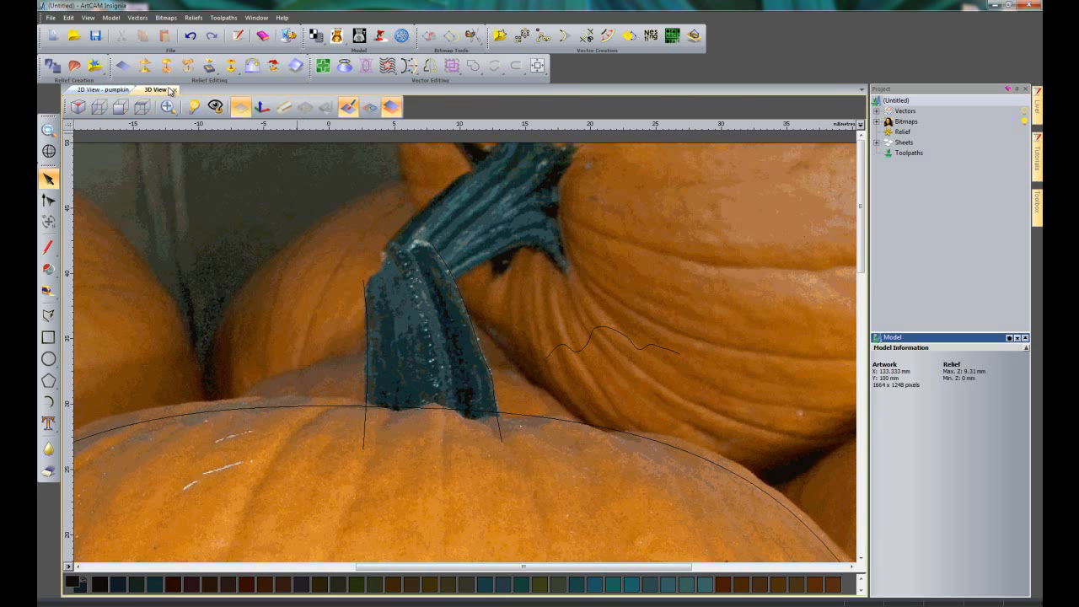
{"action": "scroll", "coordinate": [462, 290], "scroll_direction": "up", "scroll_amount": 4}
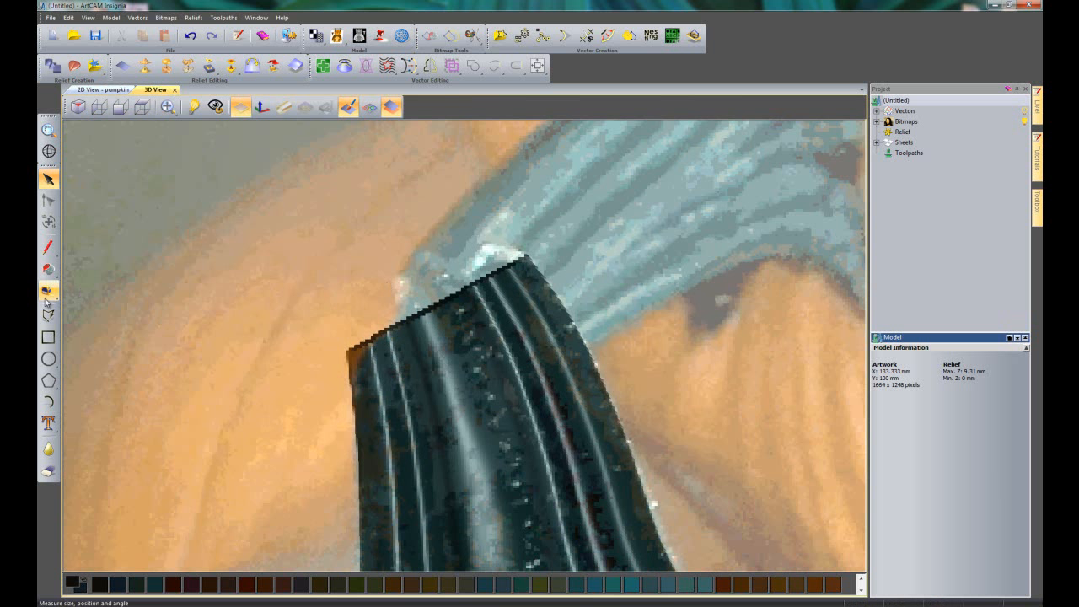
Hide the zero plane and erase the left part of the stem's tip with the Eraser at diameter 10 and strength 60%
{"action": "left_click", "coordinate": [248, 110]}
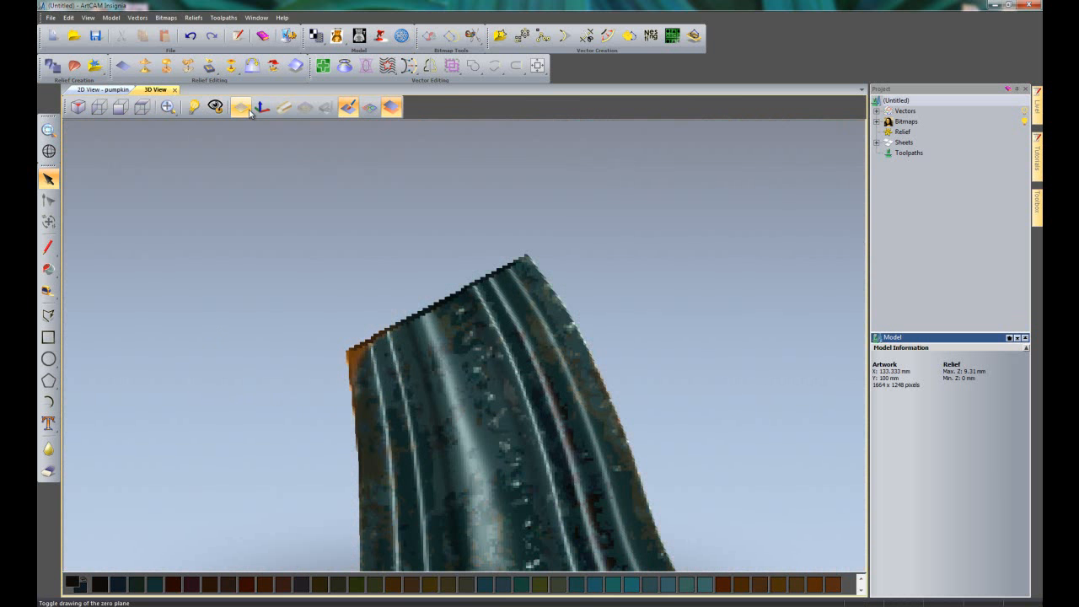
{"action": "left_click", "coordinate": [50, 472]}
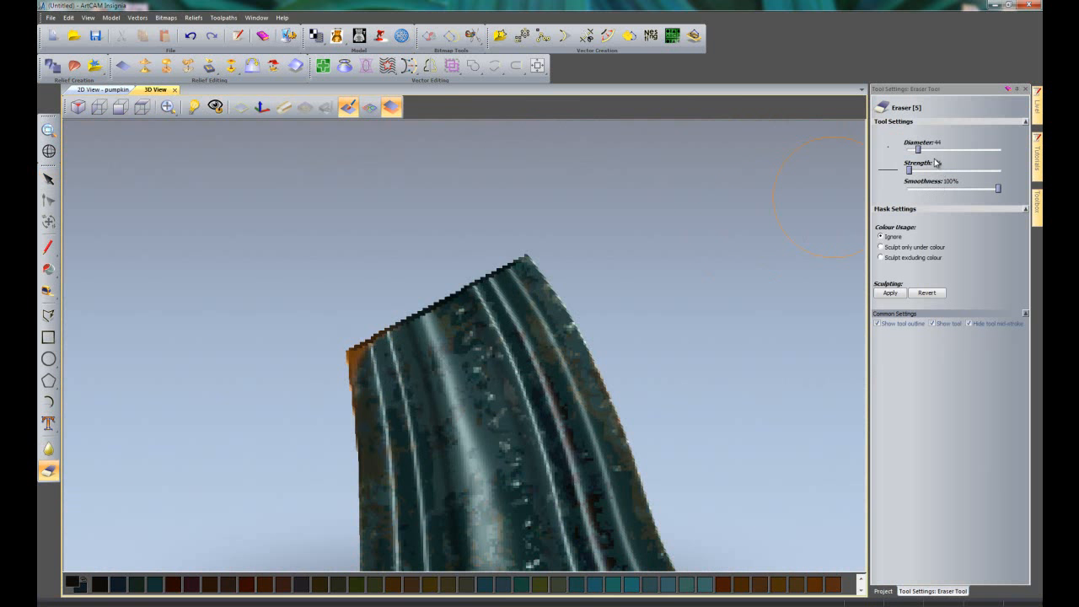
{"action": "left_click_drag", "start_coordinate": [921, 154], "coordinate": [916, 153]}
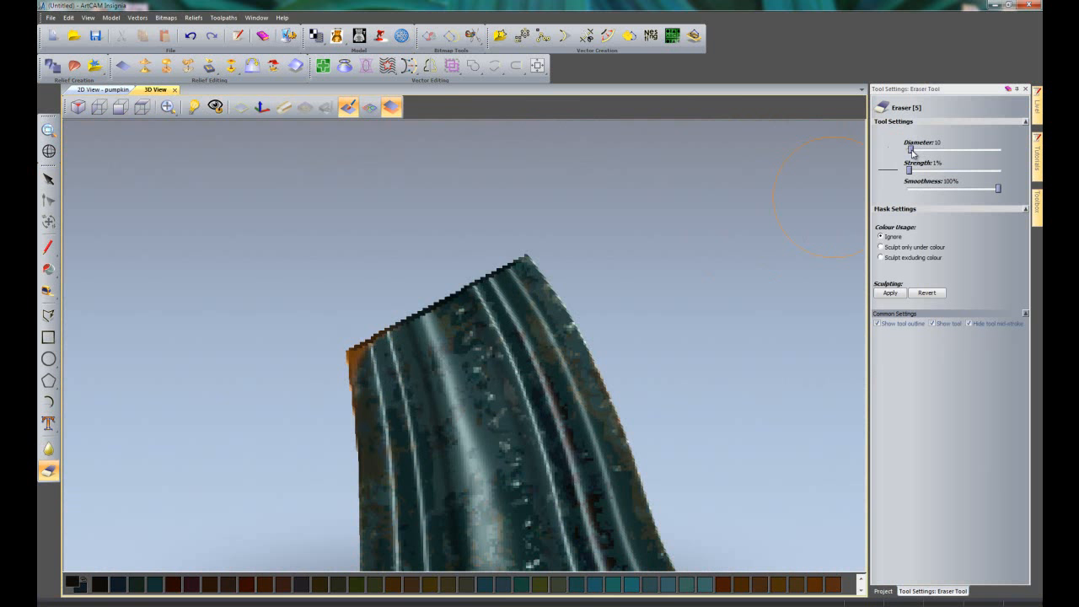
{"action": "left_click_drag", "start_coordinate": [910, 172], "coordinate": [960, 174]}
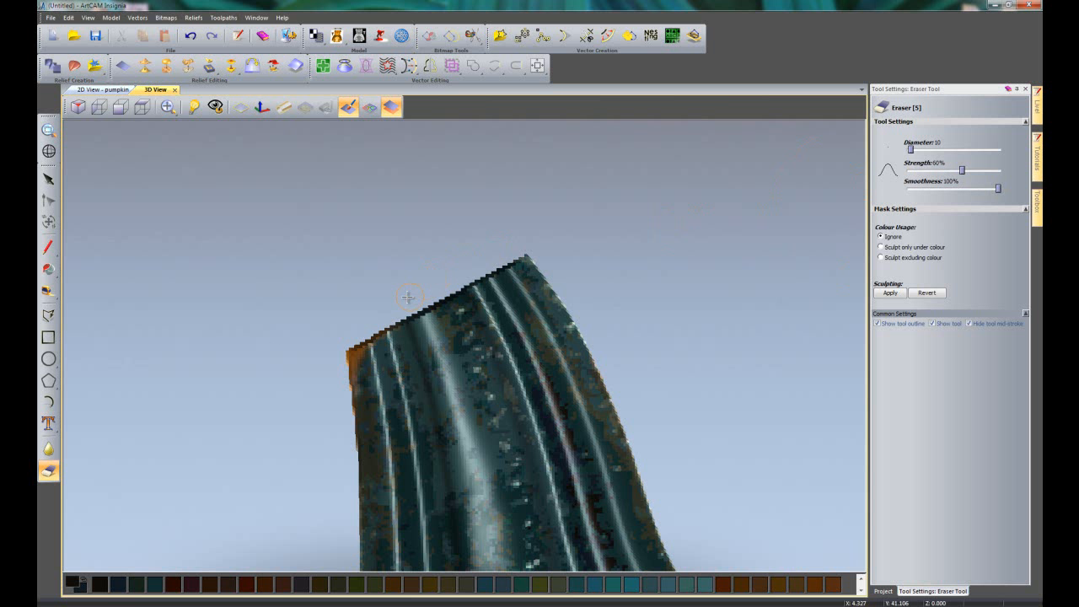
{"action": "mouse_move", "coordinate": [374, 321]}
{"action": "left_mouse_down"}
{"action": "mouse_move", "coordinate": [411, 322]}
{"action": "mouse_move", "coordinate": [357, 342]}
{"action": "mouse_move", "coordinate": [398, 330]}
{"action": "mouse_move", "coordinate": [365, 331]}
{"action": "left_mouse_up"}
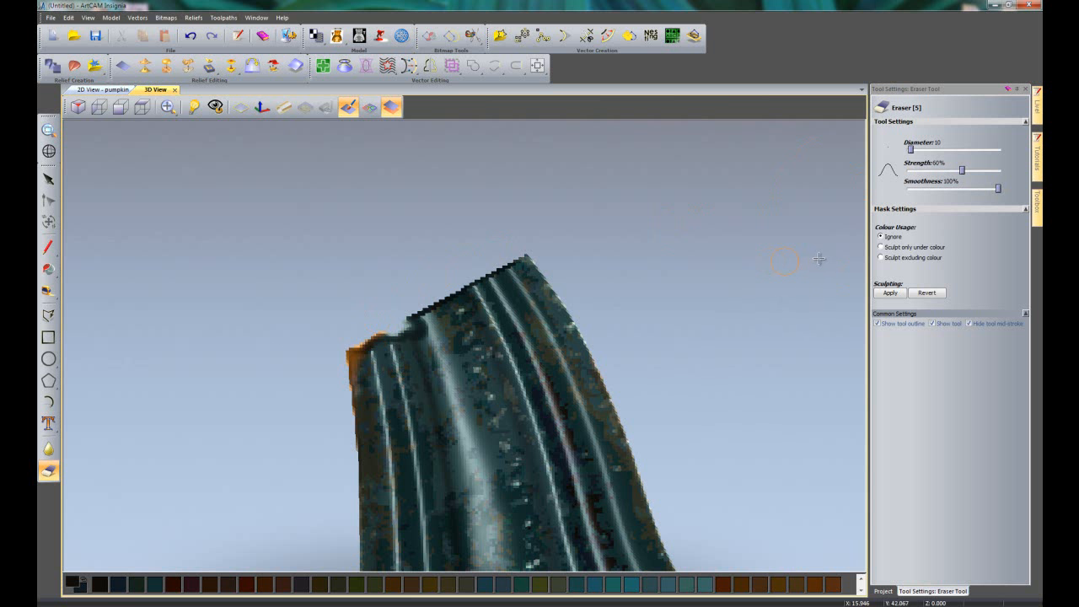
Set the Eraser's smoothness to 0% and trim the right and middle parts of the stem's tip into an irregular edge
{"action": "left_click_drag", "start_coordinate": [999, 191], "coordinate": [899, 193]}
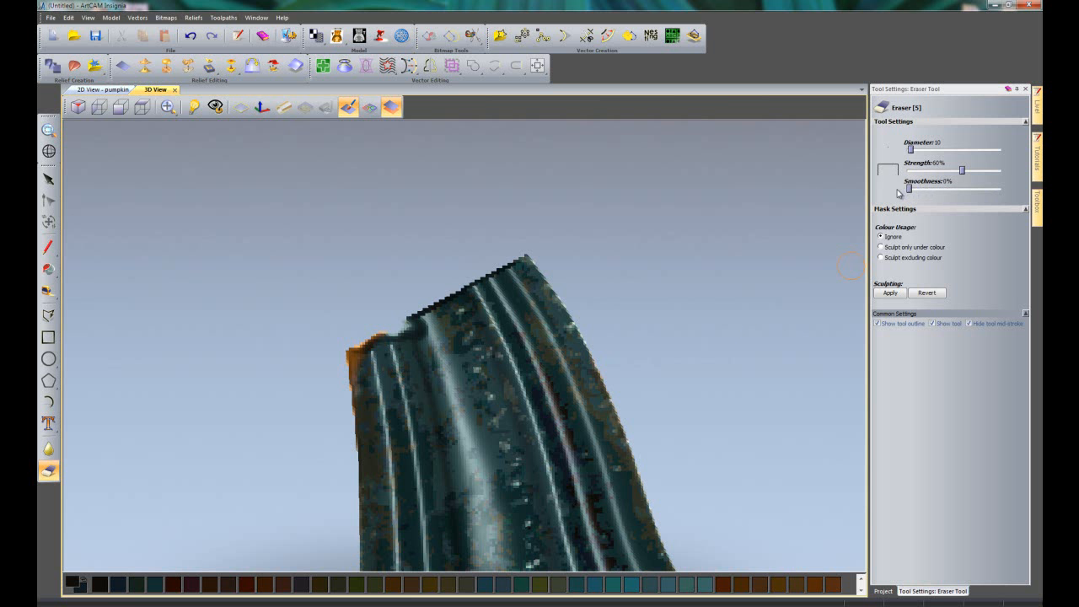
{"action": "mouse_move", "coordinate": [496, 255]}
{"action": "left_mouse_down"}
{"action": "mouse_move", "coordinate": [527, 257]}
{"action": "mouse_move", "coordinate": [465, 282]}
{"action": "mouse_move", "coordinate": [475, 280]}
{"action": "left_mouse_up"}
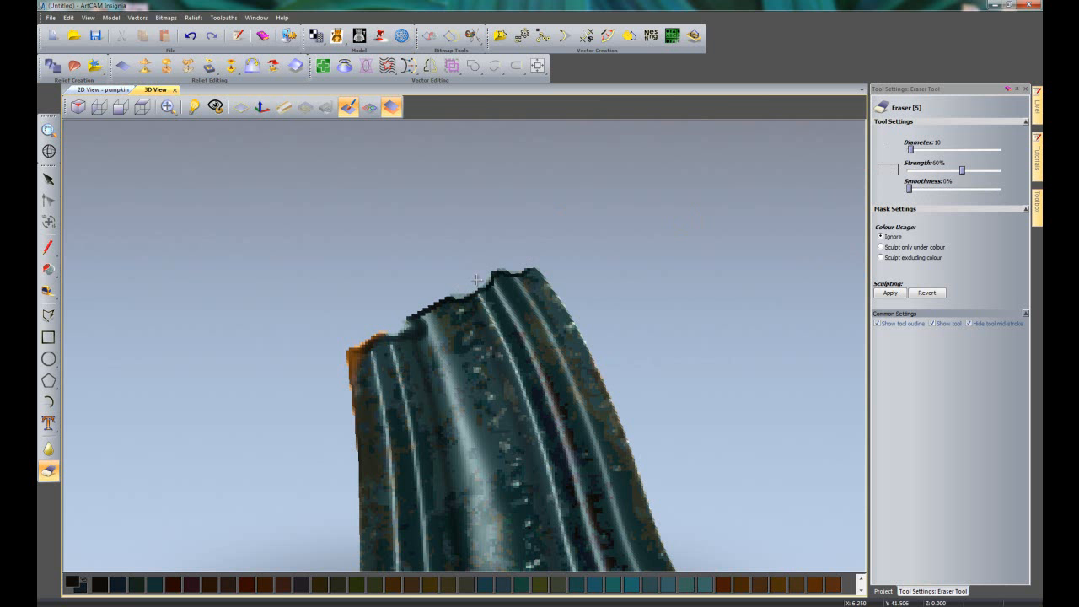
{"action": "mouse_move", "coordinate": [476, 279]}
{"action": "left_mouse_down"}
{"action": "mouse_move", "coordinate": [416, 313]}
{"action": "mouse_move", "coordinate": [443, 291]}
{"action": "left_mouse_up"}
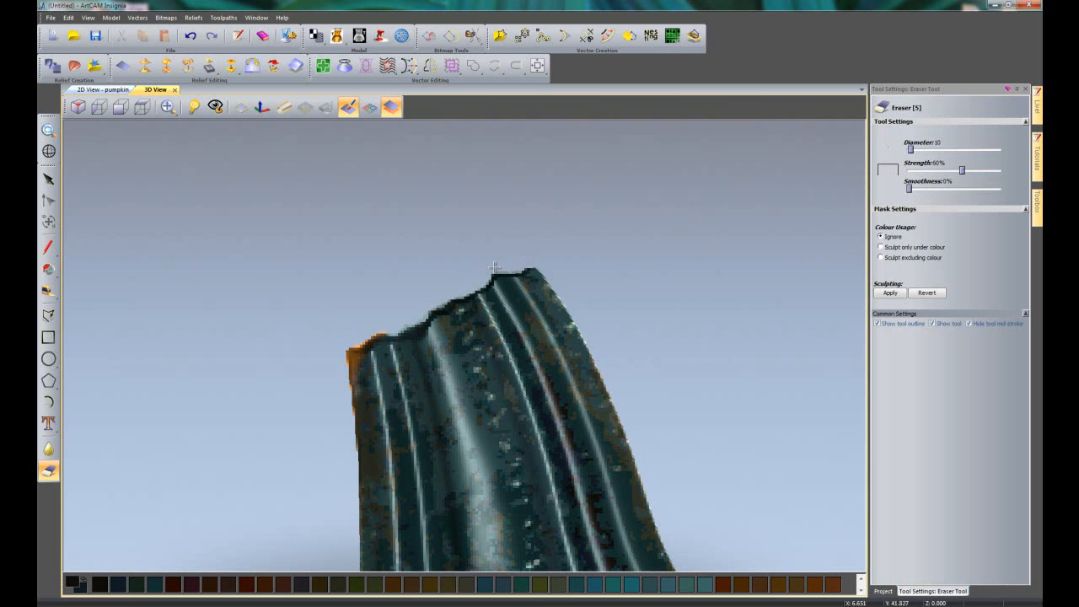
Erase the leftover left corner of the stem's tip, cut a small step near its right end and close the Eraser
{"action": "mouse_move", "coordinate": [405, 326]}
{"action": "left_mouse_down"}
{"action": "mouse_move", "coordinate": [402, 336]}
{"action": "mouse_move", "coordinate": [367, 334]}
{"action": "mouse_move", "coordinate": [341, 413]}
{"action": "left_mouse_up"}
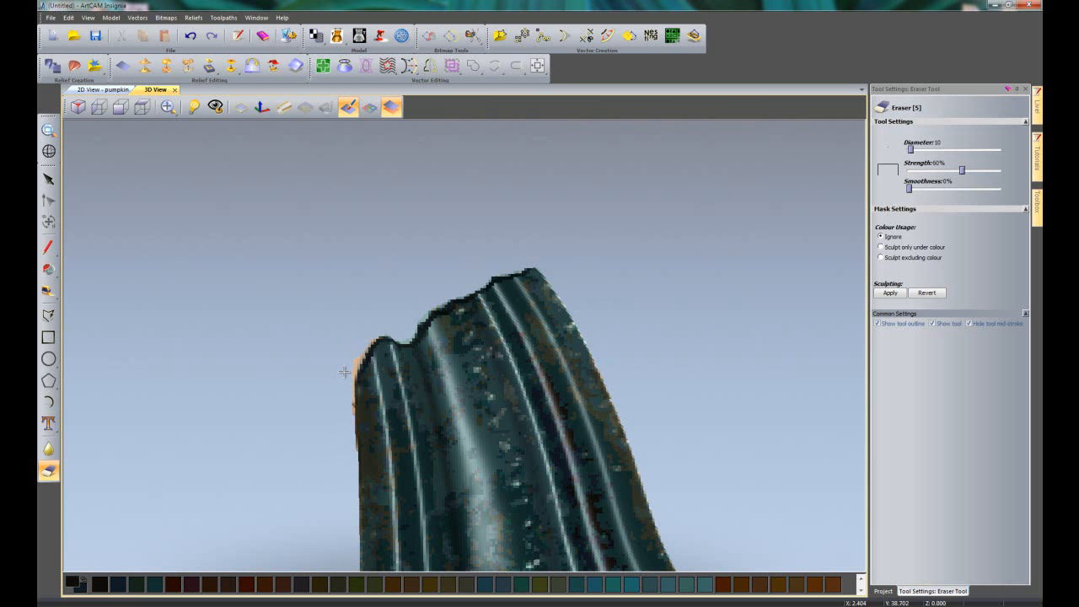
{"action": "mouse_move", "coordinate": [427, 304]}
{"action": "left_mouse_down"}
{"action": "mouse_move", "coordinate": [530, 268]}
{"action": "mouse_move", "coordinate": [501, 290]}
{"action": "left_mouse_up"}
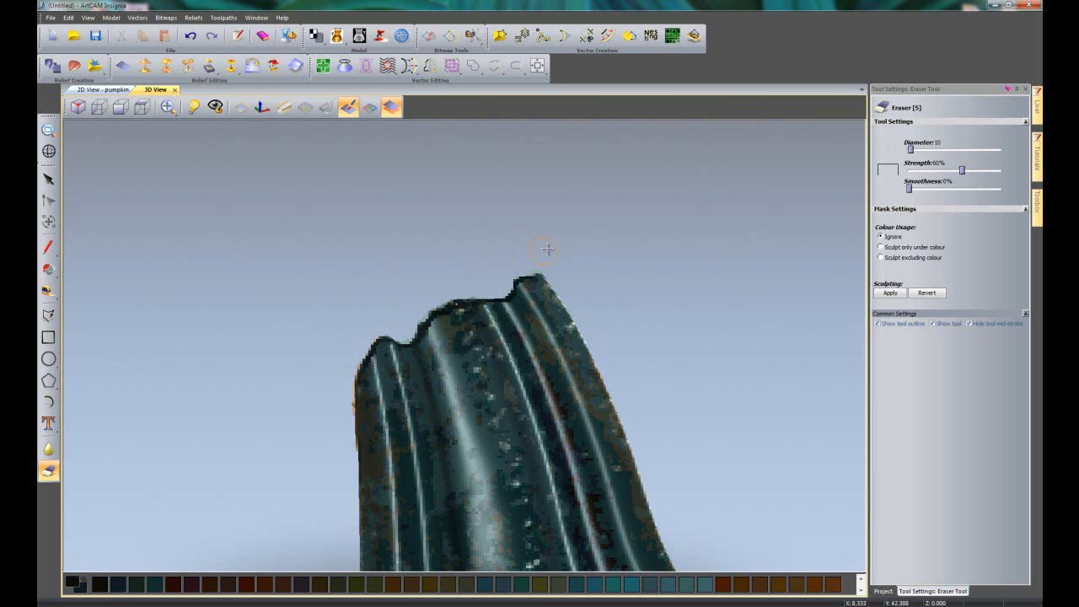
{"action": "left_click", "coordinate": [1026, 87]}
Hide the photo colouring on the relief and examine the pumpkin body's dome from the front and edge-on
{"action": "scroll", "coordinate": [441, 260], "scroll_direction": "down", "scroll_amount": 5}
{"action": "middle_click_drag", "start_coordinate": [566, 368], "coordinate": [577, 309]}
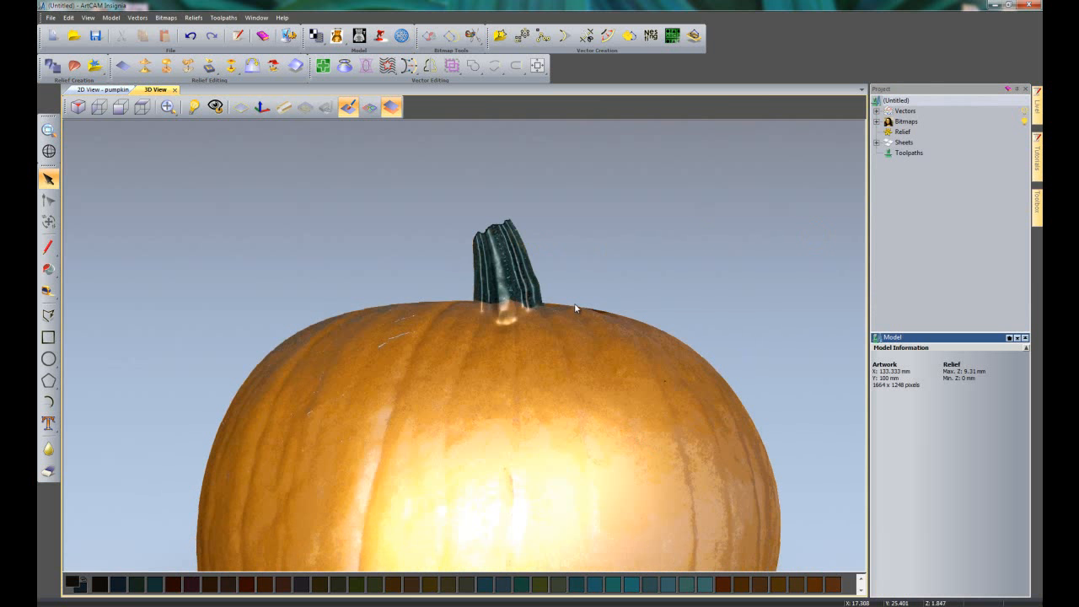
{"action": "middle_click_drag", "start_coordinate": [507, 343], "coordinate": [504, 313]}
{"action": "left_click", "coordinate": [346, 107]}
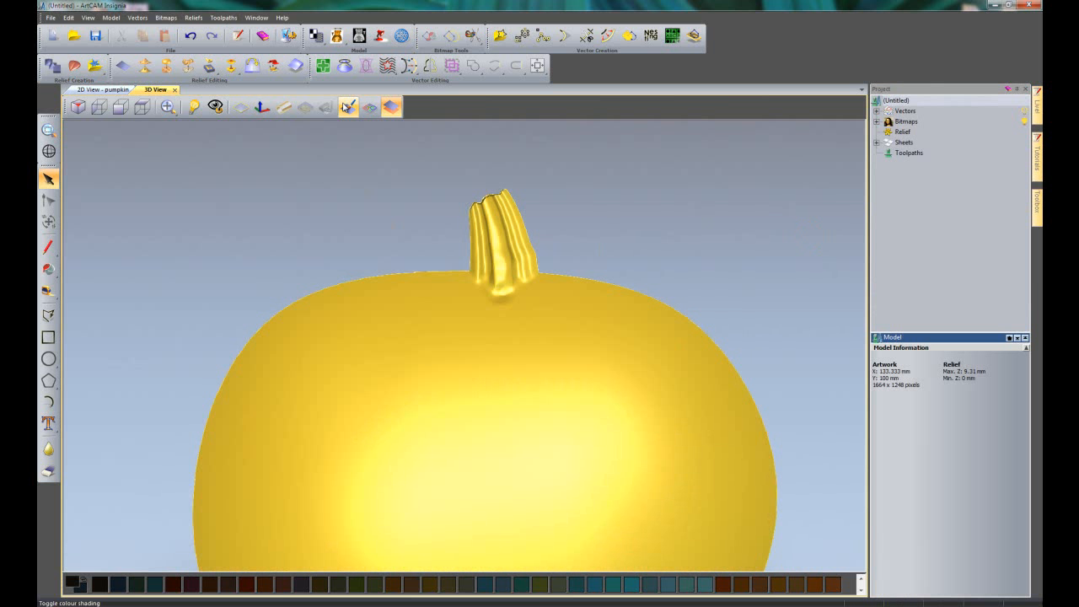
{"action": "left_click_drag", "start_coordinate": [420, 436], "coordinate": [536, 477]}
{"action": "scroll", "coordinate": [536, 472], "scroll_direction": "down", "scroll_amount": 2}
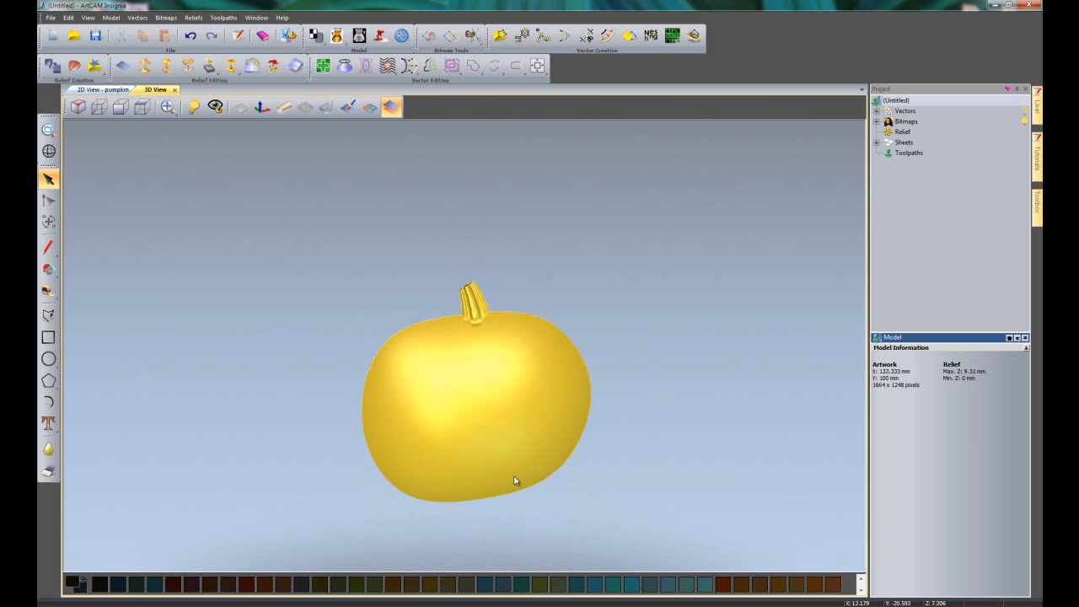
{"action": "scroll", "coordinate": [511, 476], "scroll_direction": "up", "scroll_amount": 3}
{"action": "middle_click_drag", "start_coordinate": [507, 477], "coordinate": [491, 398]}
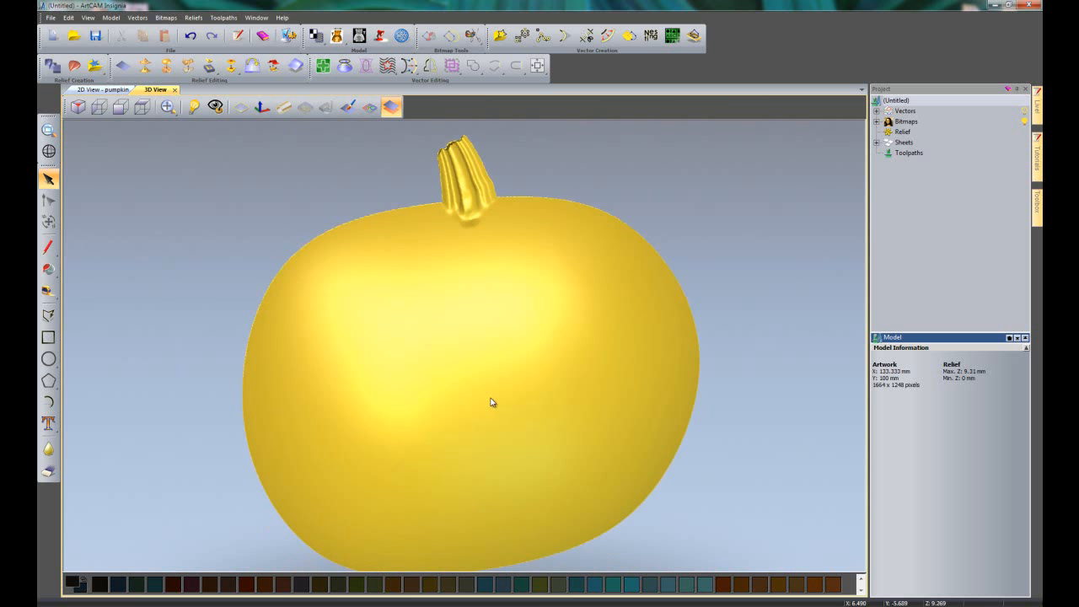
{"action": "left_click_drag", "start_coordinate": [508, 455], "coordinate": [497, 169]}
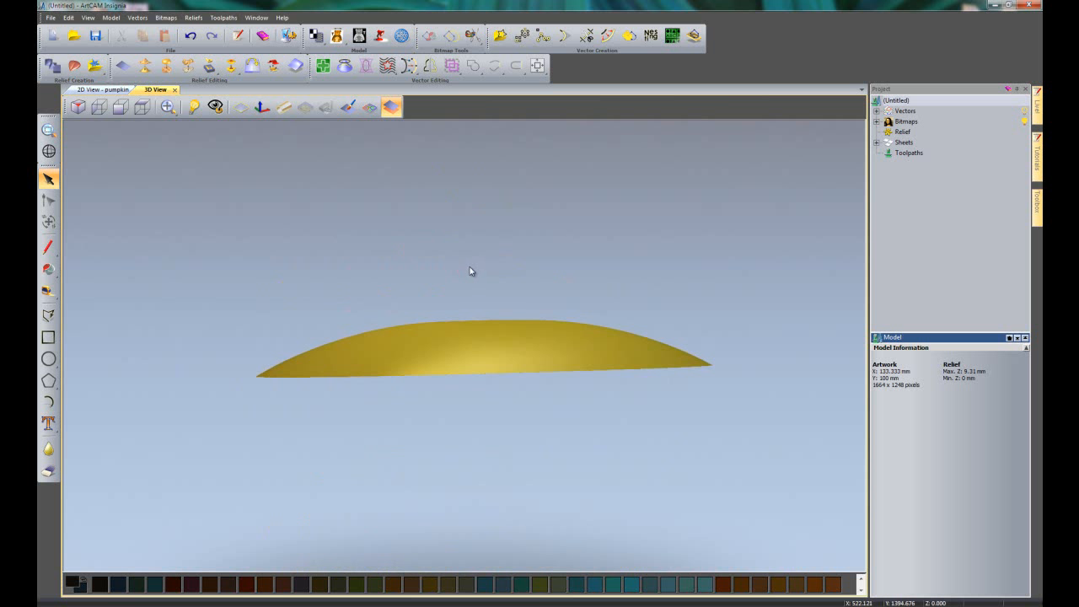
{"action": "left_click_drag", "start_coordinate": [473, 270], "coordinate": [401, 501]}
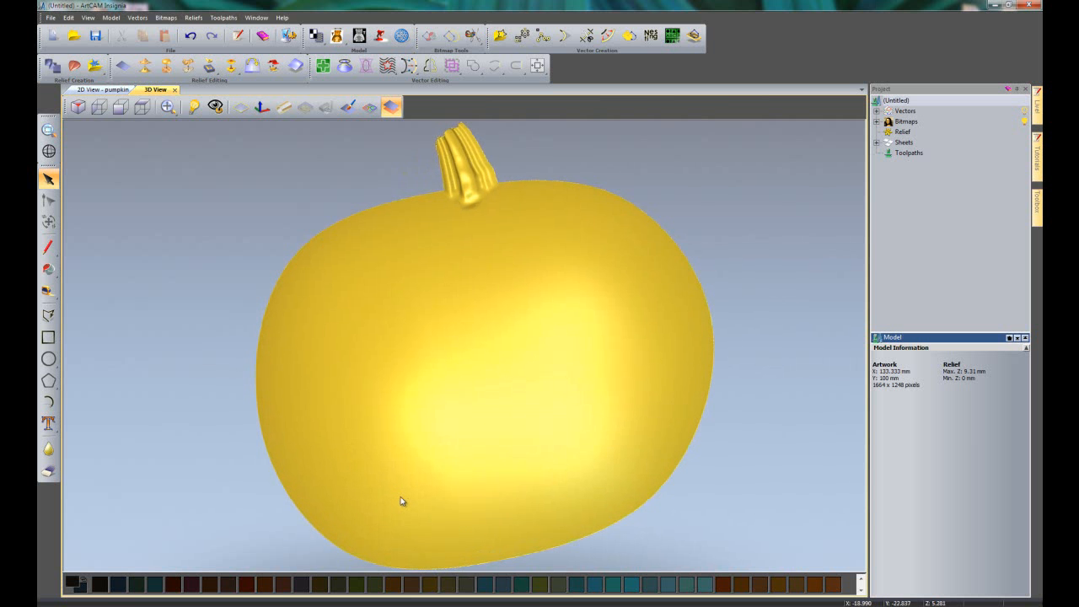
Lower the centre-right of the pumpkin body with broad Eraser strokes at diameter 400, strength 1% and smoothness 100%
{"action": "left_click", "coordinate": [48, 471]}
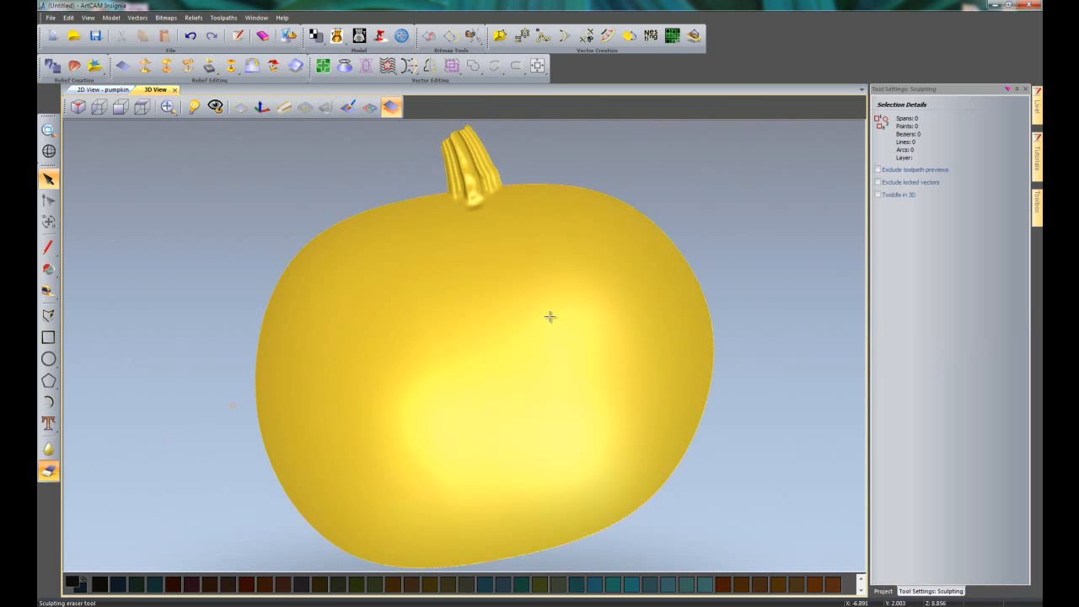
{"action": "left_click_drag", "start_coordinate": [911, 150], "coordinate": [1000, 150]}
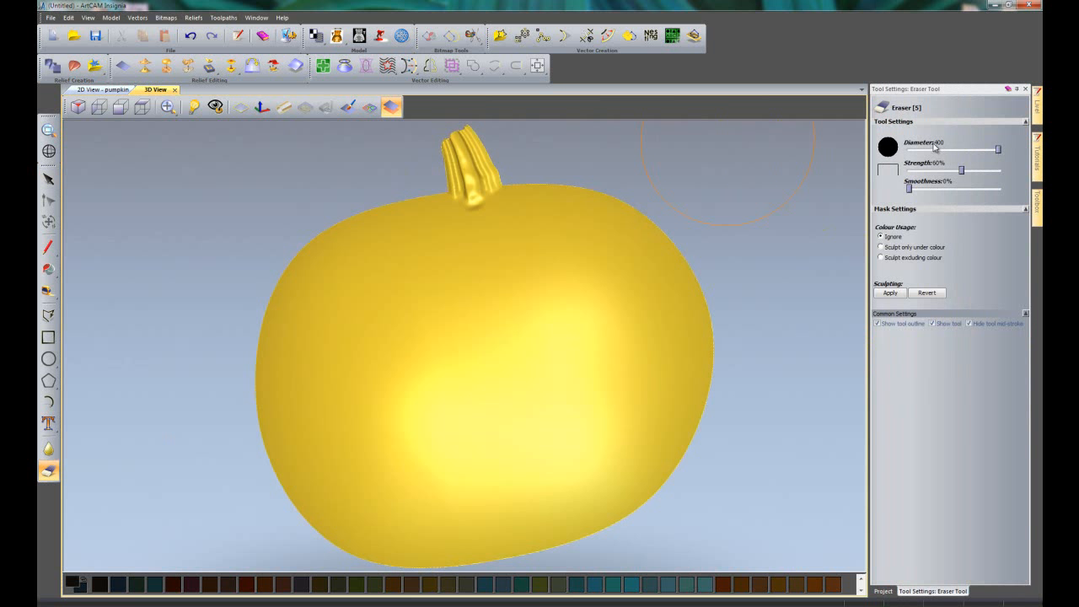
{"action": "left_click_drag", "start_coordinate": [910, 188], "coordinate": [1013, 191]}
{"action": "left_click_drag", "start_coordinate": [962, 172], "coordinate": [895, 177]}
{"action": "mouse_move", "coordinate": [476, 303]}
{"action": "left_mouse_down"}
{"action": "mouse_move", "coordinate": [489, 313]}
{"action": "mouse_move", "coordinate": [436, 390]}
{"action": "mouse_move", "coordinate": [446, 362]}
{"action": "mouse_move", "coordinate": [466, 354]}
{"action": "mouse_move", "coordinate": [506, 386]}
{"action": "mouse_move", "coordinate": [571, 326]}
{"action": "left_mouse_up"}
{"action": "mouse_move", "coordinate": [436, 455]}
{"action": "left_mouse_down"}
{"action": "mouse_move", "coordinate": [380, 340]}
{"action": "mouse_move", "coordinate": [592, 330]}
{"action": "left_mouse_up"}
{"action": "mouse_move", "coordinate": [578, 270]}
{"action": "left_mouse_down"}
{"action": "mouse_move", "coordinate": [565, 416]}
{"action": "mouse_move", "coordinate": [412, 343]}
{"action": "mouse_move", "coordinate": [371, 302]}
{"action": "mouse_move", "coordinate": [344, 364]}
{"action": "mouse_move", "coordinate": [345, 410]}
{"action": "mouse_move", "coordinate": [367, 462]}
{"action": "mouse_move", "coordinate": [554, 436]}
{"action": "mouse_move", "coordinate": [648, 345]}
{"action": "mouse_move", "coordinate": [624, 301]}
{"action": "mouse_move", "coordinate": [600, 310]}
{"action": "mouse_move", "coordinate": [553, 389]}
{"action": "left_mouse_up"}
{"action": "mouse_move", "coordinate": [554, 389]}
{"action": "middle_mouse_down"}
{"action": "mouse_move", "coordinate": [553, 331]}
{"action": "mouse_move", "coordinate": [585, 234]}
{"action": "mouse_move", "coordinate": [649, 159]}
{"action": "mouse_move", "coordinate": [551, 369]}
{"action": "middle_mouse_up"}
{"action": "mouse_move", "coordinate": [524, 347]}
{"action": "left_mouse_down"}
{"action": "mouse_move", "coordinate": [436, 359]}
{"action": "mouse_move", "coordinate": [549, 416]}
{"action": "mouse_move", "coordinate": [500, 284]}
{"action": "mouse_move", "coordinate": [436, 424]}
{"action": "mouse_move", "coordinate": [506, 419]}
{"action": "mouse_move", "coordinate": [495, 411]}
{"action": "left_mouse_up"}
Lower the right, left and middle areas of the pumpkin body with more soft strokes to even out the dome, and close the Eraser
{"action": "middle_click_drag", "start_coordinate": [518, 400], "coordinate": [565, 224]}
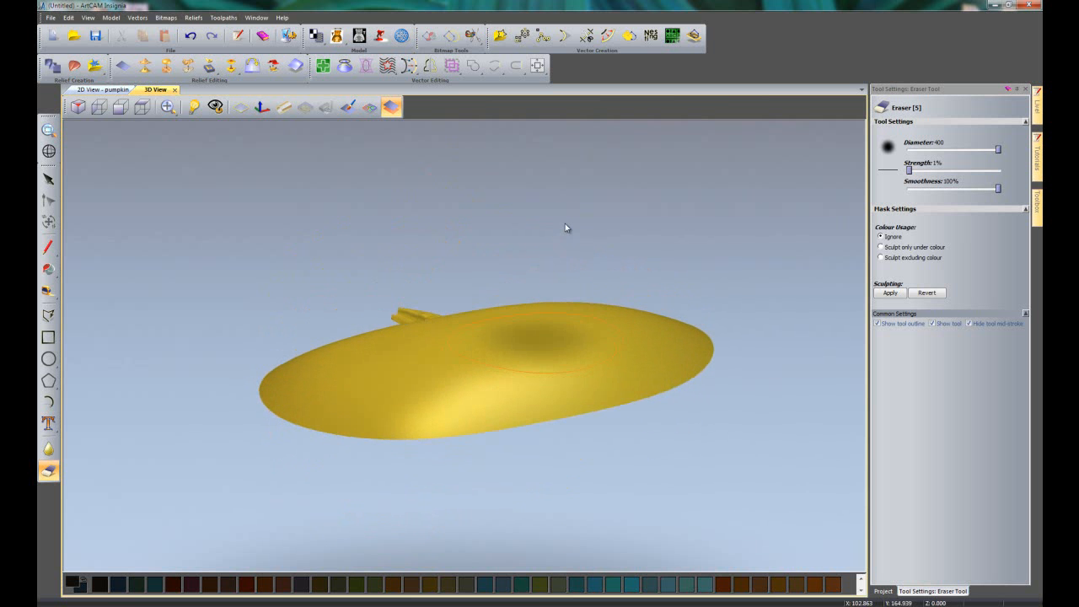
{"action": "scroll", "coordinate": [521, 306], "scroll_direction": "up", "scroll_amount": 3}
{"action": "middle_click_drag", "start_coordinate": [623, 332], "coordinate": [557, 409]}
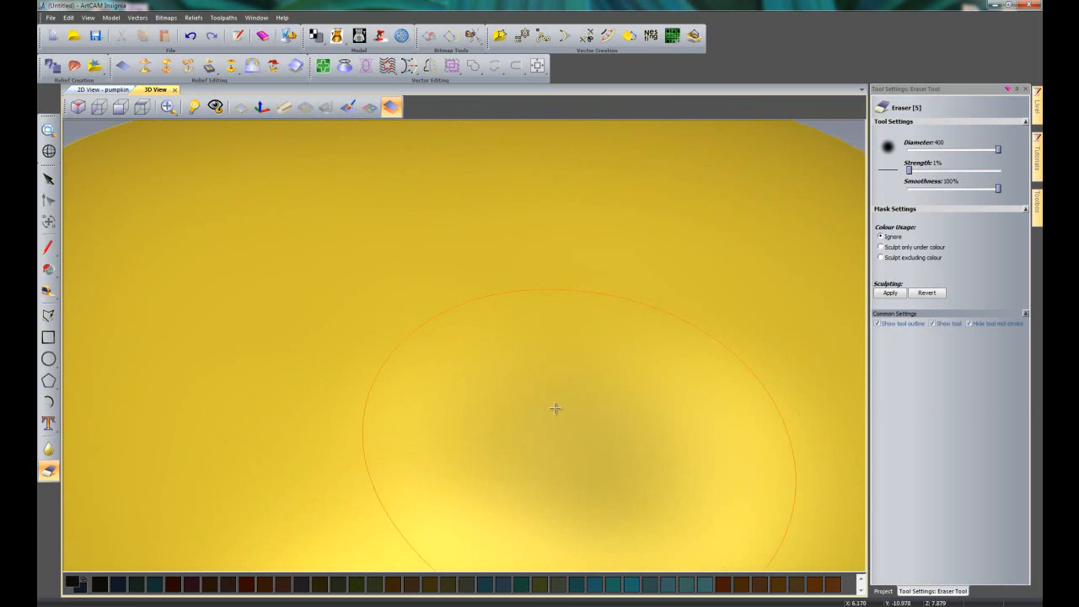
{"action": "scroll", "coordinate": [456, 361], "scroll_direction": "down", "scroll_amount": 4}
{"action": "mouse_move", "coordinate": [446, 364]}
{"action": "middle_mouse_down"}
{"action": "mouse_move", "coordinate": [431, 431]}
{"action": "mouse_move", "coordinate": [475, 424]}
{"action": "middle_mouse_up"}
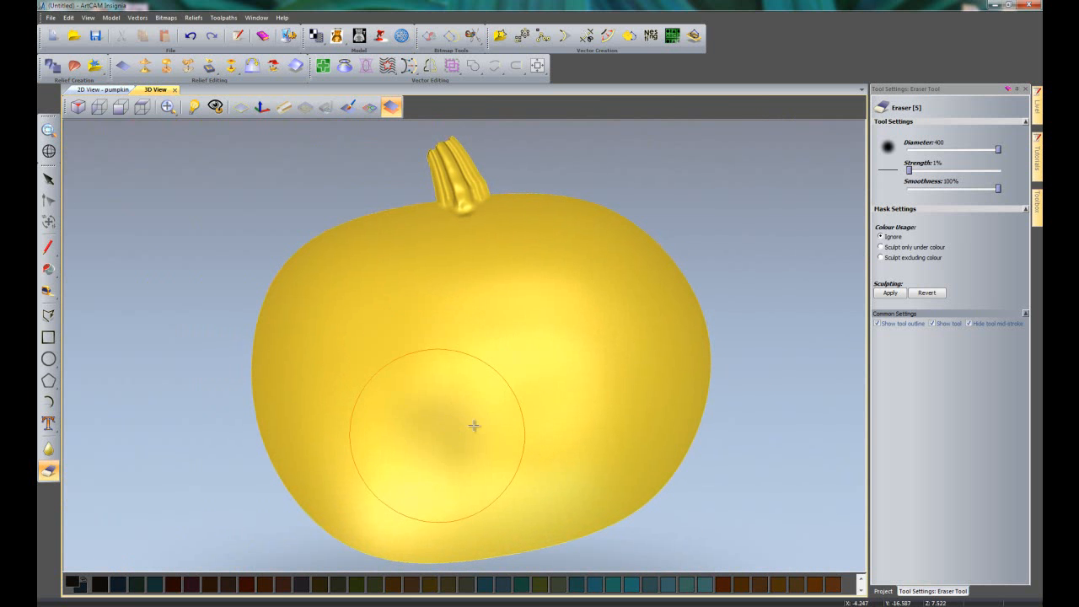
{"action": "mouse_move", "coordinate": [582, 328]}
{"action": "left_mouse_down"}
{"action": "mouse_move", "coordinate": [427, 315]}
{"action": "mouse_move", "coordinate": [542, 359]}
{"action": "mouse_move", "coordinate": [497, 295]}
{"action": "mouse_move", "coordinate": [547, 249]}
{"action": "mouse_move", "coordinate": [610, 275]}
{"action": "mouse_move", "coordinate": [642, 345]}
{"action": "mouse_move", "coordinate": [626, 427]}
{"action": "mouse_move", "coordinate": [600, 461]}
{"action": "left_mouse_up"}
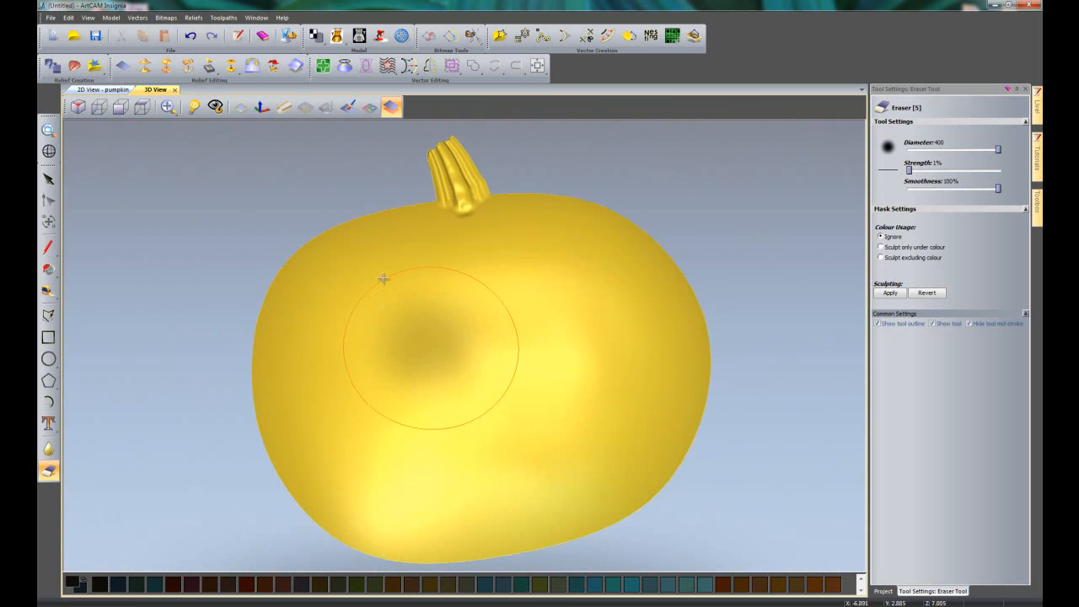
{"action": "mouse_move", "coordinate": [356, 258]}
{"action": "left_mouse_down"}
{"action": "mouse_move", "coordinate": [320, 307]}
{"action": "mouse_move", "coordinate": [329, 438]}
{"action": "left_mouse_up"}
{"action": "mouse_move", "coordinate": [546, 404]}
{"action": "left_mouse_down"}
{"action": "mouse_move", "coordinate": [555, 321]}
{"action": "mouse_move", "coordinate": [487, 374]}
{"action": "mouse_move", "coordinate": [463, 279]}
{"action": "mouse_move", "coordinate": [520, 248]}
{"action": "mouse_move", "coordinate": [511, 337]}
{"action": "left_mouse_up"}
{"action": "mouse_move", "coordinate": [590, 337]}
{"action": "middle_mouse_down"}
{"action": "mouse_move", "coordinate": [587, 239]}
{"action": "mouse_move", "coordinate": [585, 286]}
{"action": "mouse_move", "coordinate": [758, 373]}
{"action": "middle_mouse_up"}
{"action": "mouse_move", "coordinate": [626, 392]}
{"action": "middle_mouse_down"}
{"action": "mouse_move", "coordinate": [513, 369]}
{"action": "mouse_move", "coordinate": [506, 325]}
{"action": "mouse_move", "coordinate": [534, 328]}
{"action": "mouse_move", "coordinate": [547, 393]}
{"action": "mouse_move", "coordinate": [602, 479]}
{"action": "mouse_move", "coordinate": [547, 390]}
{"action": "mouse_move", "coordinate": [429, 475]}
{"action": "mouse_move", "coordinate": [416, 458]}
{"action": "mouse_move", "coordinate": [550, 374]}
{"action": "middle_mouse_up"}
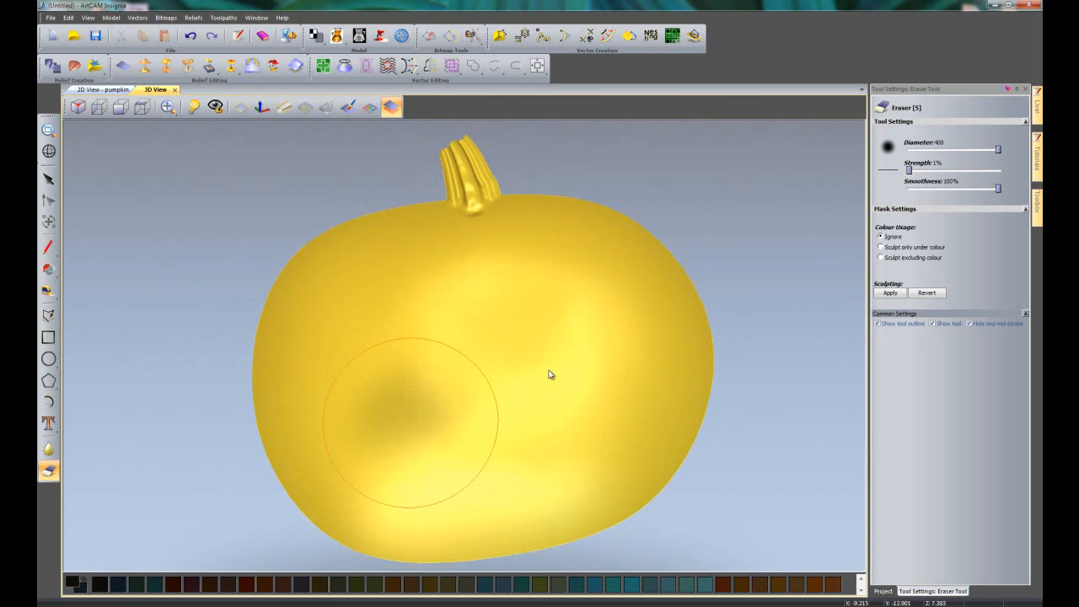
{"action": "left_click", "coordinate": [1025, 88]}
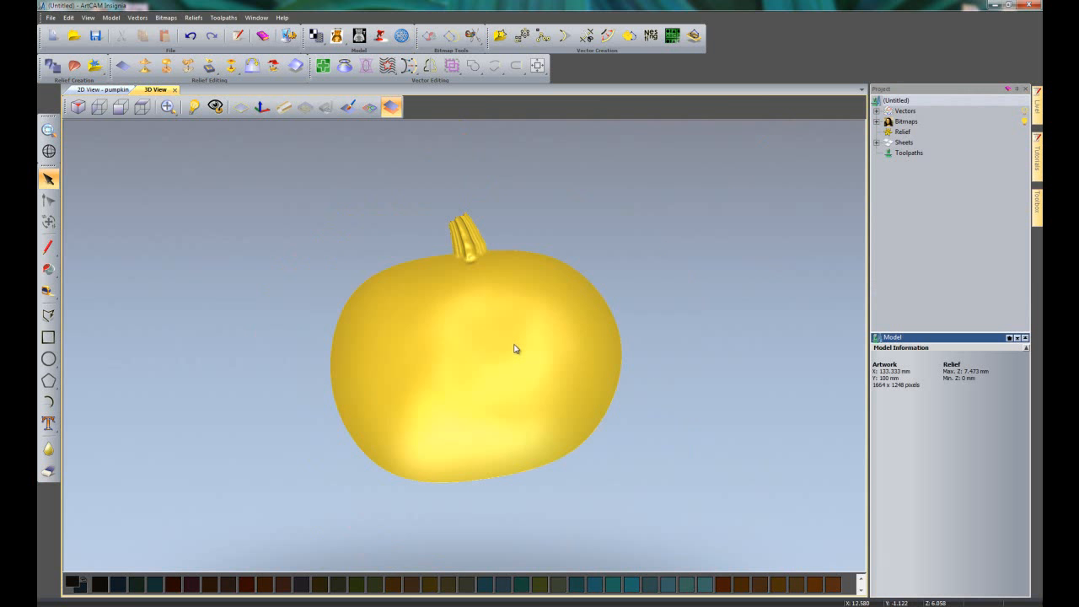
Show the vectors in the 3D view and delete all of them
{"action": "scroll", "coordinate": [504, 422], "scroll_direction": "up", "scroll_amount": 3}
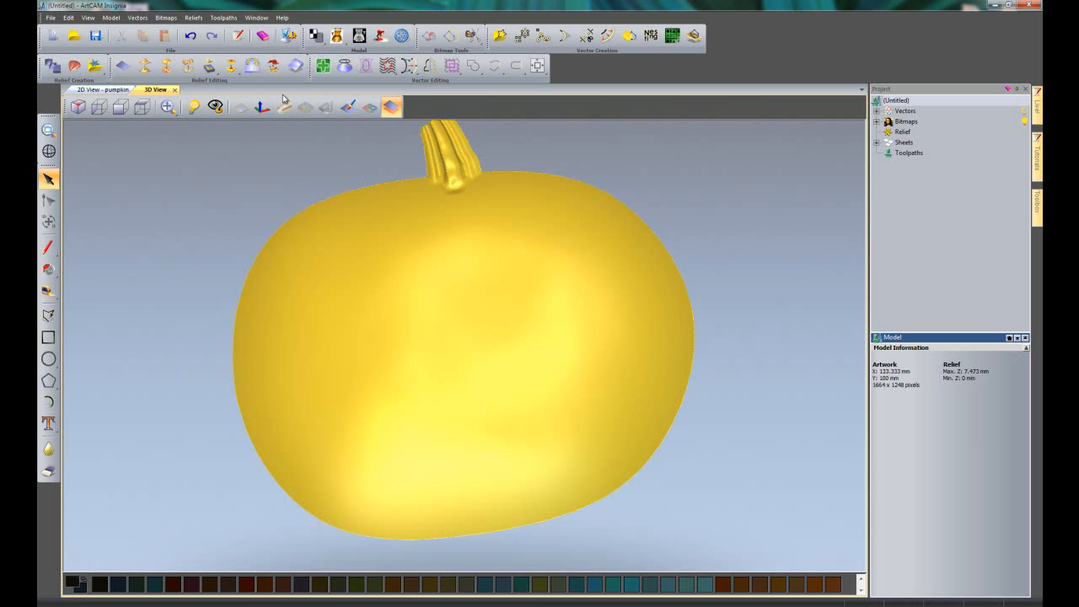
{"action": "left_click", "coordinate": [371, 109]}
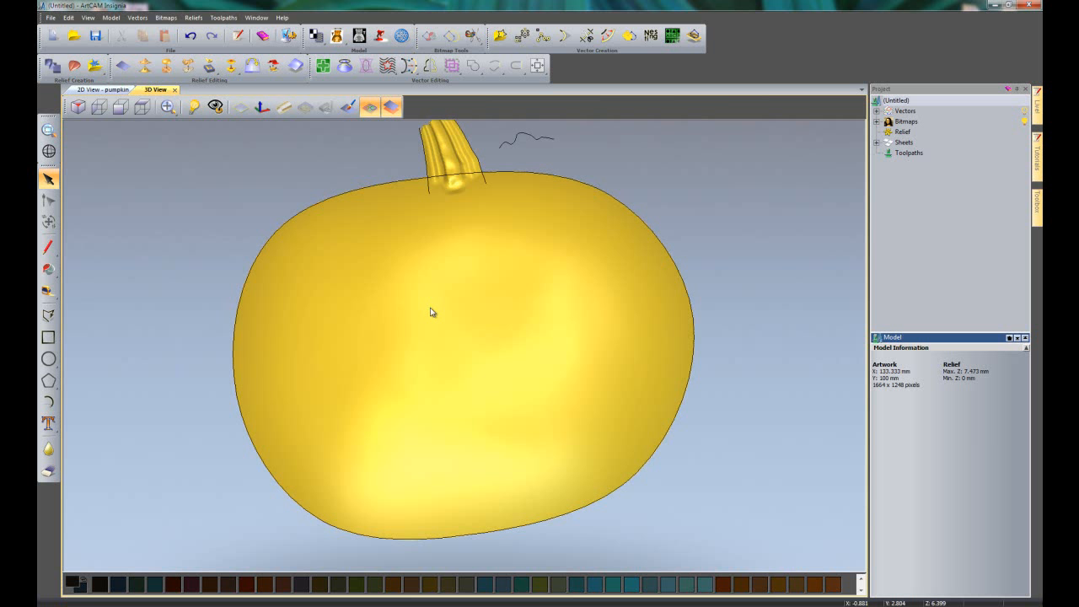
{"action": "key", "text": "ctrl+a"}
{"action": "key", "text": "Delete"}
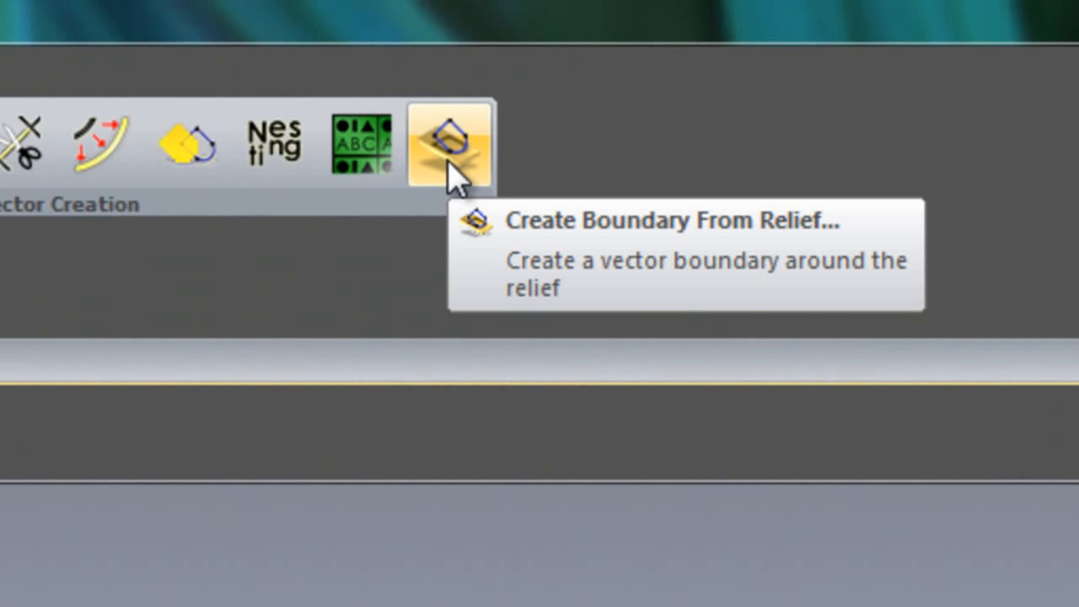
Create a smooth vector boundary around the whole pumpkin relief, without a height range, and deselect it
{"action": "left_click", "coordinate": [449, 169]}
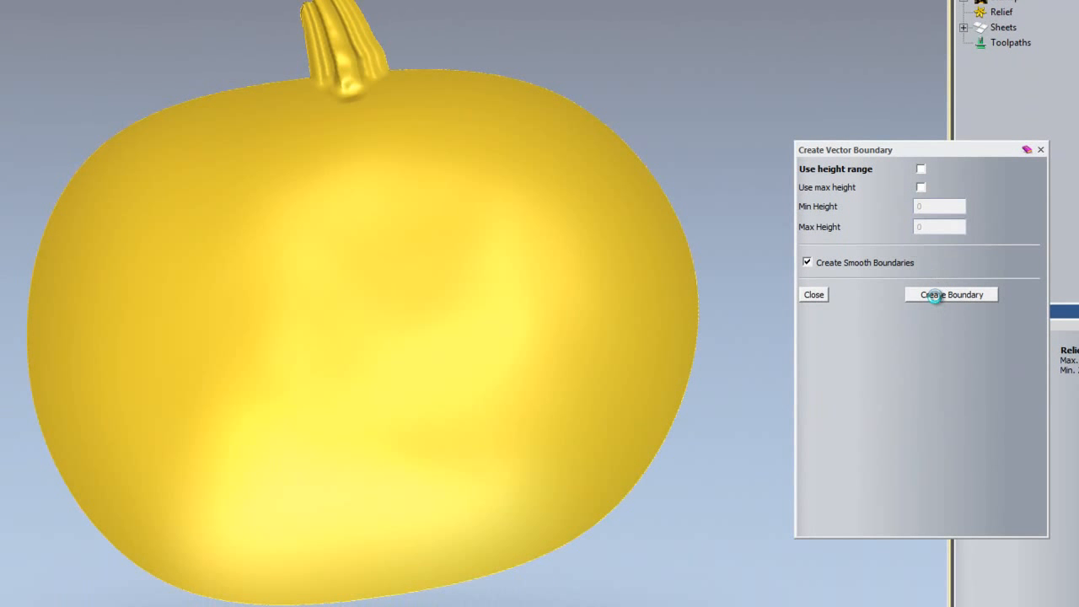
{"action": "left_click", "coordinate": [935, 295]}
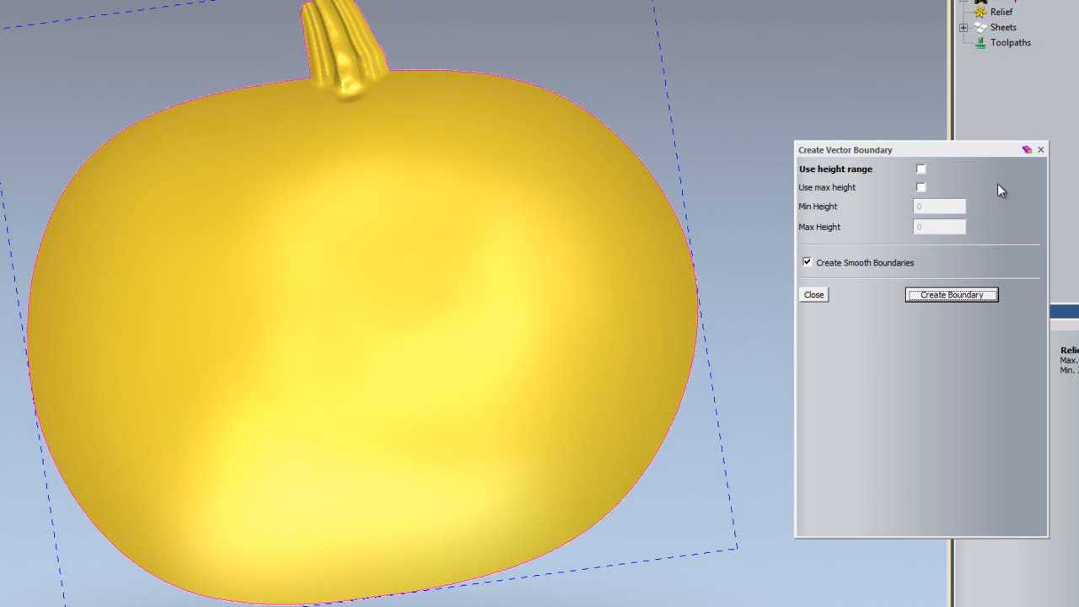
{"action": "left_click", "coordinate": [1027, 149]}
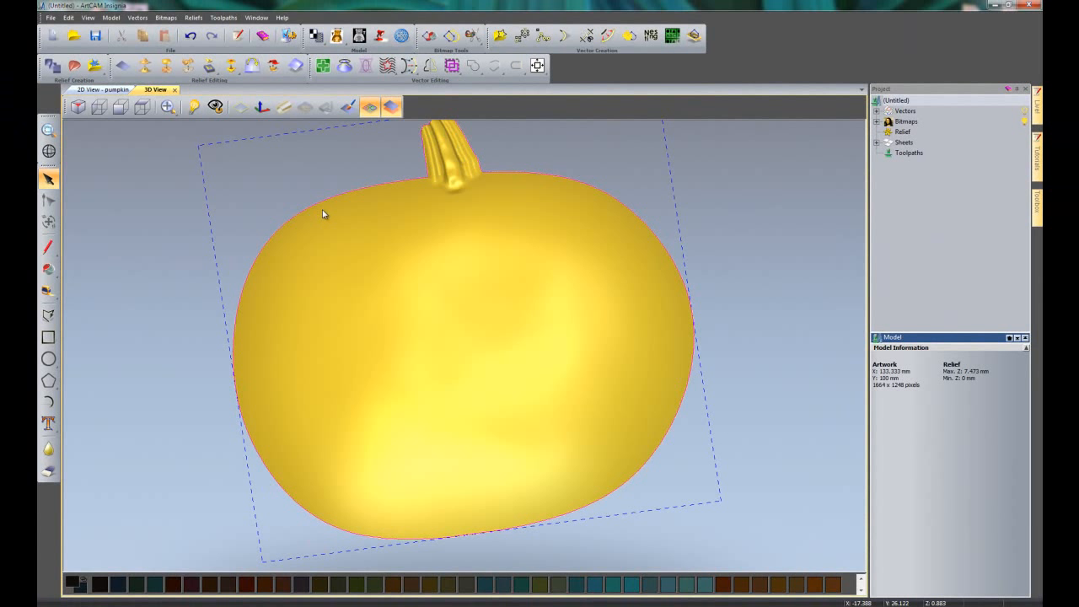
{"action": "left_click", "coordinate": [411, 304]}
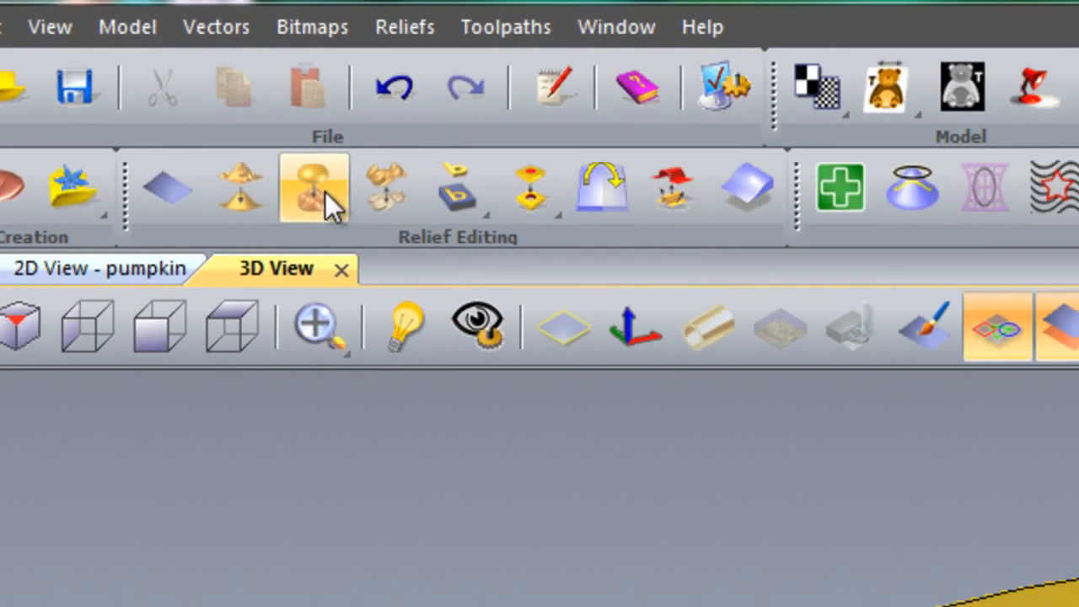
Start Texture Relief, limit it to the selected vector and select the pumpkin boundary
{"action": "left_click", "coordinate": [381, 271]}
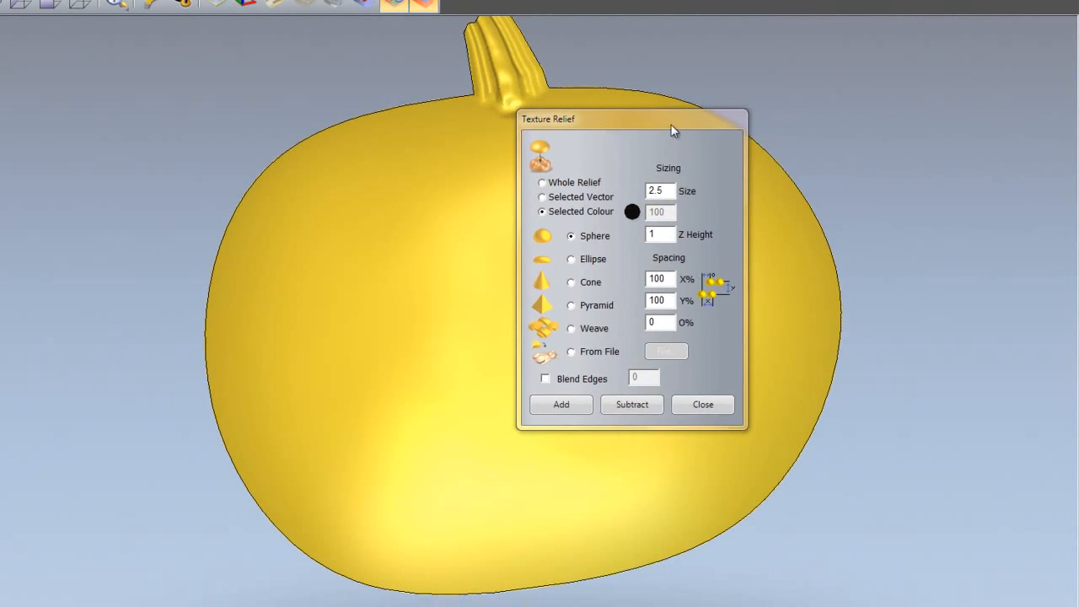
{"action": "left_click_drag", "start_coordinate": [673, 129], "coordinate": [878, 129]}
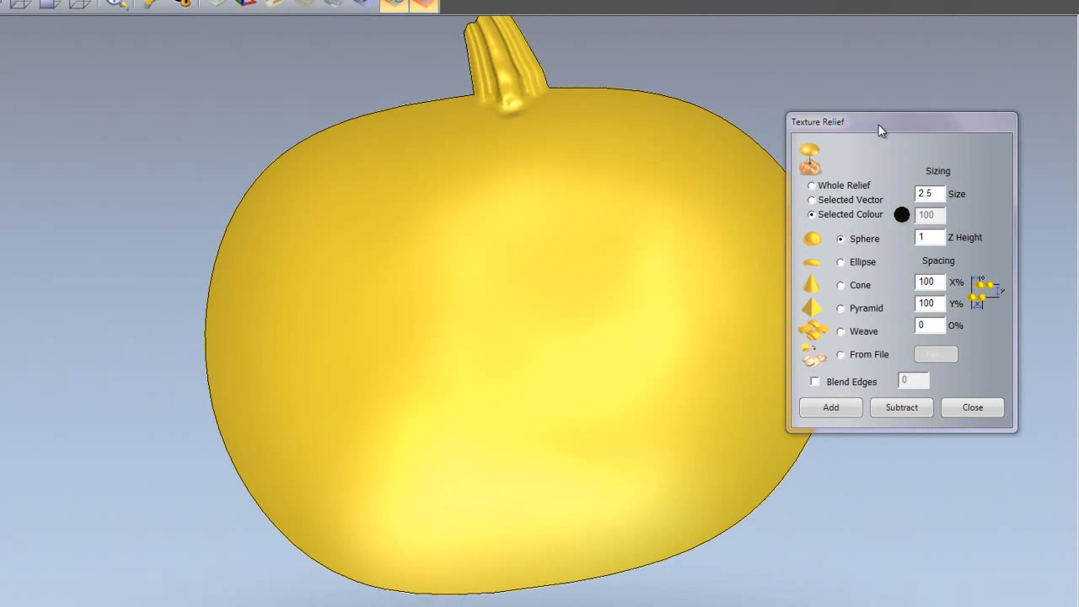
{"action": "left_click", "coordinate": [813, 200]}
{"action": "left_click", "coordinate": [643, 93]}
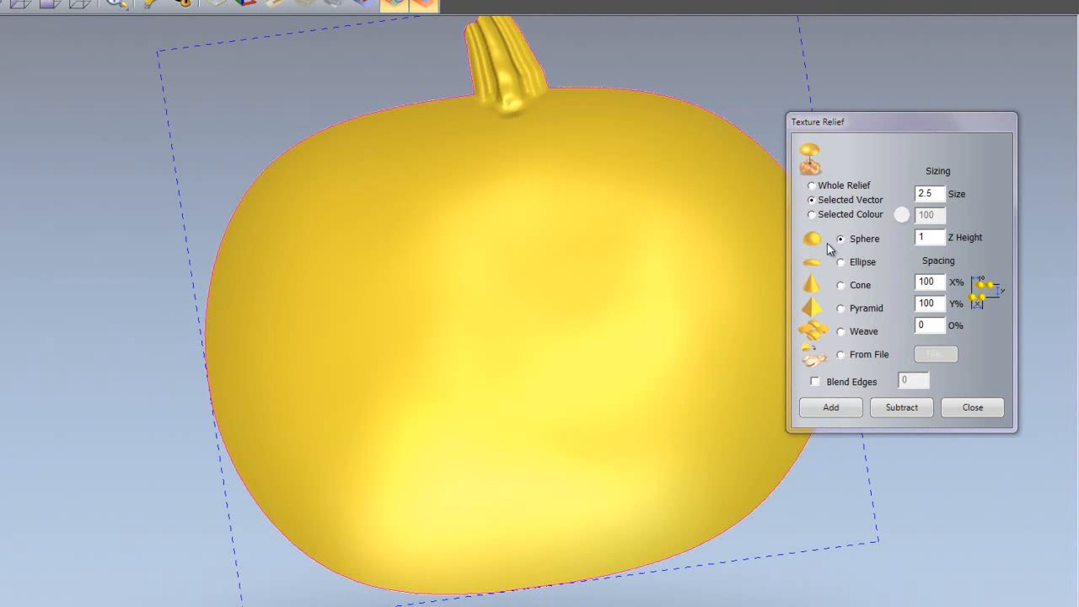
Try a sphere texture of size 10 inside the pumpkin boundary and undo it
{"action": "left_click_drag", "start_coordinate": [942, 195], "coordinate": [839, 194]}
{"action": "type", "text": "10"}
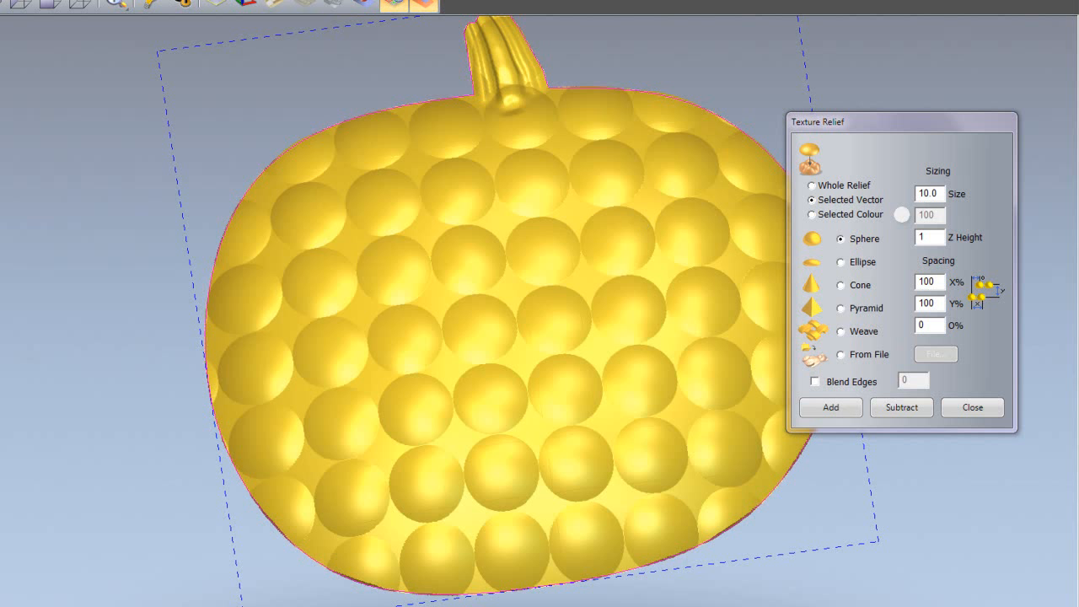
{"action": "key", "text": "ctrl+z"}
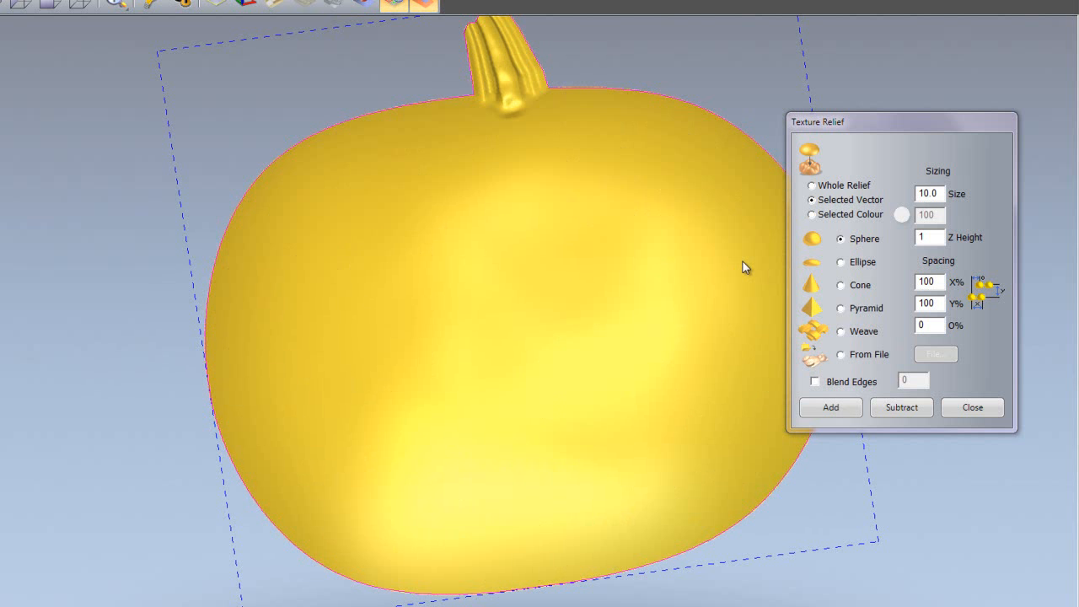
Reselect the pumpkin boundary vector and switch the texture type to From File
{"action": "left_click", "coordinate": [722, 74]}
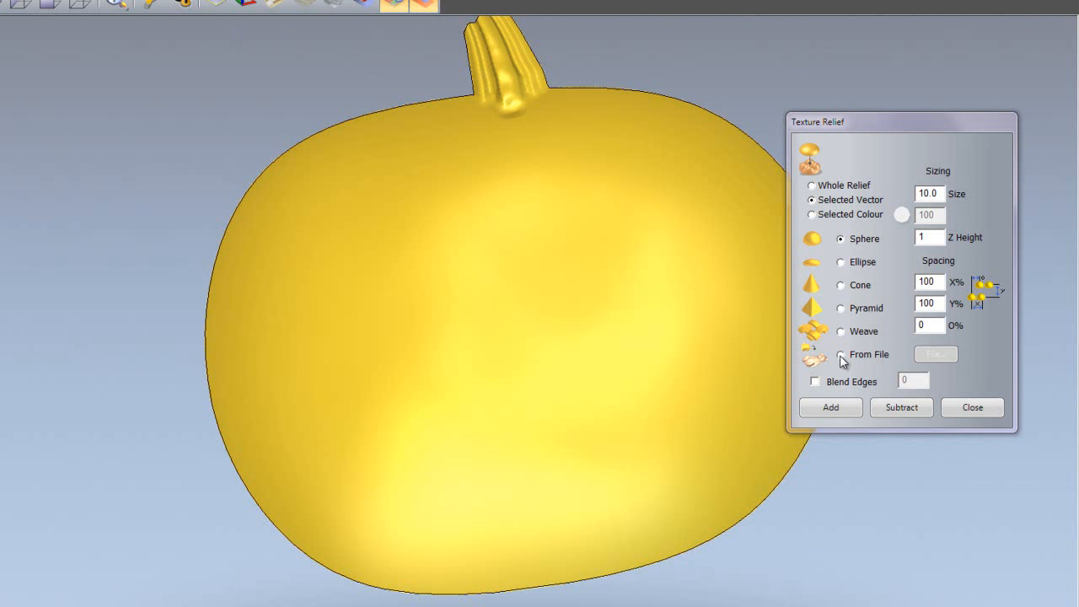
{"action": "left_click", "coordinate": [614, 88]}
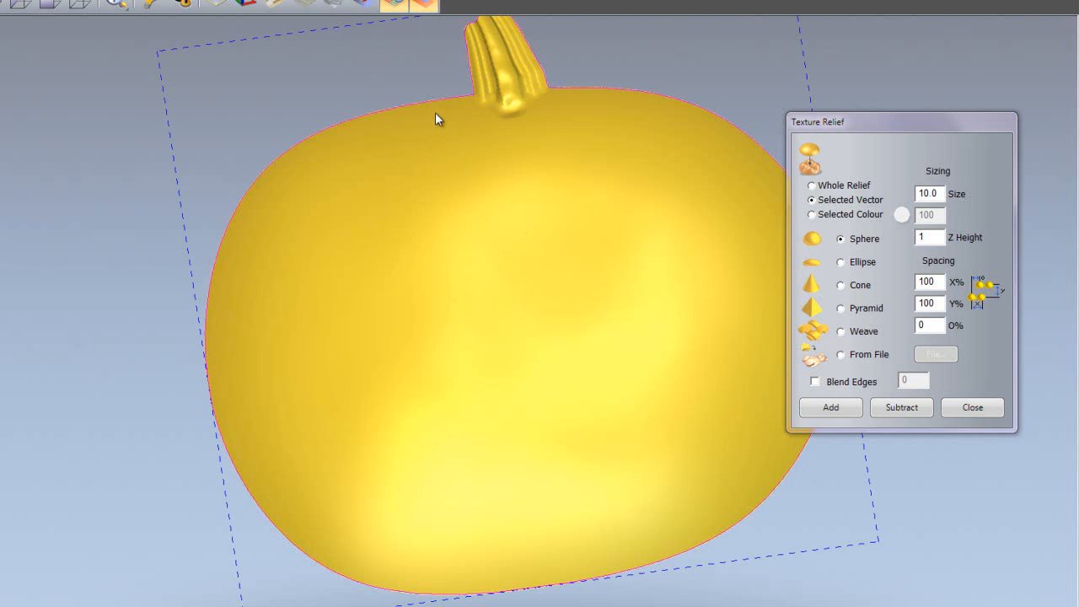
{"action": "left_click", "coordinate": [841, 356]}
Load cobblestone2.jpg from the floor folder of the Pictures library's textures folder as the relief texture
{"action": "left_click", "coordinate": [934, 354]}
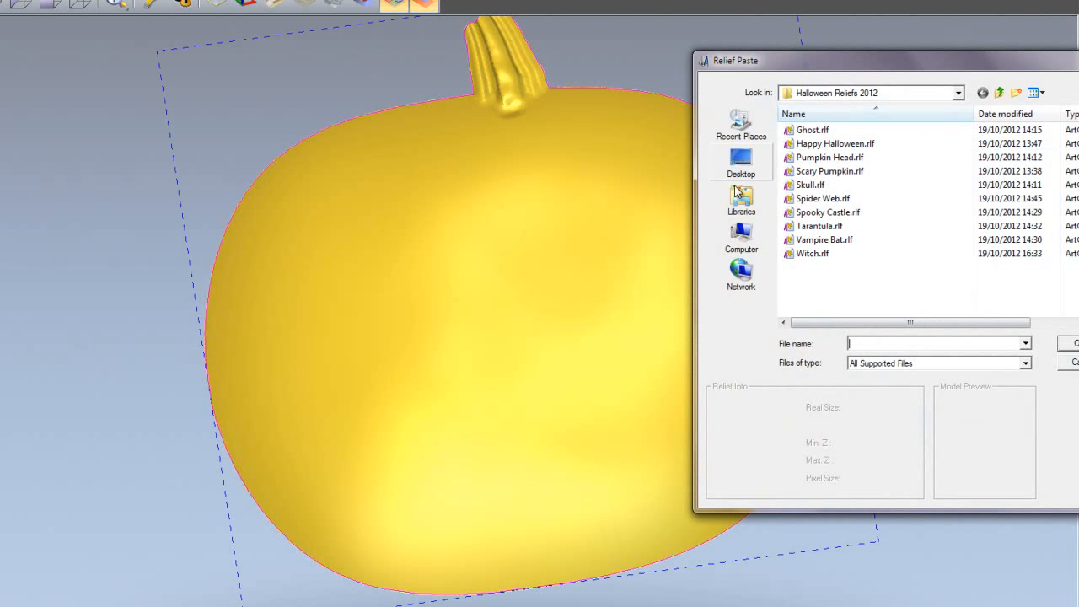
{"action": "left_click", "coordinate": [741, 201]}
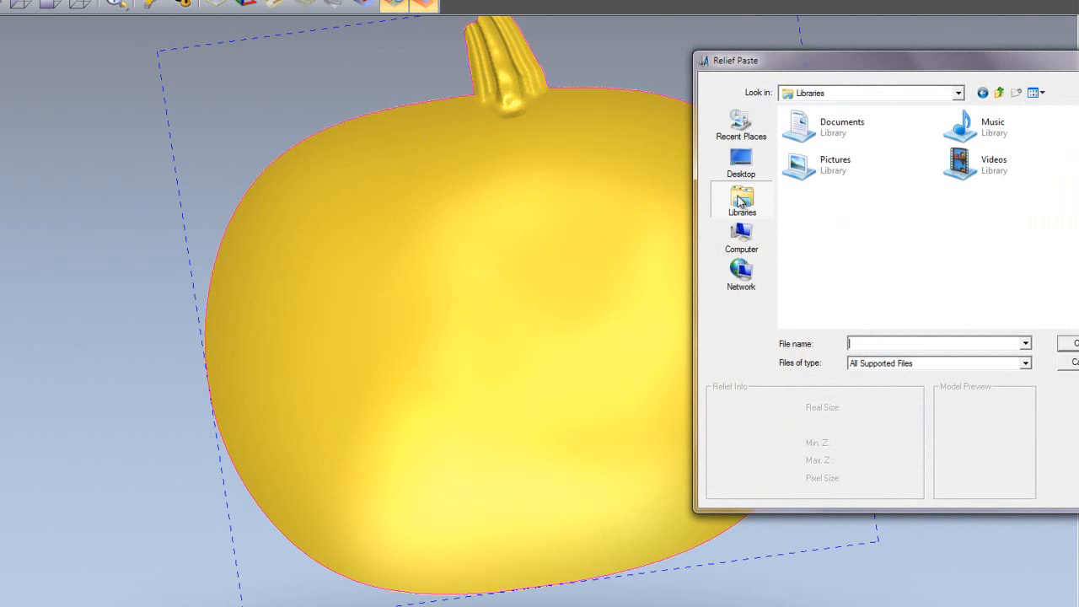
{"action": "double_click", "coordinate": [831, 166]}
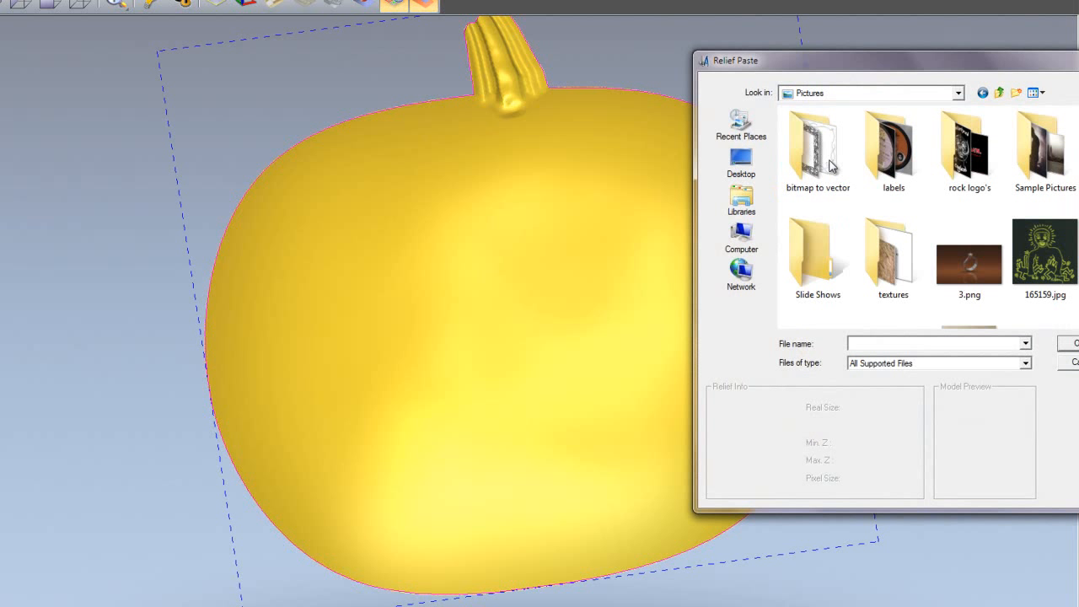
{"action": "double_click", "coordinate": [877, 248]}
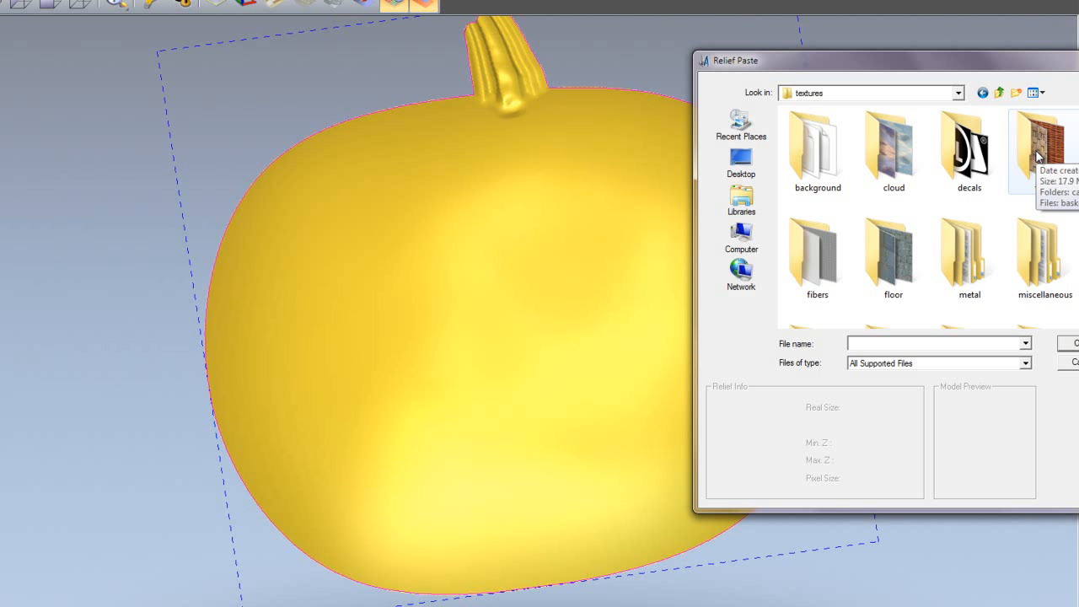
{"action": "double_click", "coordinate": [865, 255]}
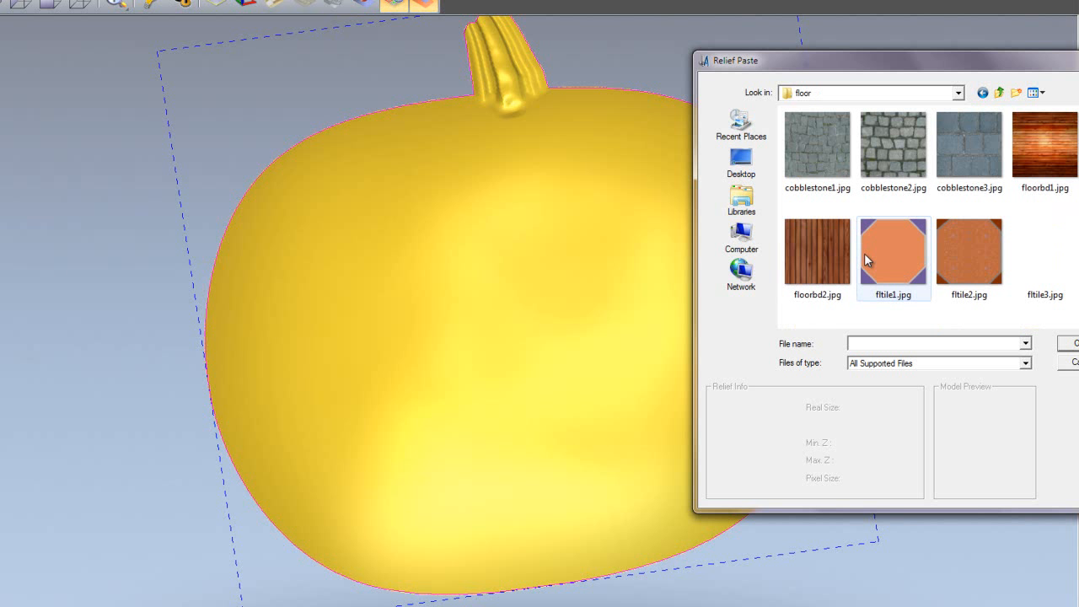
{"action": "left_click", "coordinate": [877, 151]}
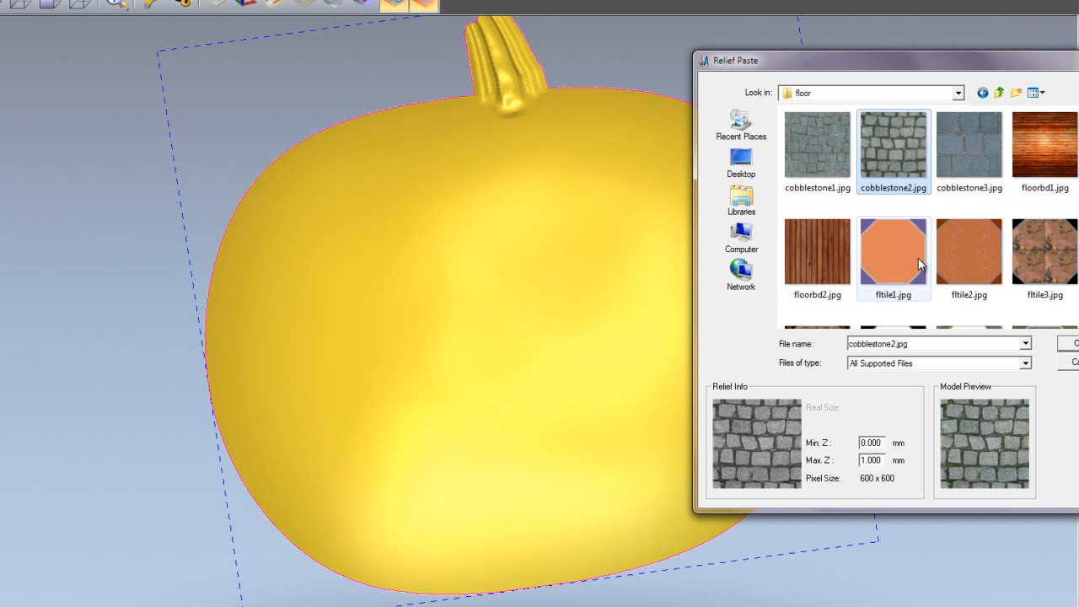
{"action": "left_click", "coordinate": [1069, 344]}
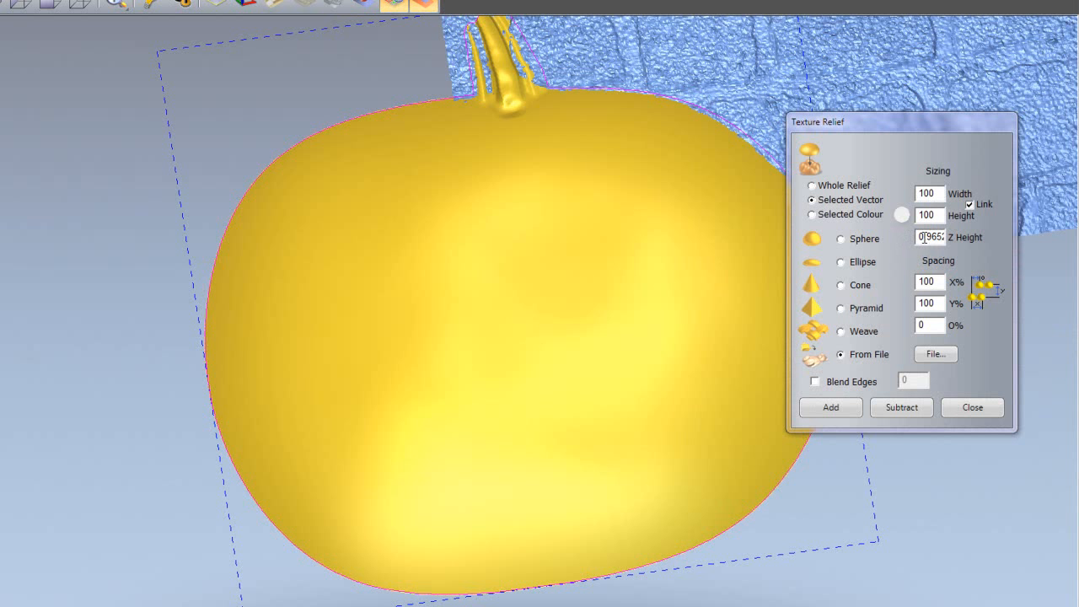
Try adding the cobblestone texture inside the pumpkin boundary with Z height 0.5 and linked width 50, inspect it and undo it
{"action": "left_click_drag", "start_coordinate": [919, 237], "coordinate": [957, 236]}
{"action": "type", "text": "0.5"}
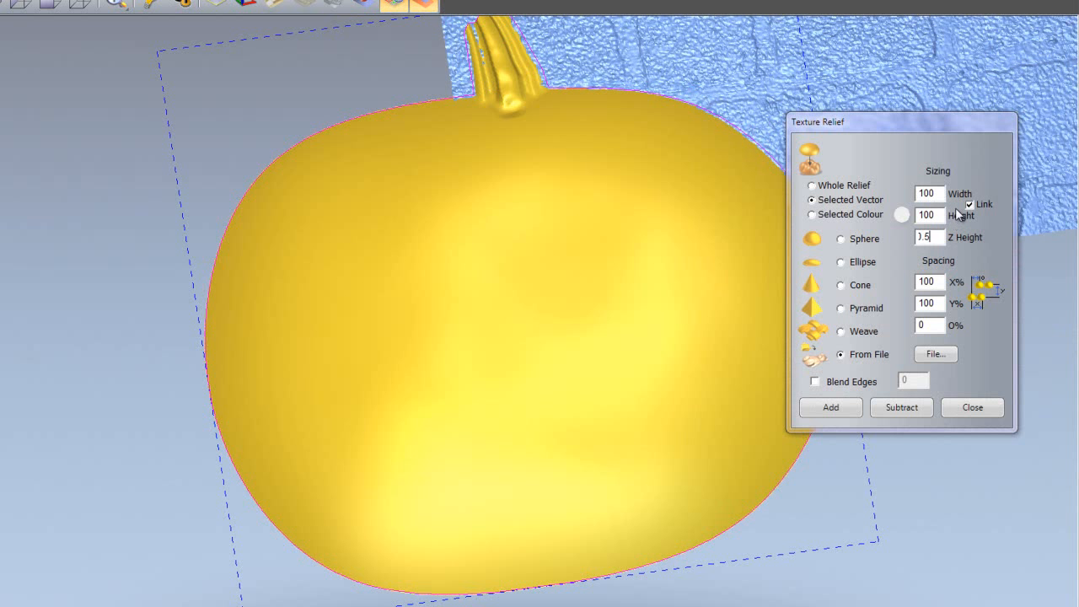
{"action": "left_click_drag", "start_coordinate": [943, 193], "coordinate": [887, 191]}
{"action": "type", "text": "50"}
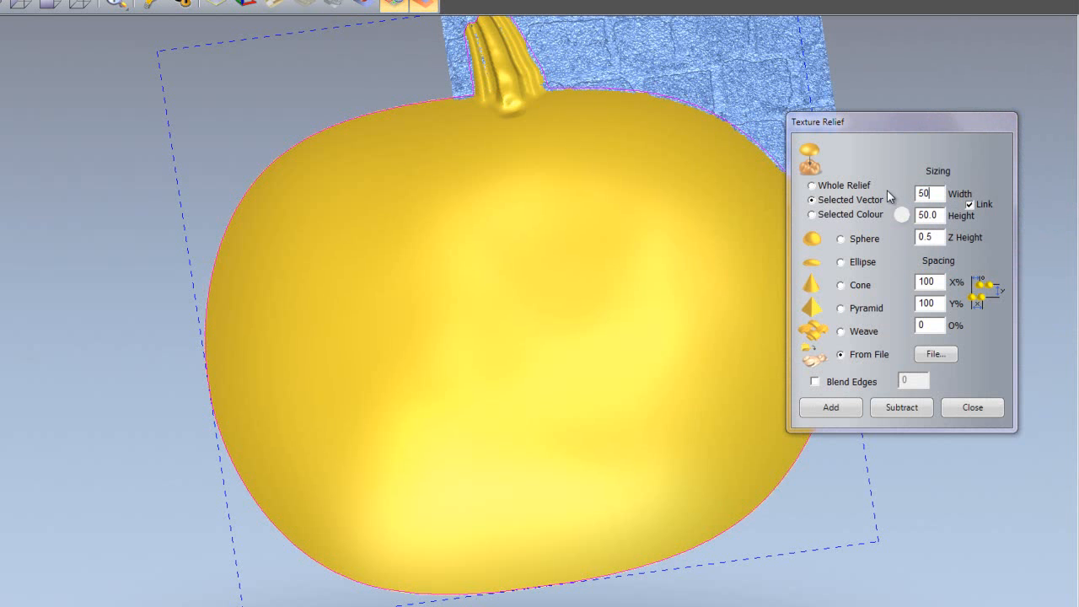
{"action": "left_click", "coordinate": [842, 413]}
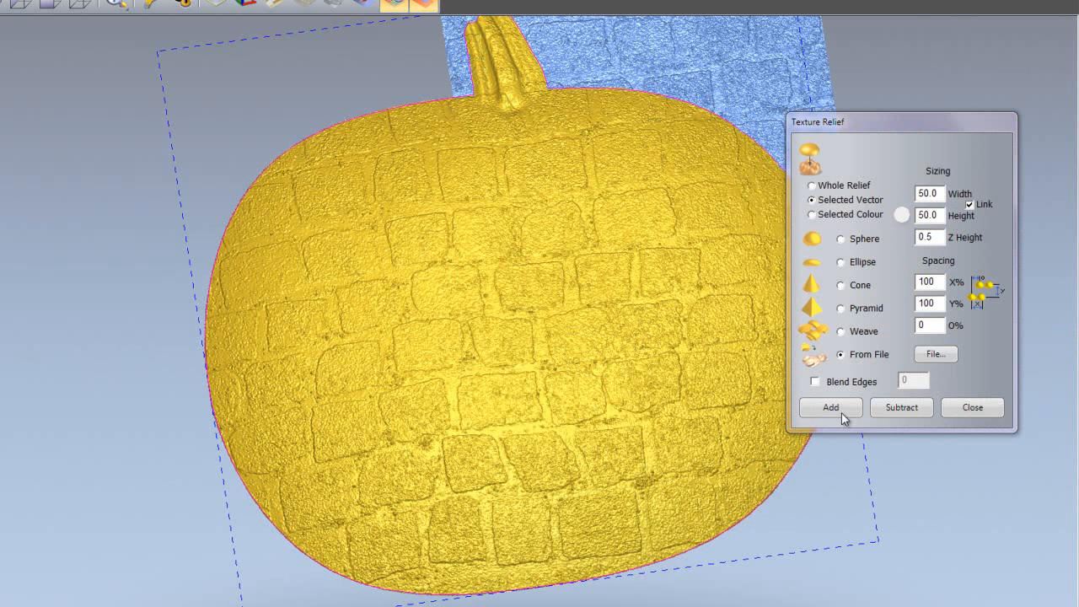
{"action": "left_click_drag", "start_coordinate": [912, 121], "coordinate": [972, 133]}
{"action": "left_click_drag", "start_coordinate": [509, 364], "coordinate": [499, 248]}
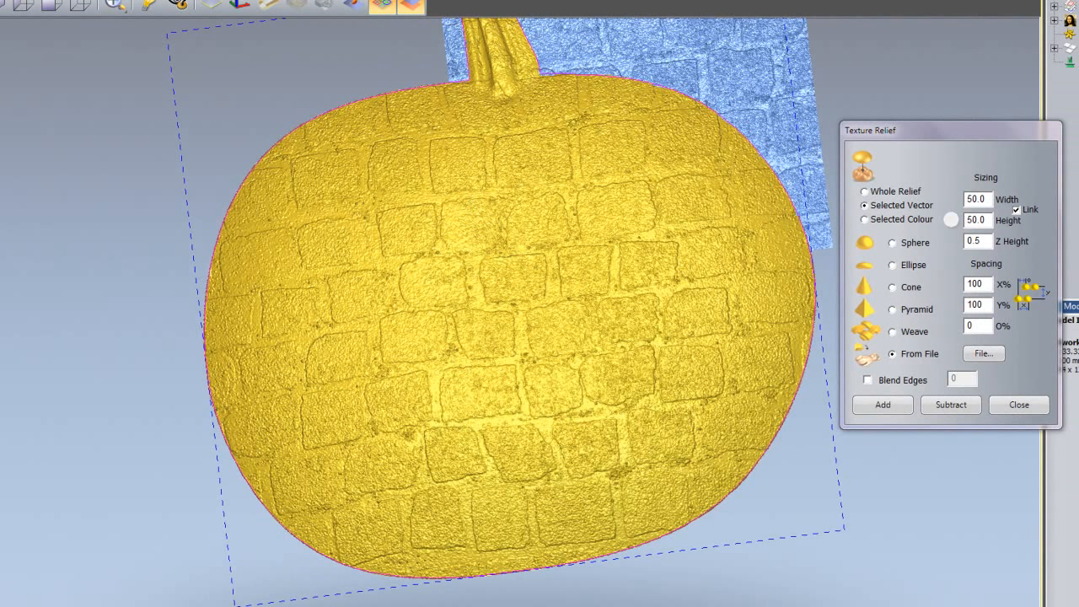
{"action": "key", "text": "ctrl+z"}
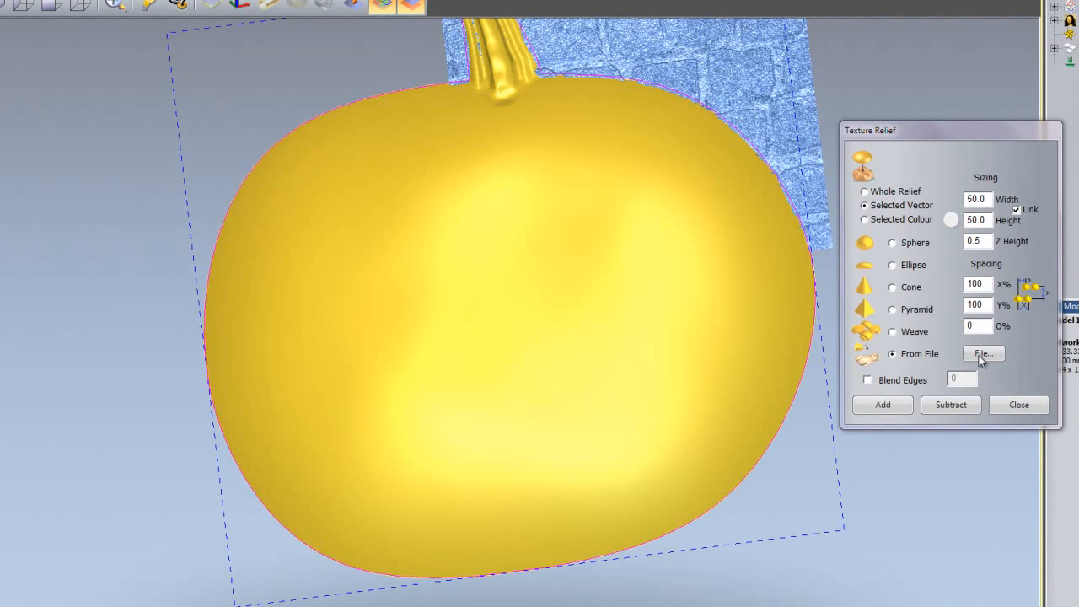
Apply the texture to the whole relief, deselect the boundary and load pumpkin.jpg from the Desktop as the texture file
{"action": "left_click", "coordinate": [866, 194]}
{"action": "left_click", "coordinate": [674, 260]}
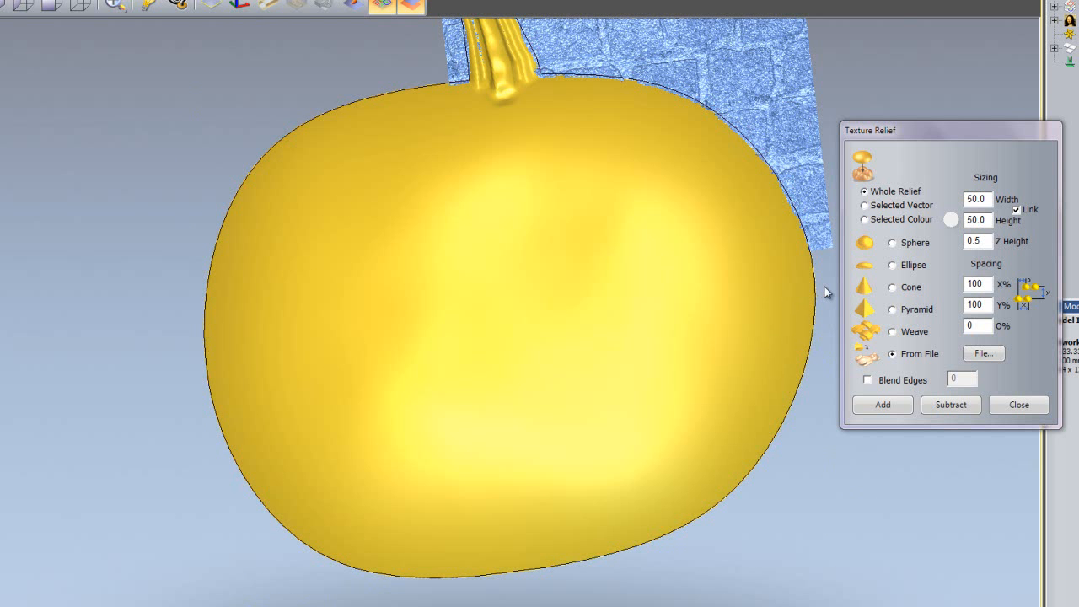
{"action": "left_click", "coordinate": [980, 356]}
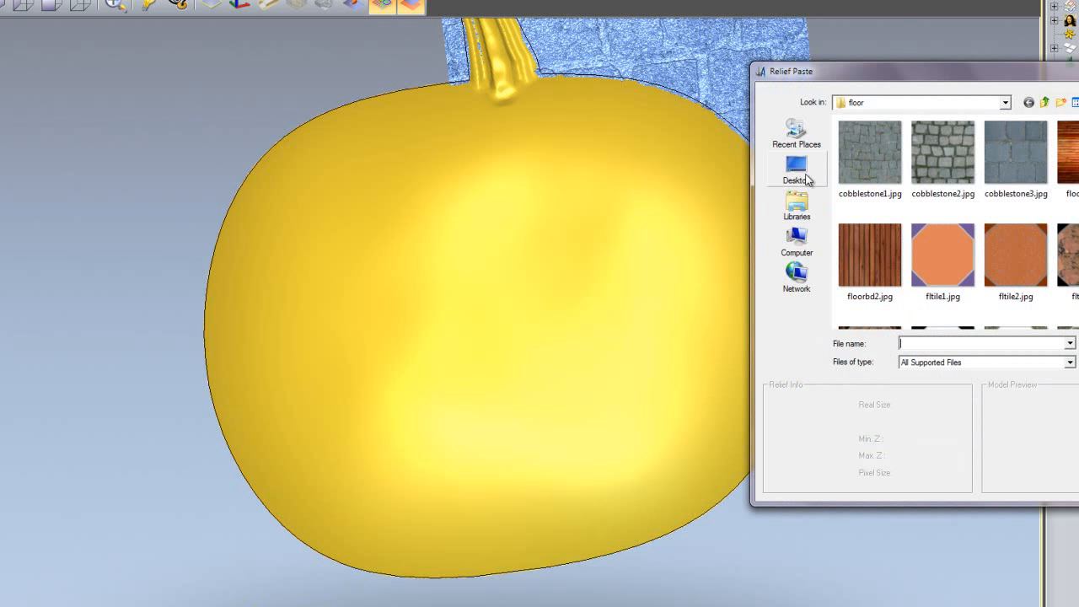
{"action": "left_click", "coordinate": [798, 171]}
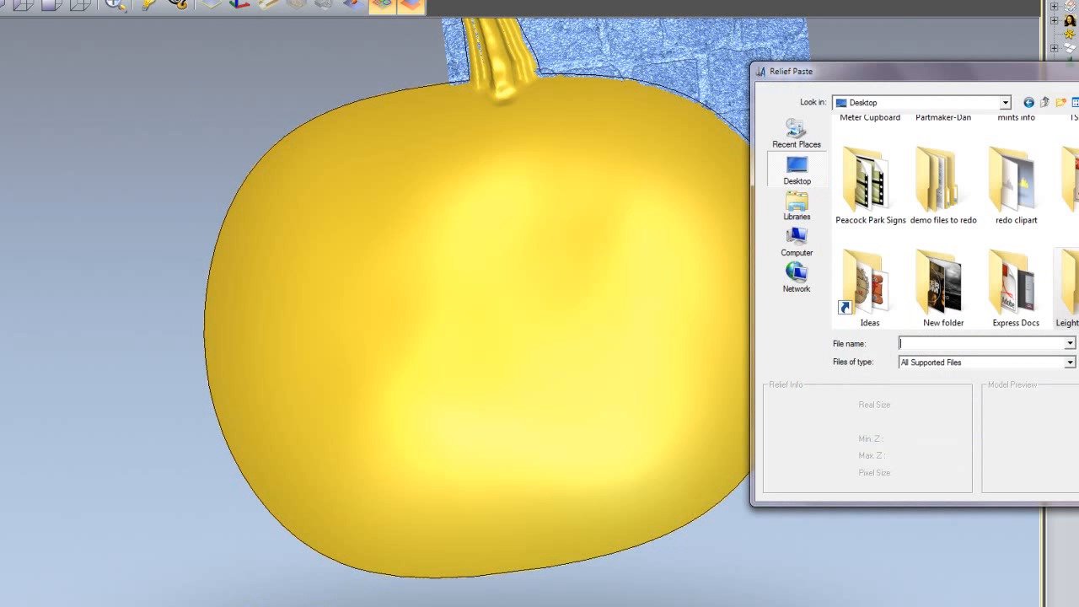
{"action": "scroll", "coordinate": [953, 222], "scroll_direction": "down", "scroll_amount": 2}
{"action": "scroll", "coordinate": [953, 223], "scroll_direction": "up", "scroll_amount": 5}
{"action": "scroll", "coordinate": [953, 222], "scroll_direction": "up", "scroll_amount": 3}
{"action": "left_click", "coordinate": [944, 191]}
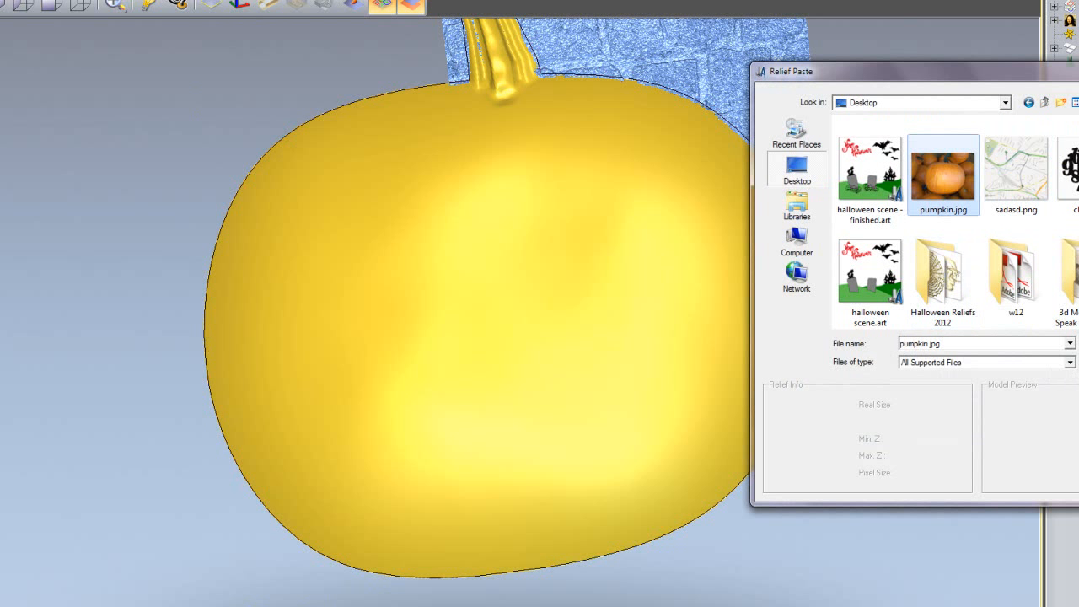
{"action": "key", "text": "Return"}
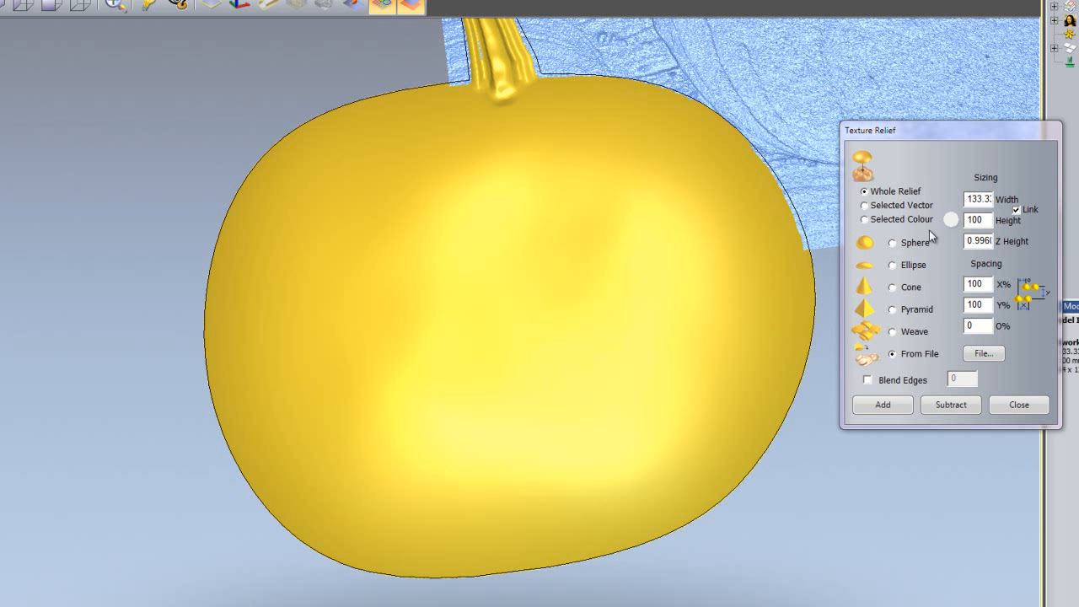
Set the pumpkin photo texture's Z height to 1.5, add it to the relief and close Texture Relief
{"action": "left_click_drag", "start_coordinate": [967, 243], "coordinate": [1075, 245]}
{"action": "type", "text": "1.5"}
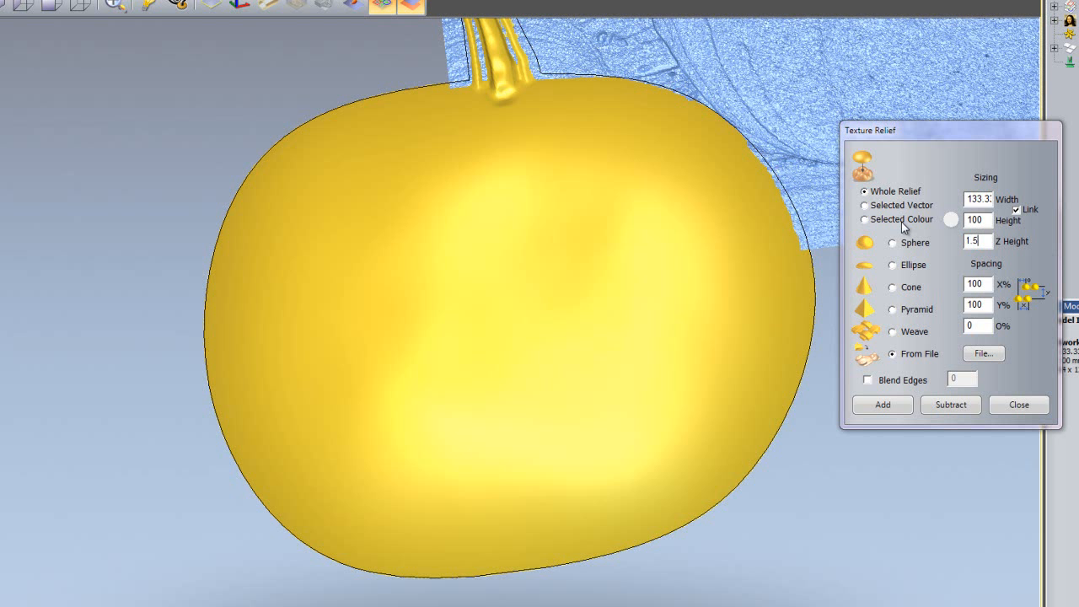
{"action": "left_click", "coordinate": [882, 405]}
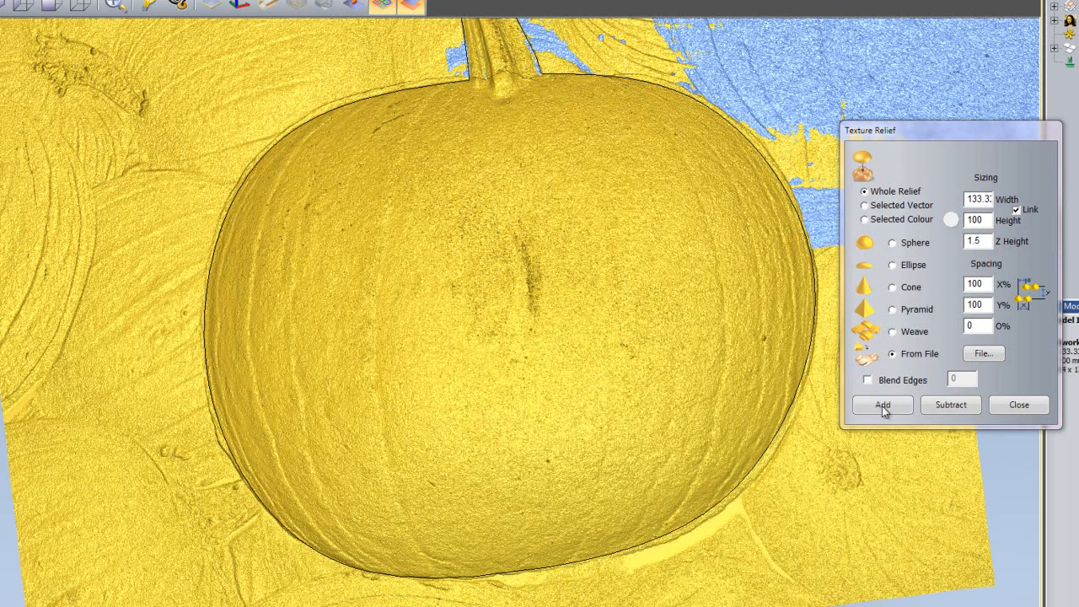
{"action": "left_click", "coordinate": [1018, 406]}
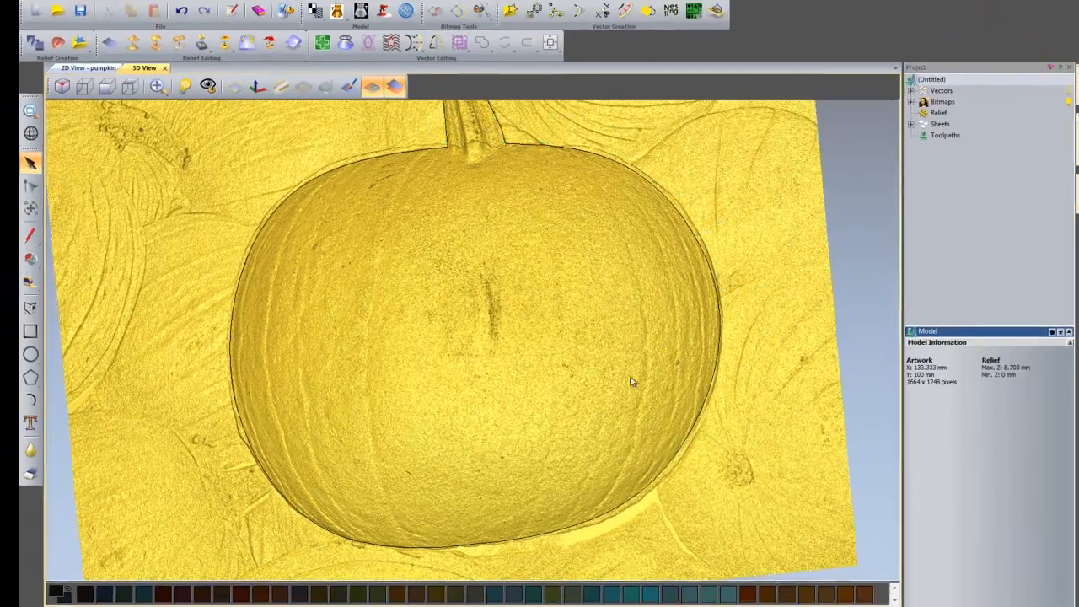
Examine the textured relief in the 3D view, showing the photo's colours on it and hiding them again
{"action": "left_click_drag", "start_coordinate": [595, 385], "coordinate": [647, 367]}
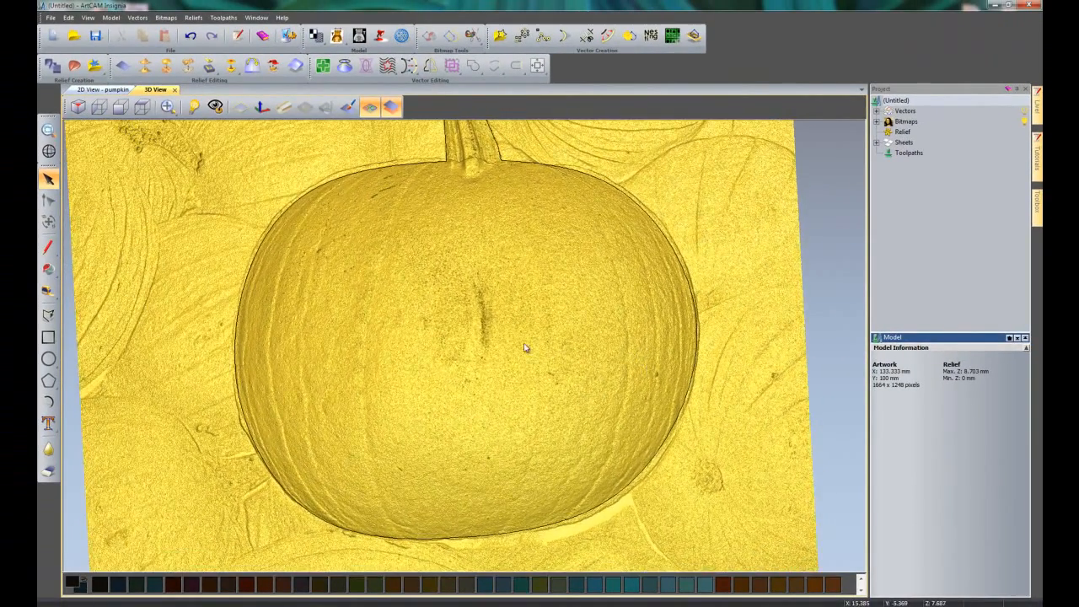
{"action": "scroll", "coordinate": [525, 347], "scroll_direction": "down", "scroll_amount": 2}
{"action": "scroll", "coordinate": [480, 309], "scroll_direction": "up", "scroll_amount": 1}
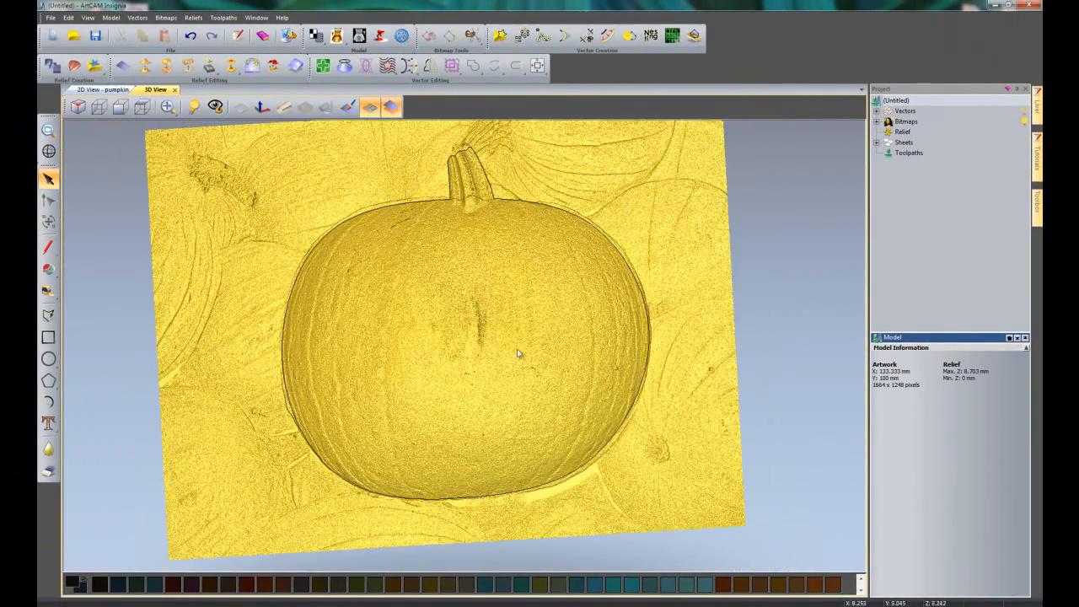
{"action": "scroll", "coordinate": [518, 341], "scroll_direction": "up", "scroll_amount": 1}
{"action": "middle_click_drag", "start_coordinate": [519, 339], "coordinate": [519, 325]}
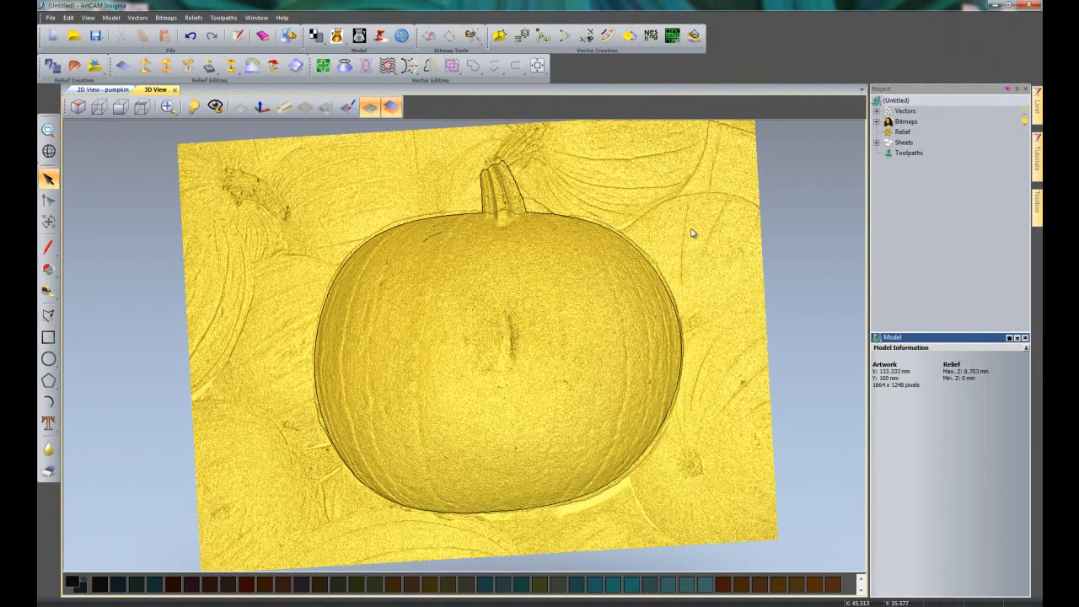
{"action": "left_click", "coordinate": [348, 106]}
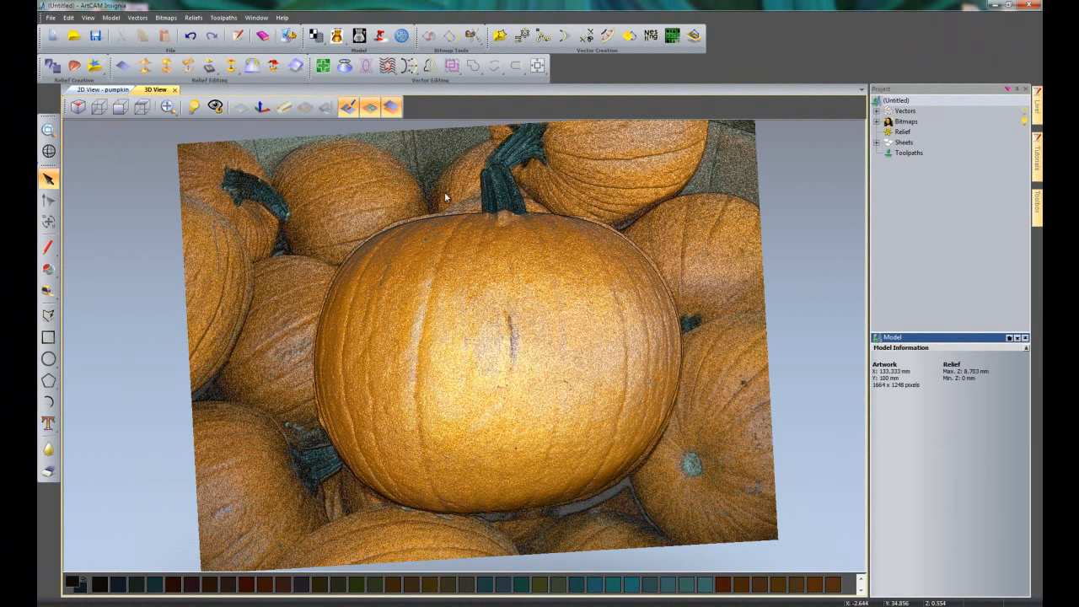
{"action": "left_click", "coordinate": [348, 106]}
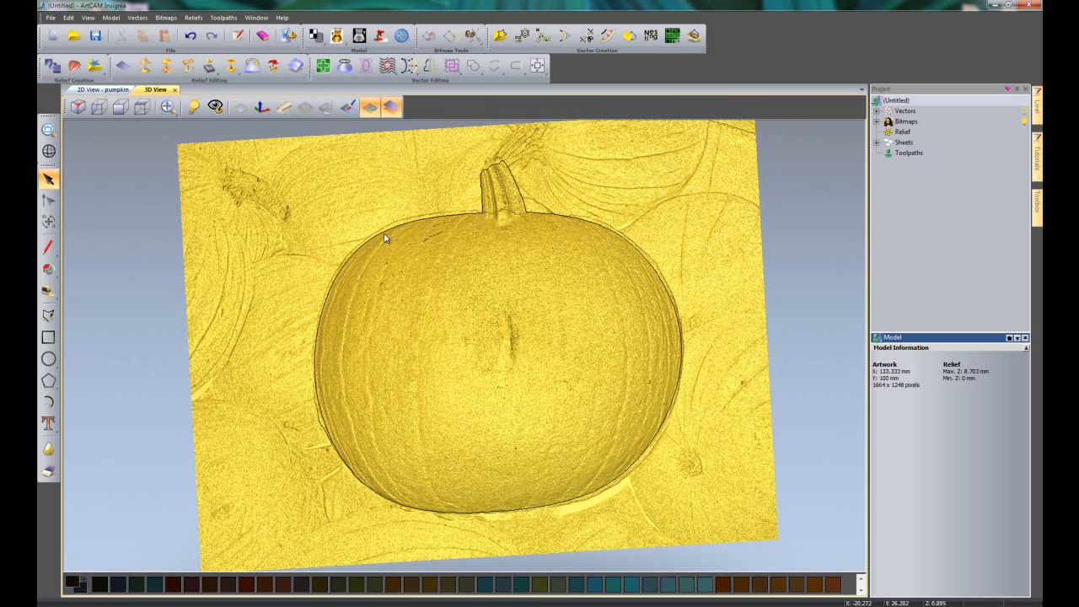
Zero the relief outside the pumpkin boundary with the Shape Editor, close it and deselect the boundary
{"action": "left_click", "coordinate": [53, 65]}
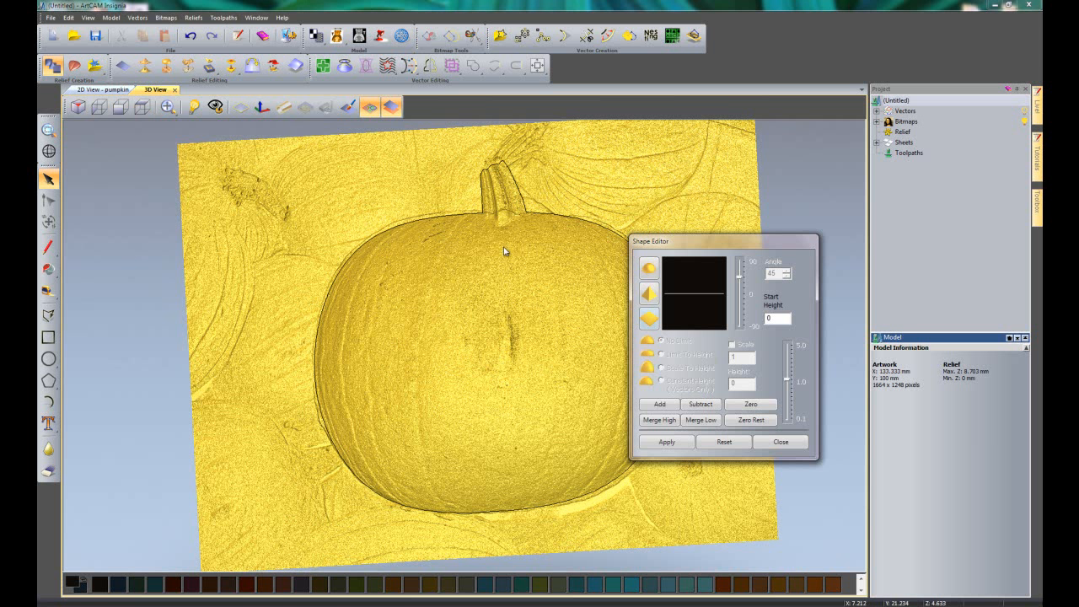
{"action": "left_click", "coordinate": [375, 236]}
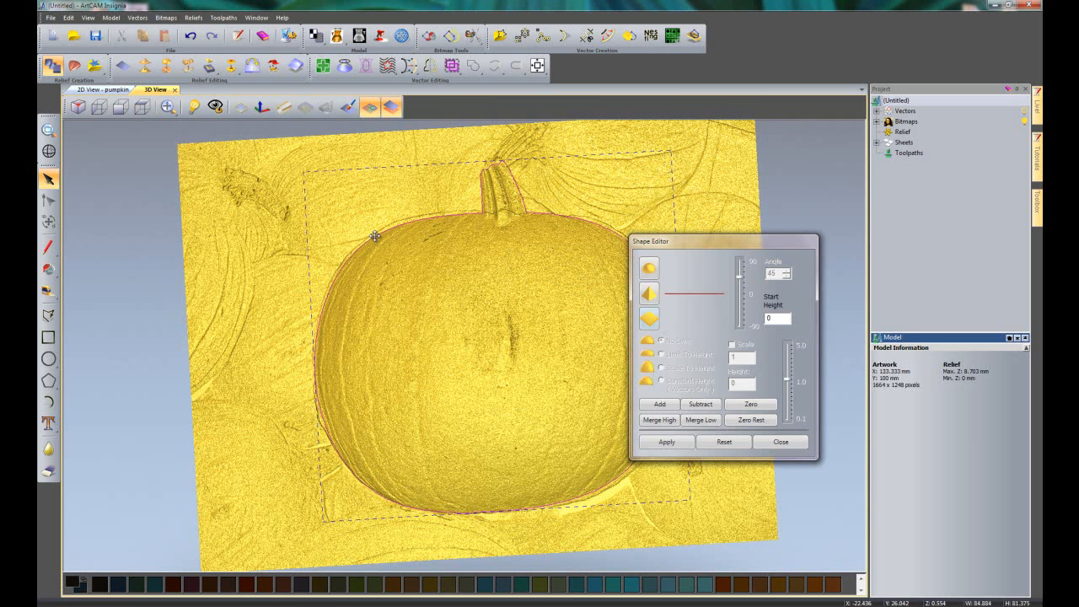
{"action": "left_click", "coordinate": [751, 420]}
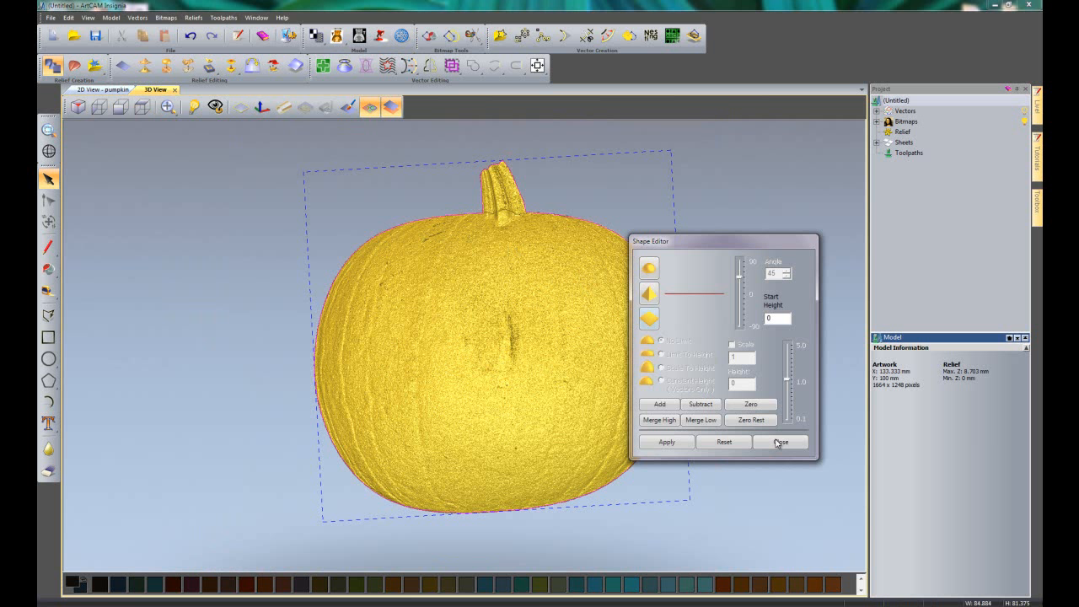
{"action": "left_click", "coordinate": [780, 443]}
{"action": "left_click", "coordinate": [572, 364]}
Smooth the whole pumpkin relief with 3 smoothing passes
{"action": "scroll", "coordinate": [581, 340], "scroll_direction": "up", "scroll_amount": 4}
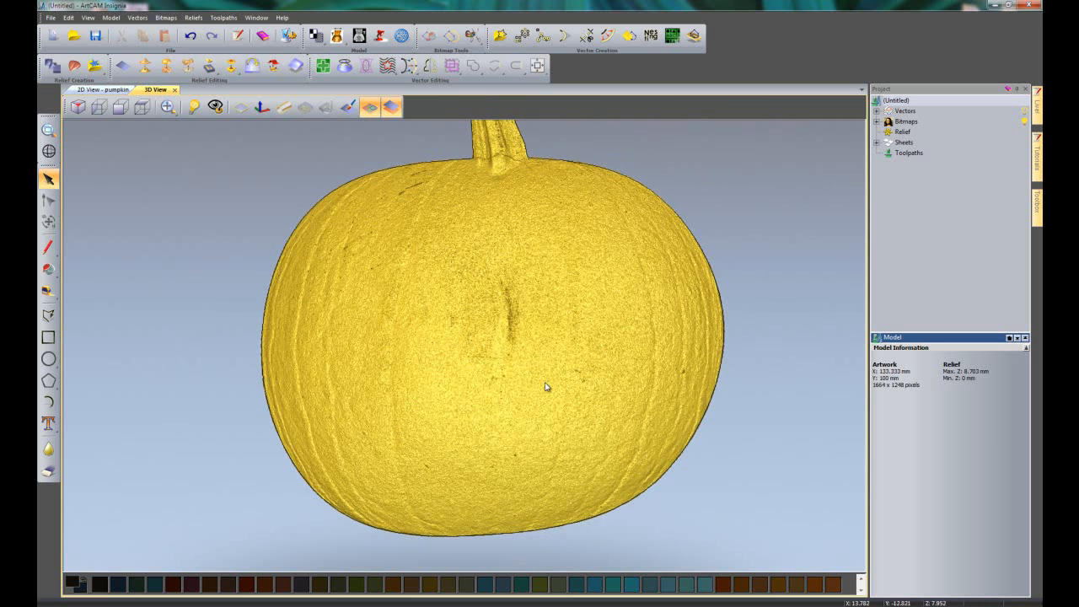
{"action": "middle_click_drag", "start_coordinate": [546, 386], "coordinate": [547, 396]}
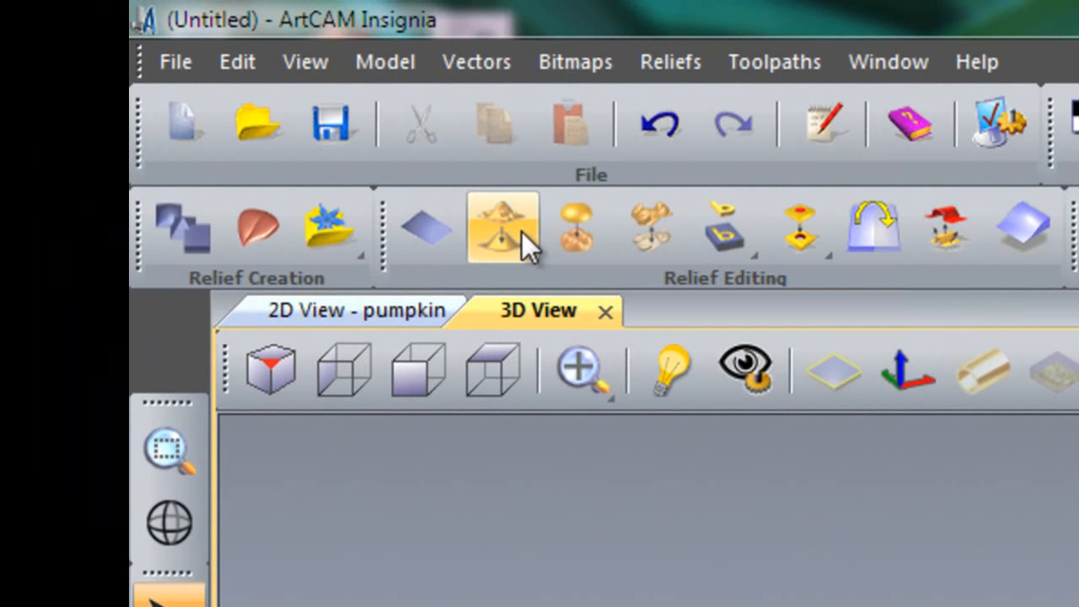
{"action": "left_click", "coordinate": [522, 232]}
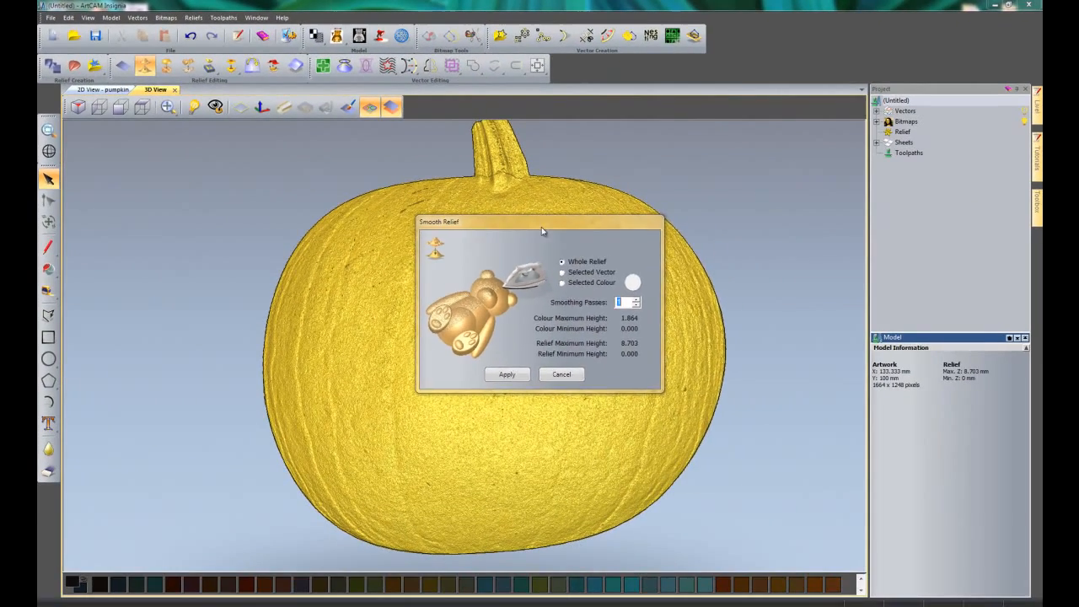
{"action": "left_click_drag", "start_coordinate": [541, 227], "coordinate": [724, 293]}
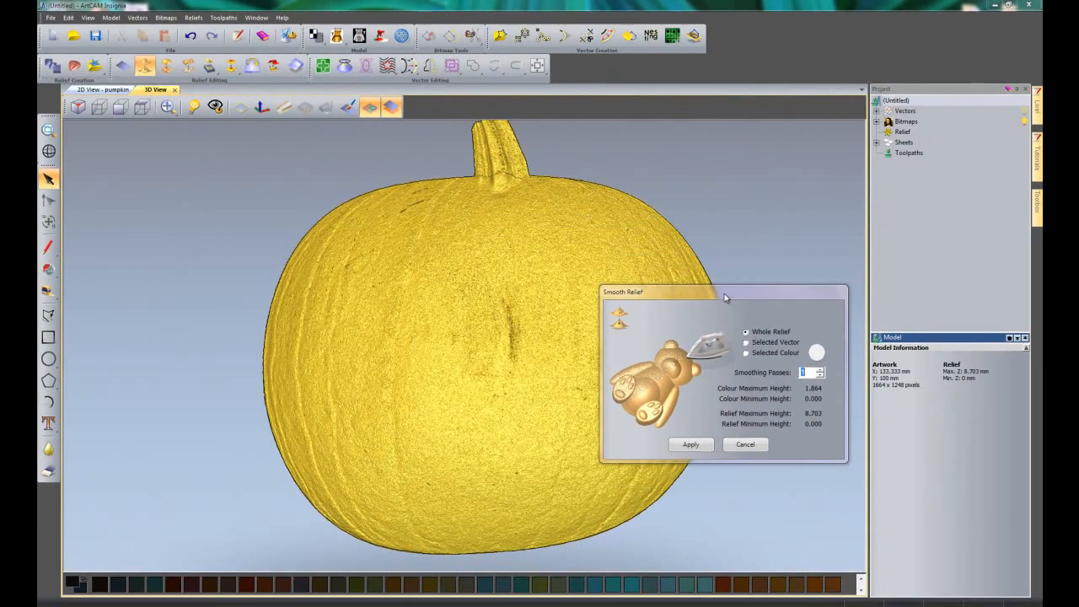
{"action": "left_click", "coordinate": [819, 371]}
{"action": "left_click", "coordinate": [697, 445]}
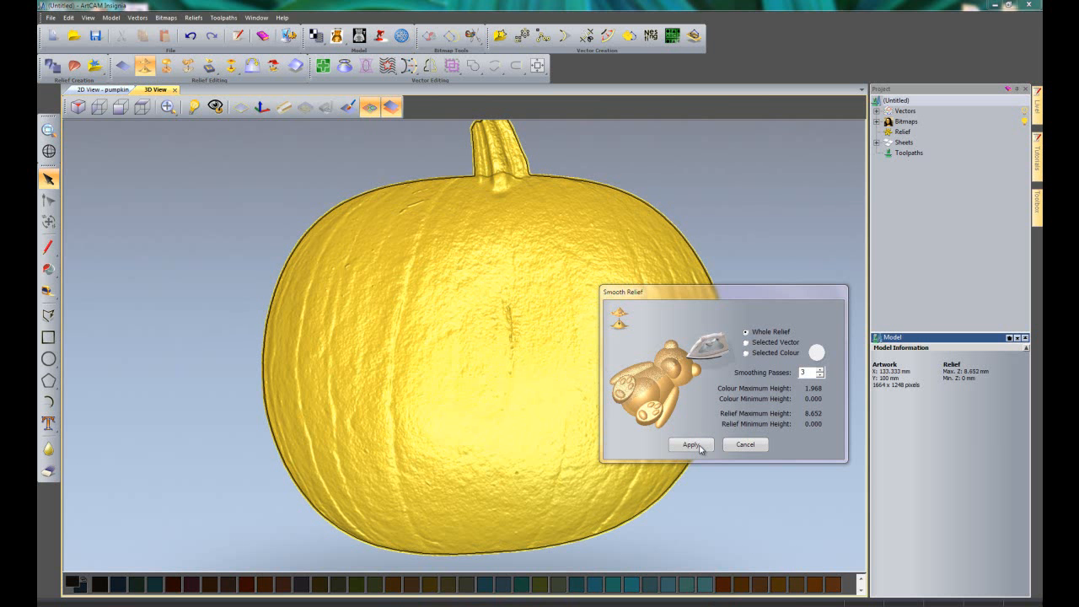
Close Smooth Relief and save the smoothed, uncarved pumpkin relief to the Halloween relief clipart library
{"action": "left_click", "coordinate": [745, 446]}
{"action": "mouse_move", "coordinate": [542, 429]}
{"action": "left_mouse_down"}
{"action": "mouse_move", "coordinate": [644, 286]}
{"action": "mouse_move", "coordinate": [639, 265]}
{"action": "mouse_move", "coordinate": [621, 393]}
{"action": "mouse_move", "coordinate": [556, 450]}
{"action": "mouse_move", "coordinate": [544, 443]}
{"action": "left_mouse_up"}
{"action": "scroll", "coordinate": [705, 277], "scroll_direction": "down", "scroll_amount": 2}
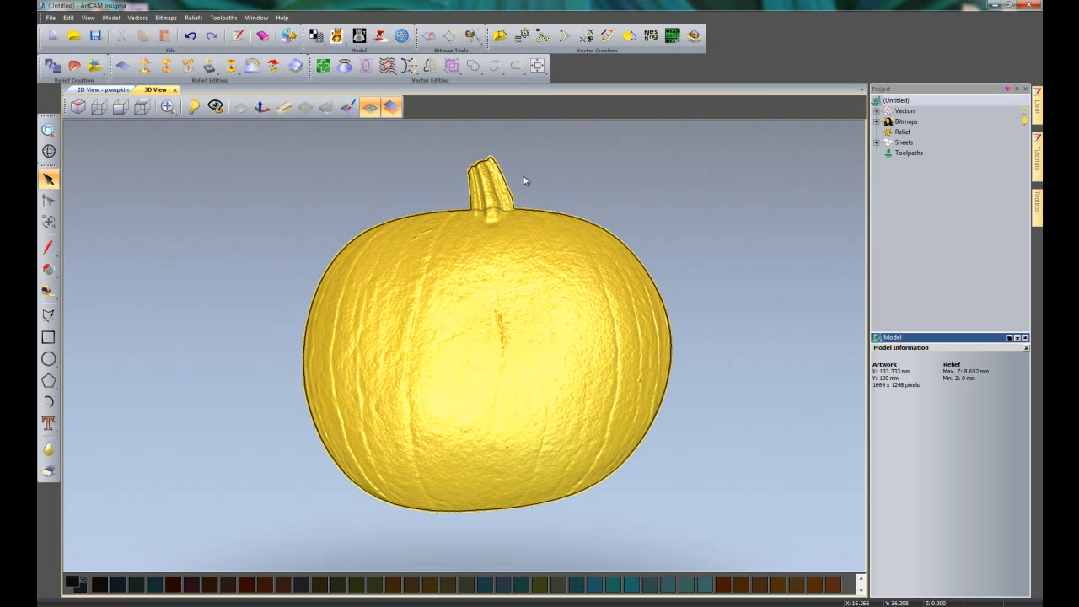
{"action": "left_click", "coordinate": [97, 67]}
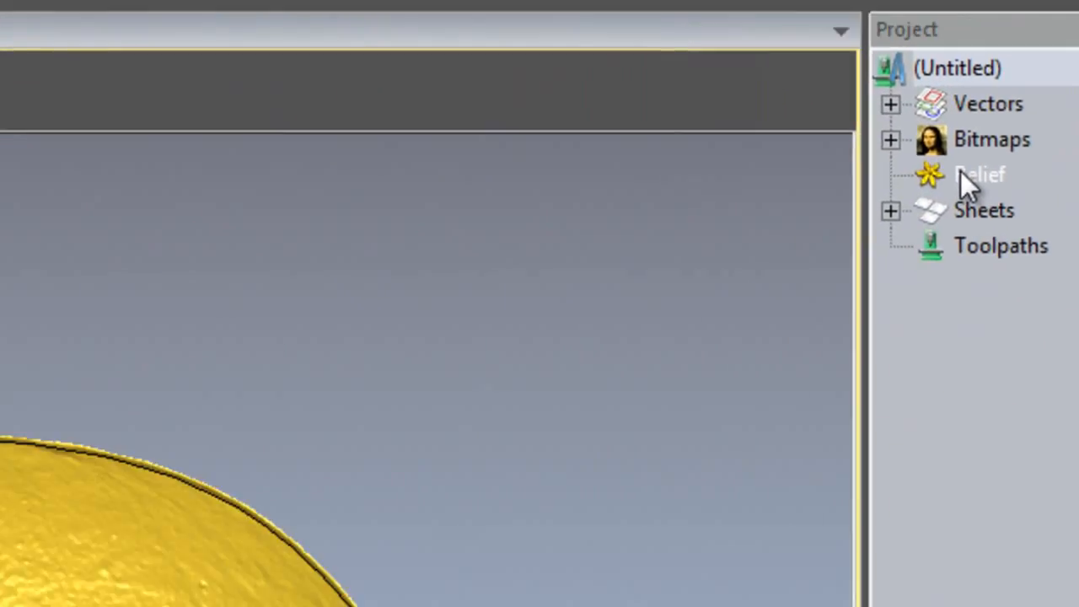
{"action": "left_click_drag", "start_coordinate": [495, 237], "coordinate": [409, 418]}
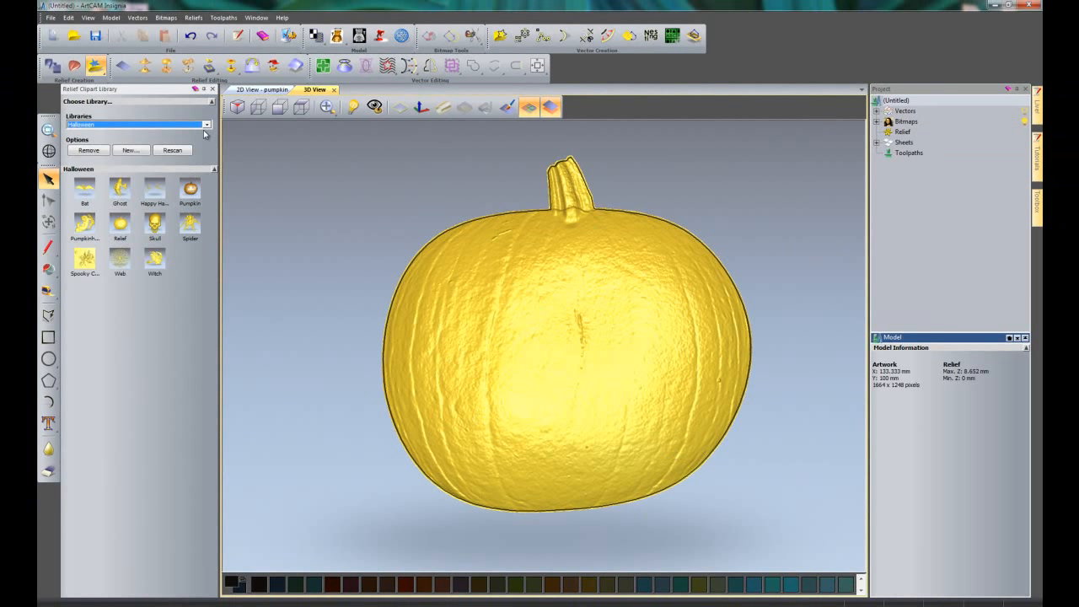
{"action": "left_click", "coordinate": [213, 88]}
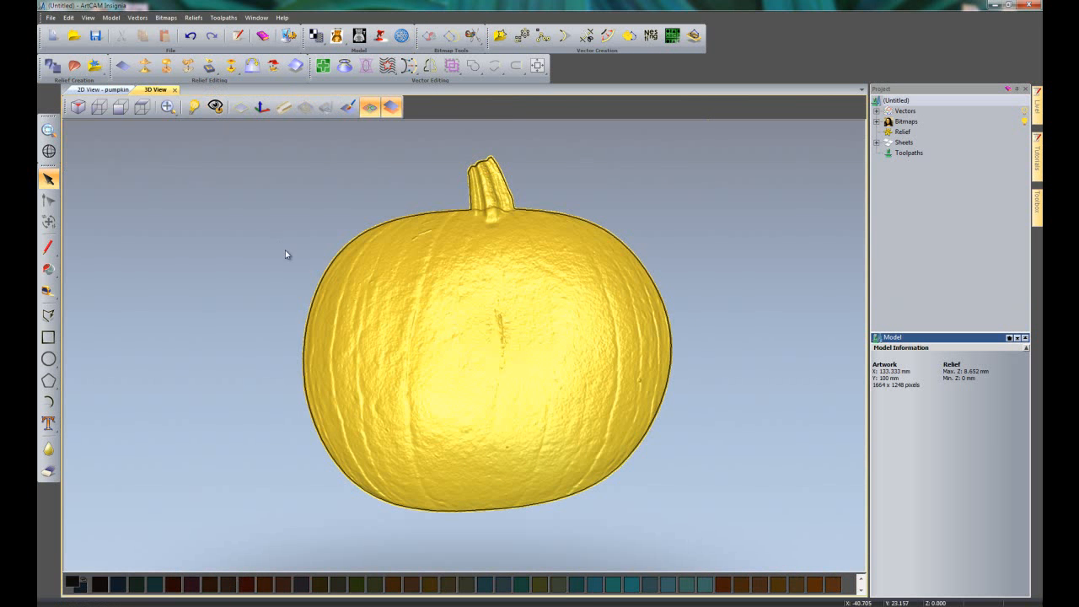
With smooth polylines turned off, draw a closed triangular left eye about 18 mm wide and 19 mm high on the pumpkin
{"action": "left_click", "coordinate": [48, 315]}
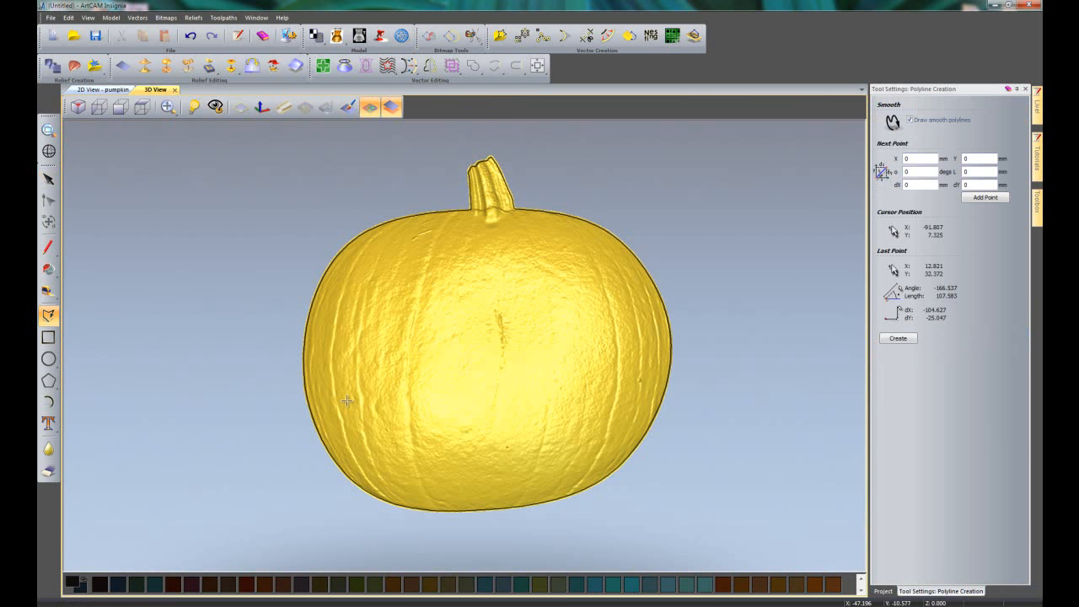
{"action": "left_click", "coordinate": [911, 121]}
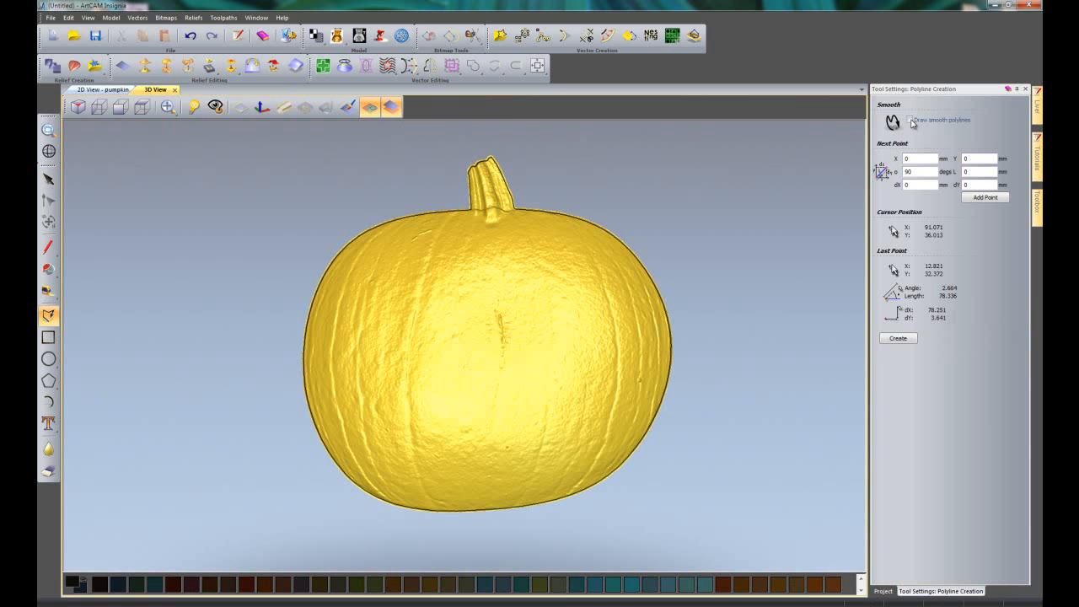
{"action": "left_click", "coordinate": [378, 349]}
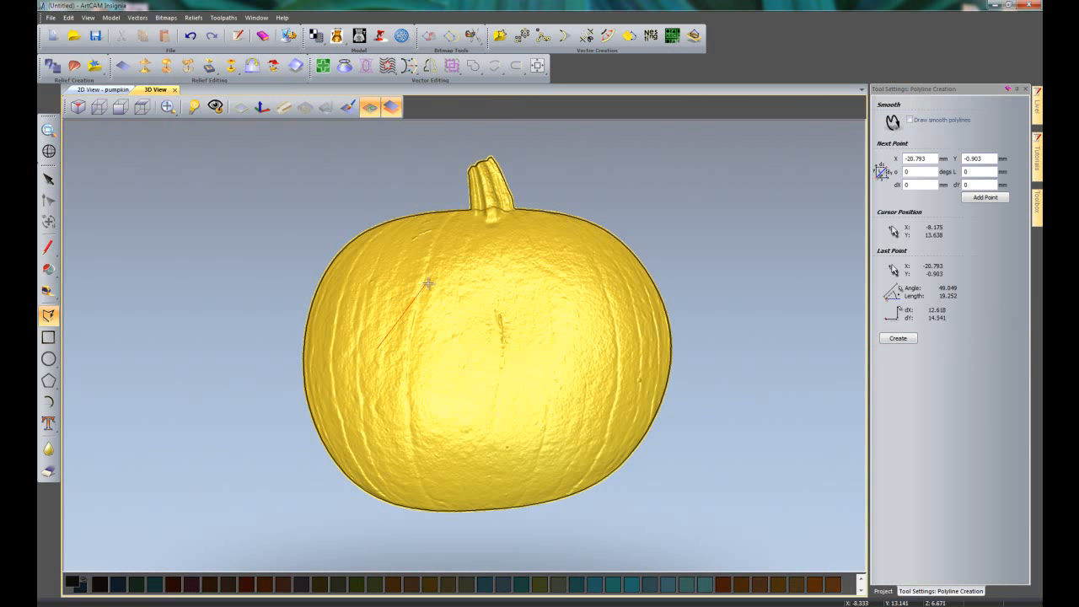
{"action": "left_click", "coordinate": [429, 279]}
{"action": "left_click", "coordinate": [455, 357]}
{"action": "left_click", "coordinate": [379, 349]}
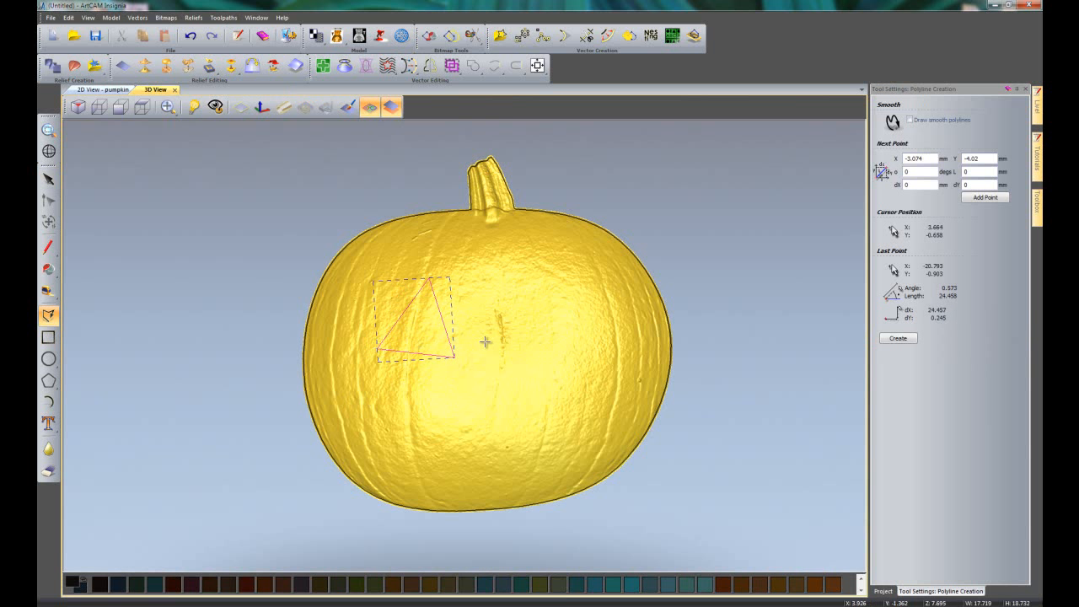
Draw a matching closed triangular right eye about 16 mm wide and 19 mm high
{"action": "left_click", "coordinate": [533, 271]}
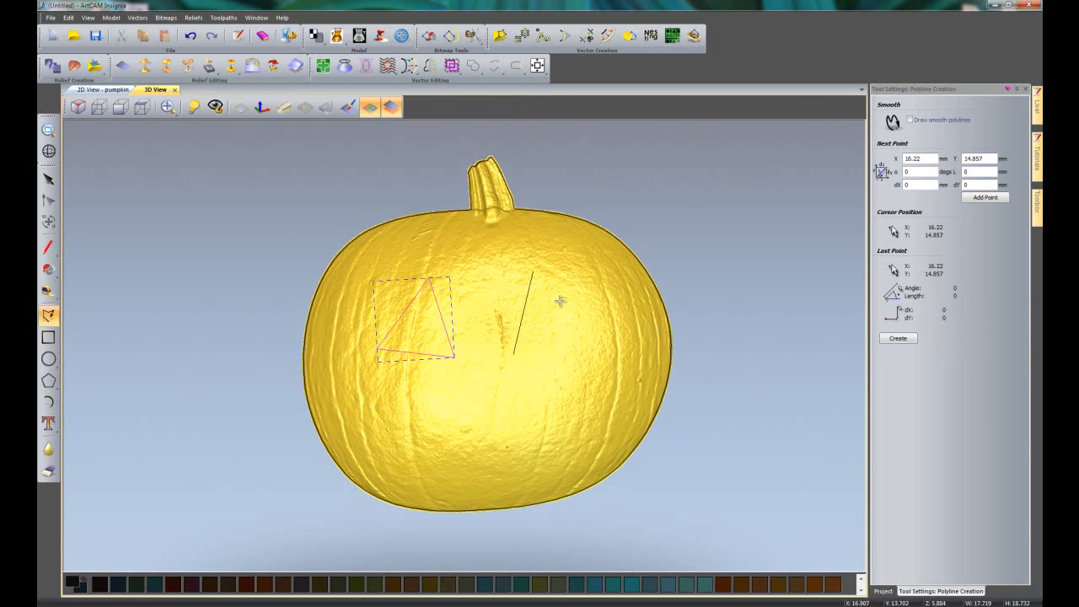
{"action": "left_click", "coordinate": [583, 340]}
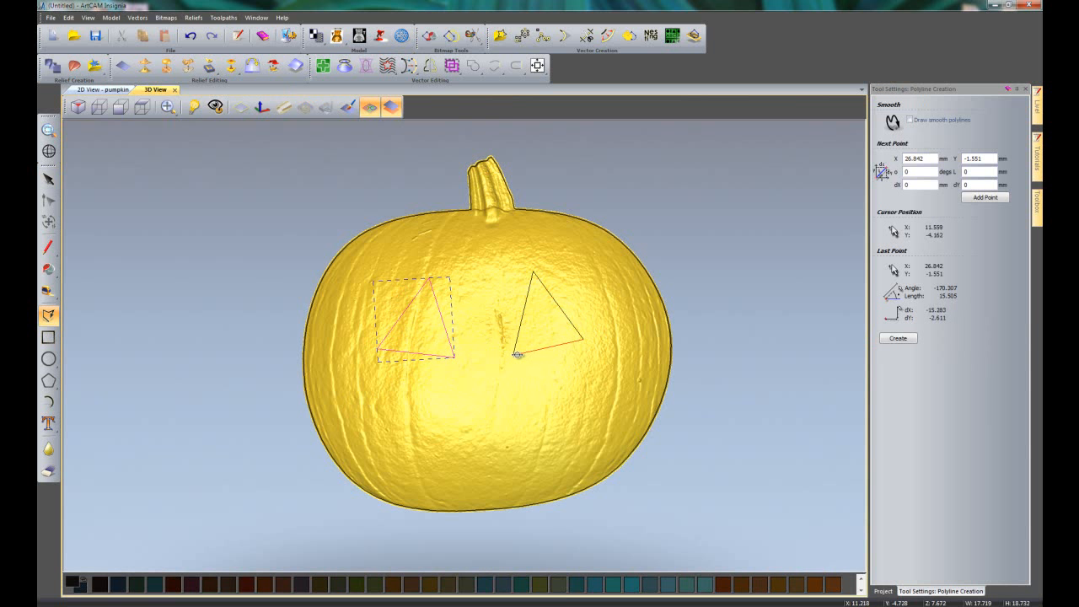
{"action": "left_click", "coordinate": [514, 354]}
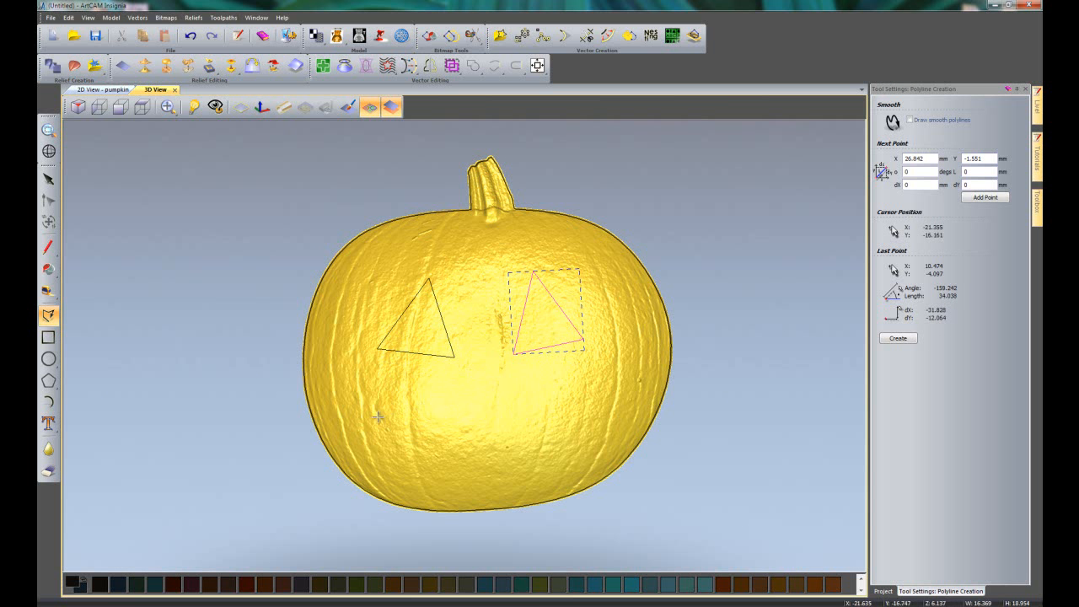
Draw a closed zigzag mouth outline about 53 mm wide and 25 mm high below the eyes and finish the polyline
{"action": "left_click", "coordinate": [369, 444]}
{"action": "left_click", "coordinate": [380, 377]}
{"action": "left_click", "coordinate": [435, 408]}
{"action": "left_click", "coordinate": [460, 380]}
{"action": "left_click", "coordinate": [491, 415]}
{"action": "left_click", "coordinate": [517, 385]}
{"action": "left_click", "coordinate": [552, 412]}
{"action": "left_click", "coordinate": [591, 372]}
{"action": "left_click", "coordinate": [592, 469]}
{"action": "left_click", "coordinate": [548, 434]}
{"action": "left_click", "coordinate": [501, 474]}
{"action": "left_click", "coordinate": [462, 448]}
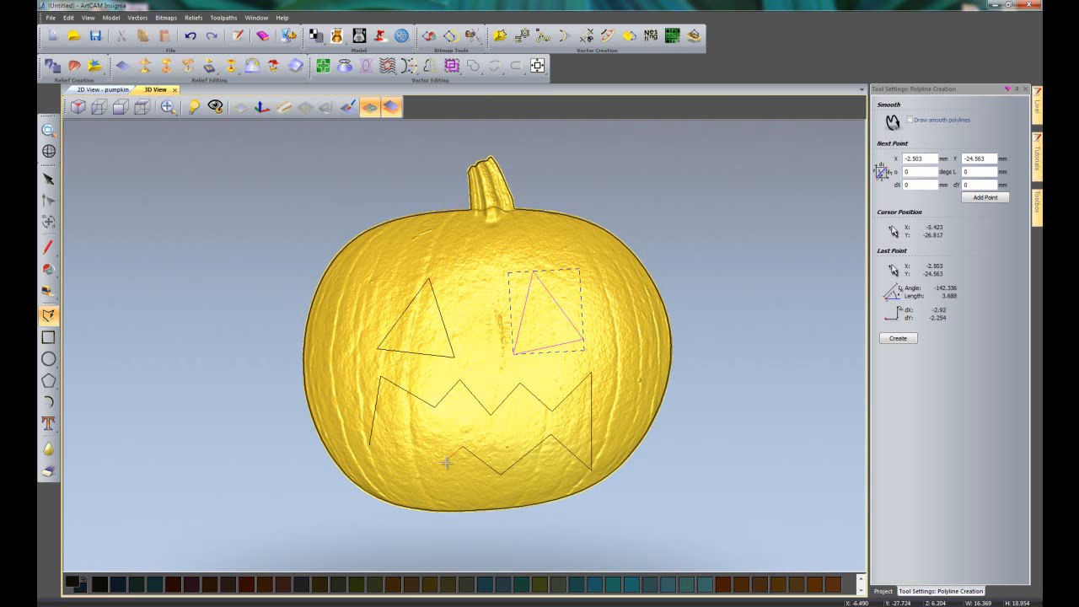
{"action": "left_click", "coordinate": [402, 437]}
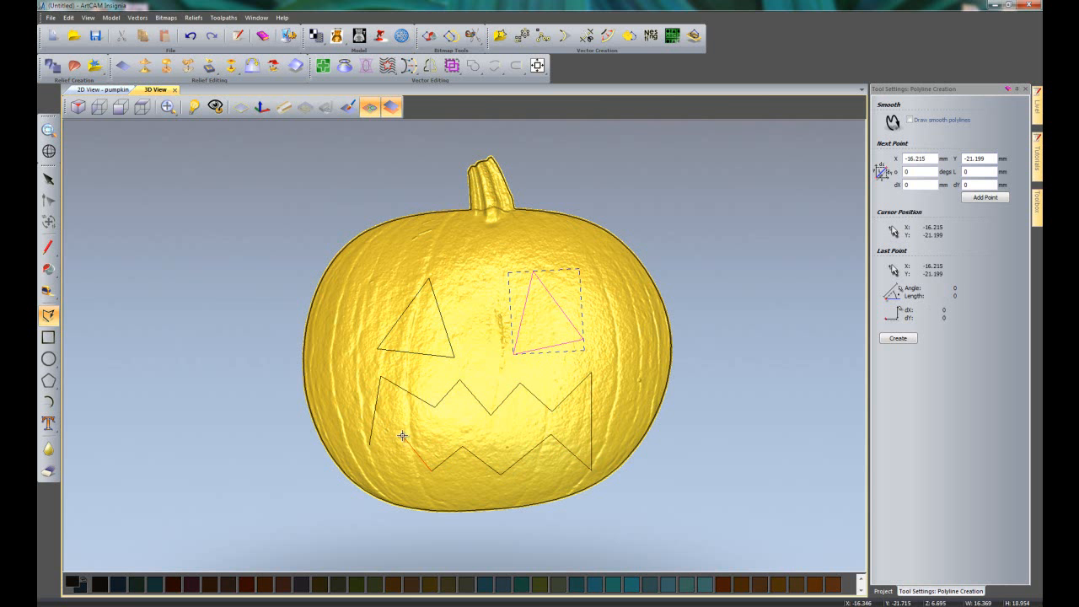
{"action": "left_click", "coordinate": [368, 466]}
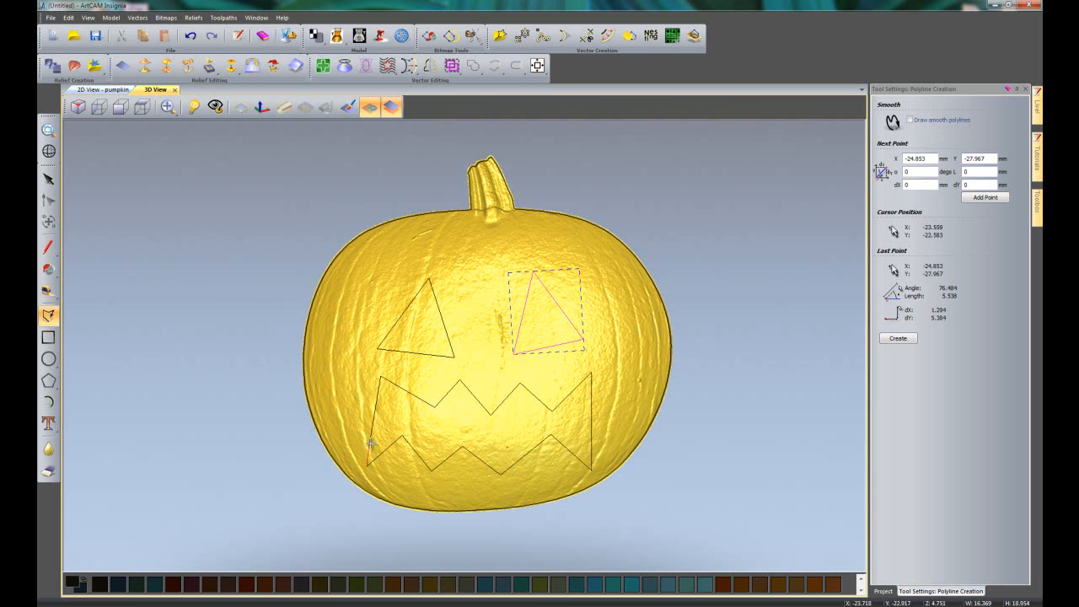
{"action": "right_click", "coordinate": [371, 443]}
{"action": "key", "text": "Escape"}
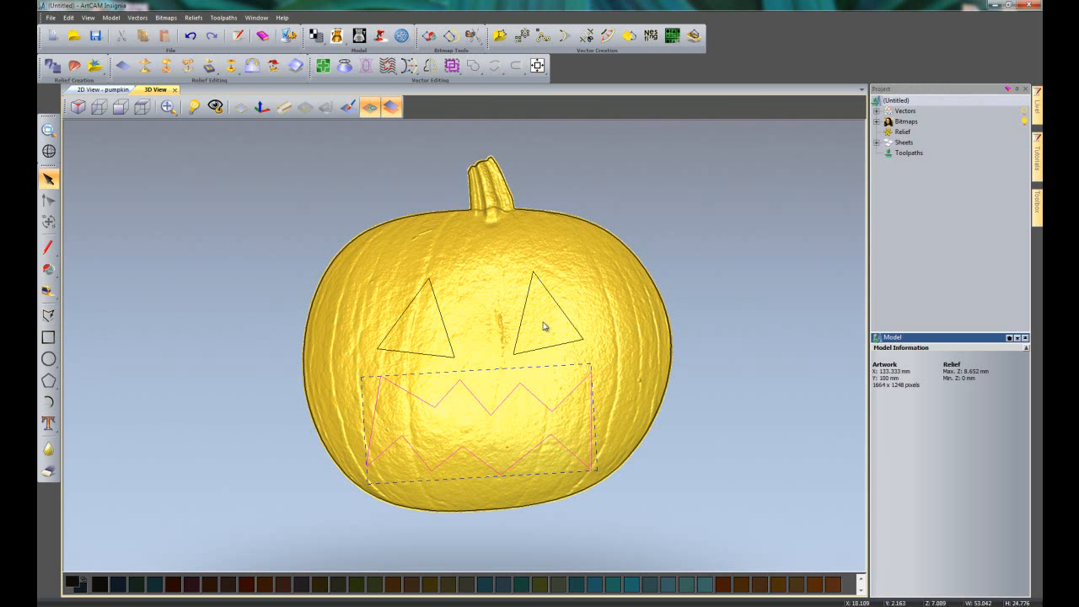
Zero the relief inside both eye vectors and the mouth vector with the Shape Editor and close it
{"action": "left_click", "coordinate": [472, 274]}
{"action": "left_click_drag", "start_coordinate": [357, 260], "coordinate": [581, 506]}
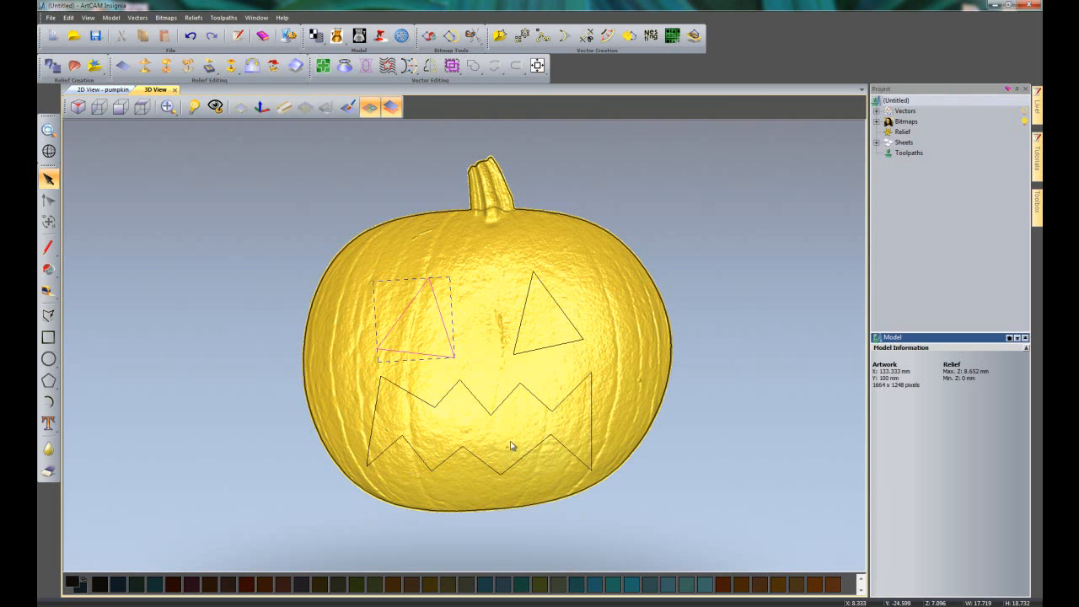
{"action": "left_click", "coordinate": [522, 317], "text": "shift"}
{"action": "left_click", "coordinate": [502, 411], "text": "shift"}
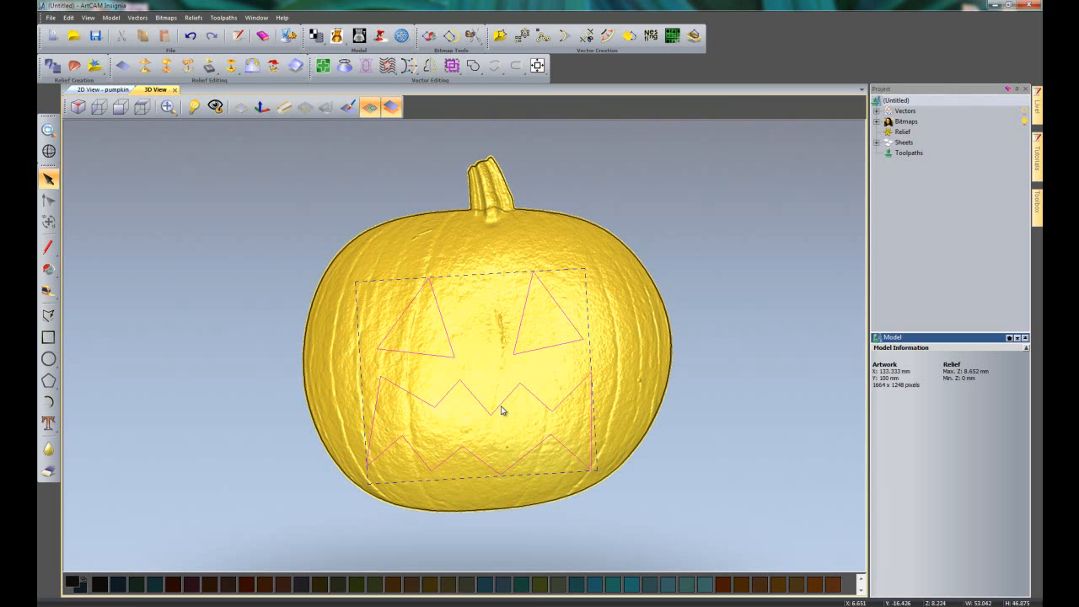
{"action": "left_click", "coordinate": [52, 65]}
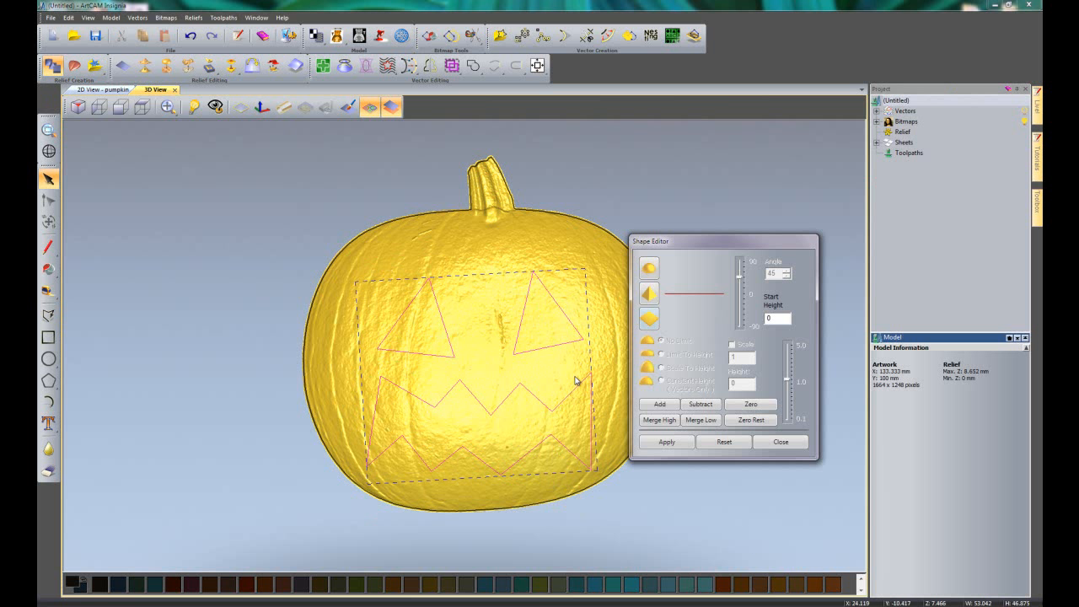
{"action": "left_click", "coordinate": [749, 408]}
{"action": "left_click", "coordinate": [764, 442]}
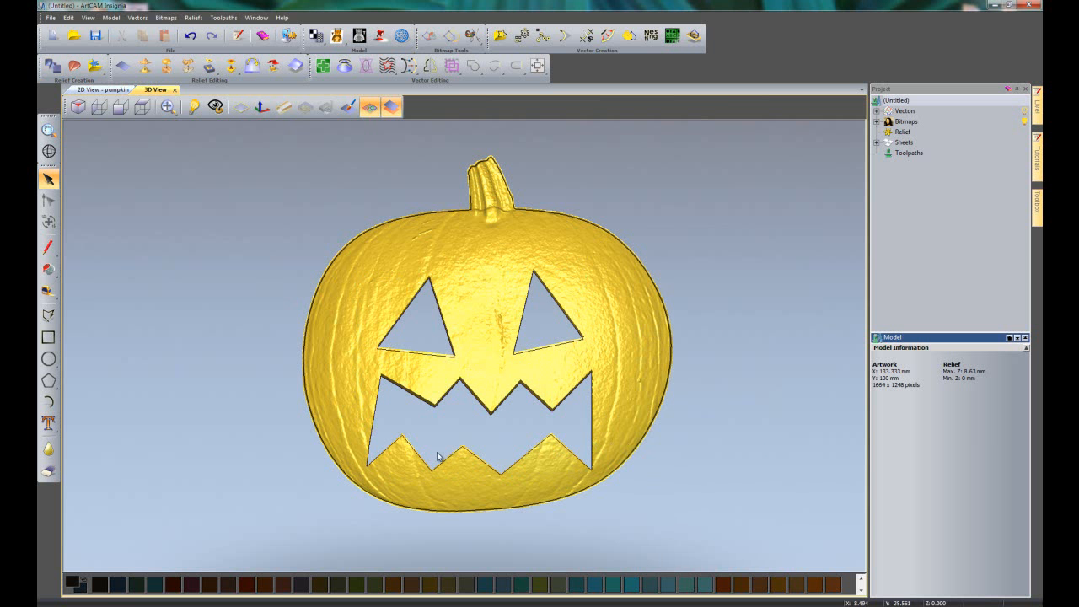
Add a 5 degree draft angle to the carved pumpkin relief
{"action": "scroll", "coordinate": [518, 443], "scroll_direction": "up", "scroll_amount": 3}
{"action": "scroll", "coordinate": [487, 411], "scroll_direction": "up", "scroll_amount": 2}
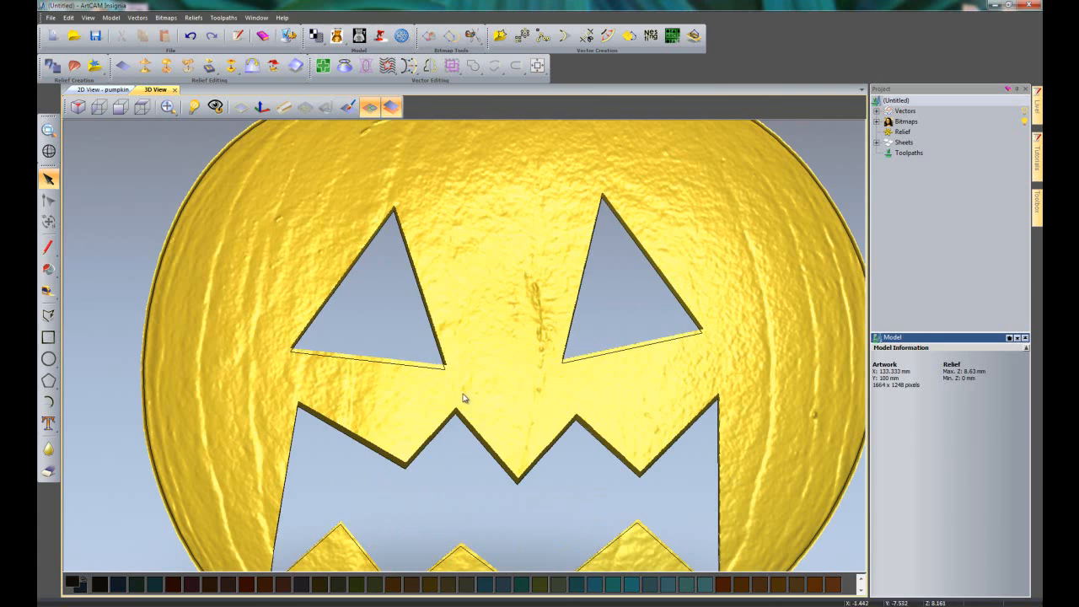
{"action": "left_click_drag", "start_coordinate": [464, 441], "coordinate": [415, 299]}
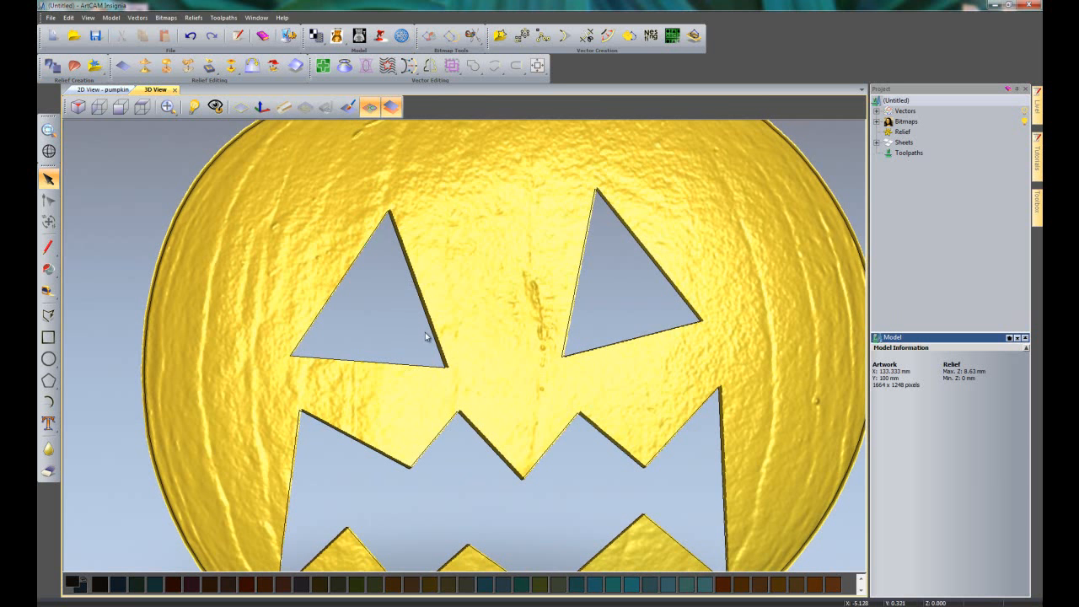
{"action": "scroll", "coordinate": [426, 336], "scroll_direction": "down", "scroll_amount": 3}
{"action": "left_click_drag", "start_coordinate": [461, 386], "coordinate": [351, 138]}
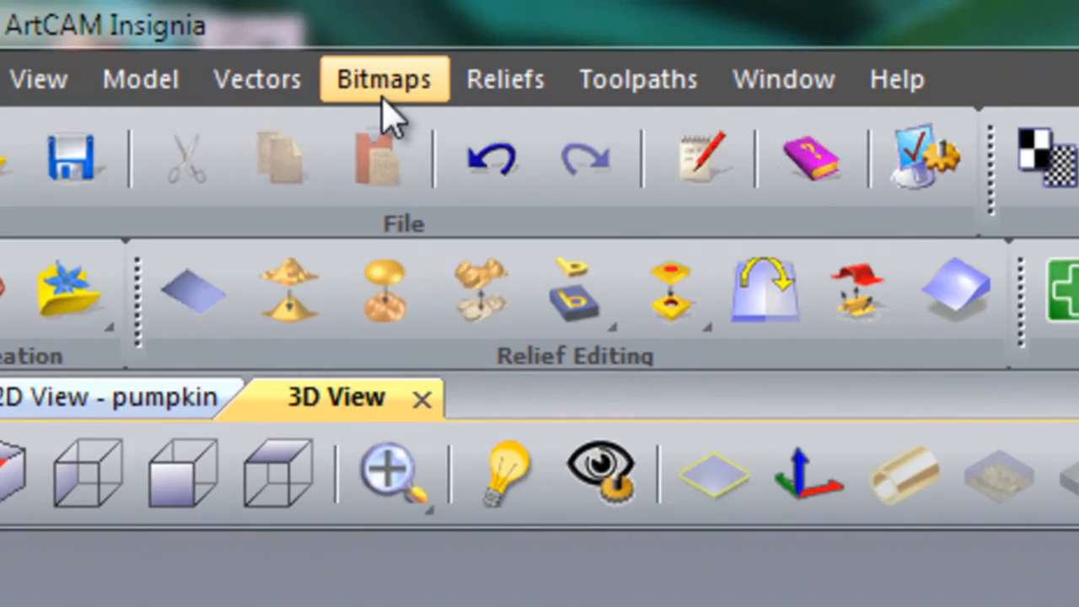
{"action": "left_click", "coordinate": [191, 18]}
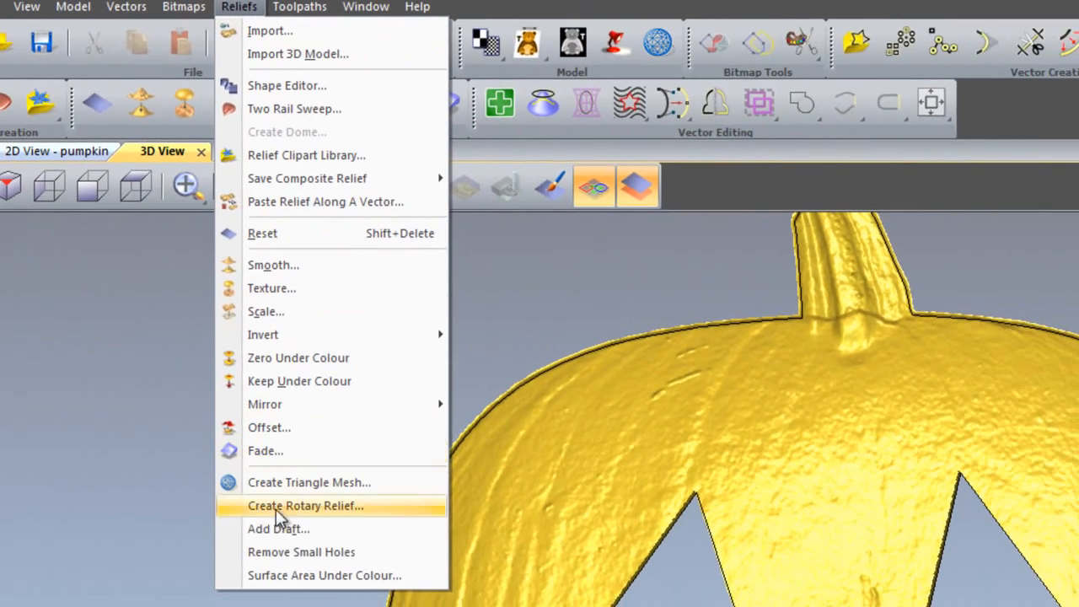
{"action": "left_click", "coordinate": [277, 530]}
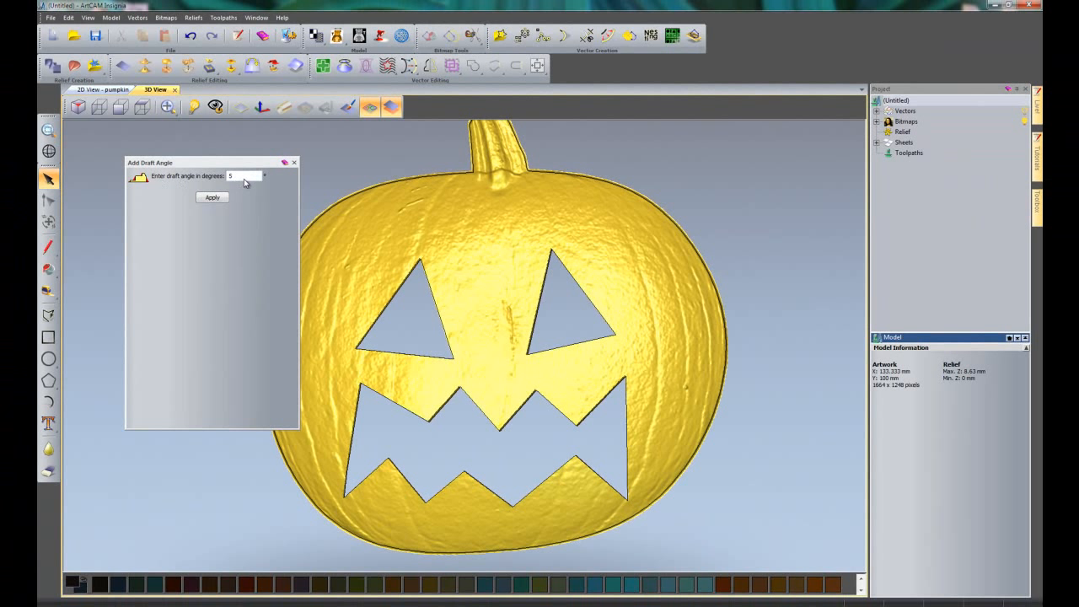
{"action": "left_click", "coordinate": [211, 197]}
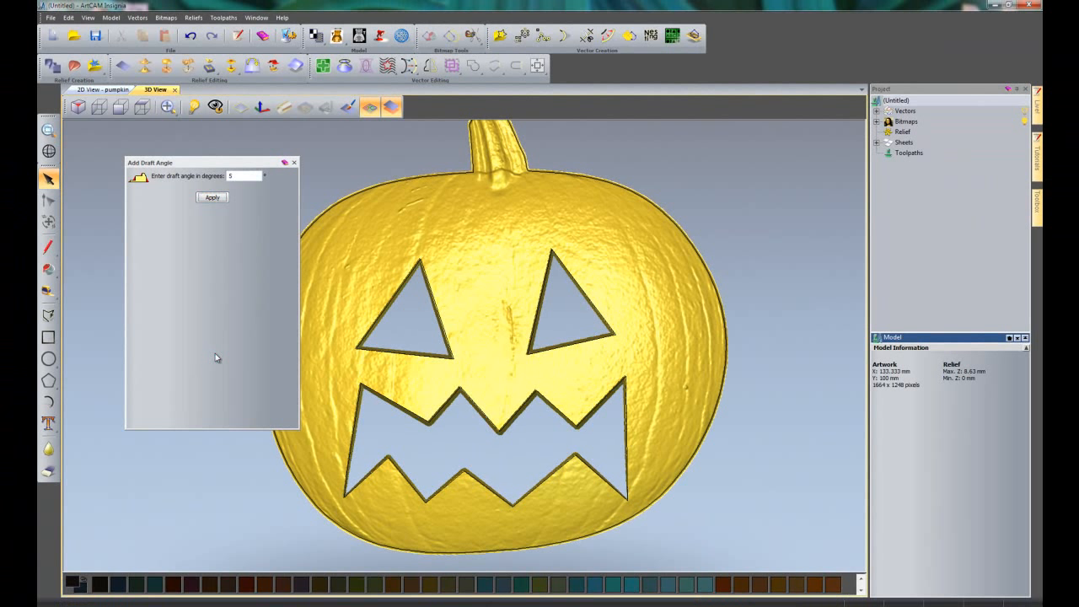
{"action": "left_click", "coordinate": [294, 162]}
Examine the carved pumpkin's drafted edges in 3D with the vectors hidden and the photo's colours shown on the relief
{"action": "scroll", "coordinate": [509, 482], "scroll_direction": "up", "scroll_amount": 2}
{"action": "mouse_move", "coordinate": [508, 482]}
{"action": "left_mouse_down"}
{"action": "mouse_move", "coordinate": [602, 416]}
{"action": "mouse_move", "coordinate": [492, 487]}
{"action": "left_mouse_up"}
{"action": "left_click", "coordinate": [369, 110]}
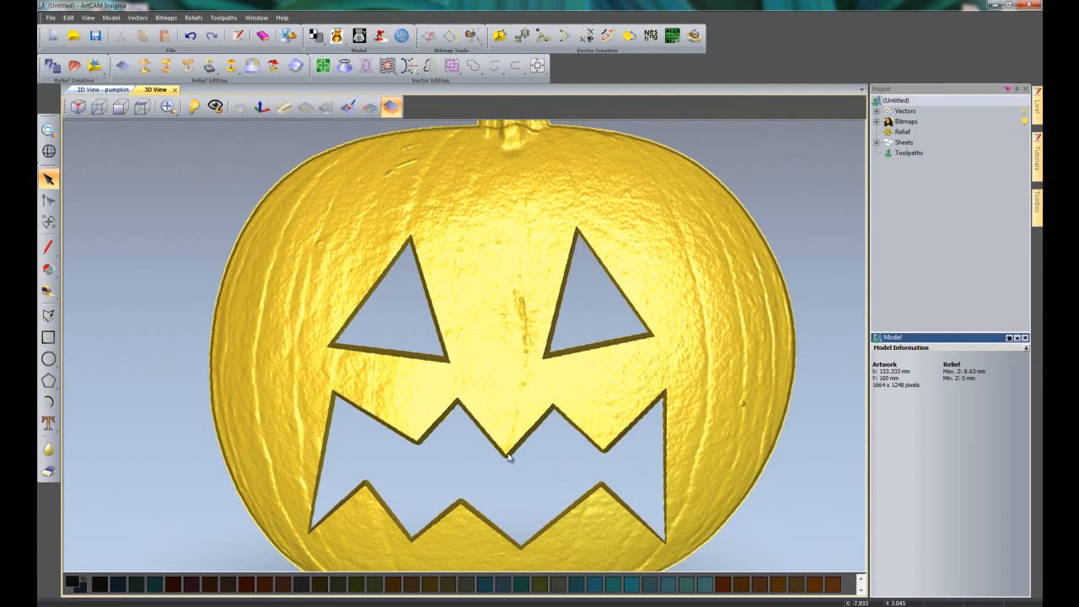
{"action": "scroll", "coordinate": [524, 434], "scroll_direction": "down", "scroll_amount": 4}
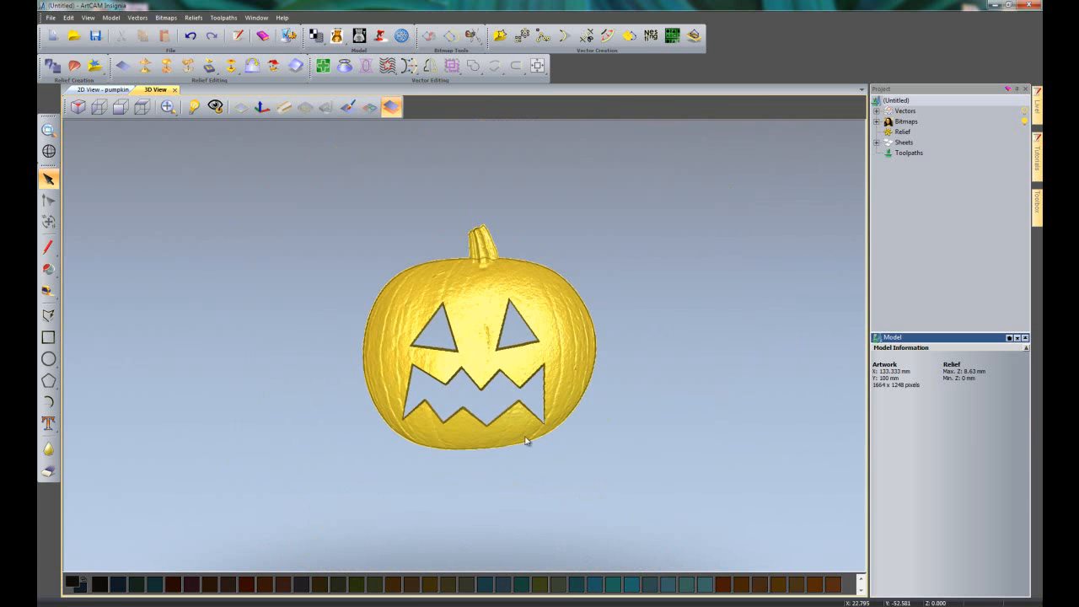
{"action": "scroll", "coordinate": [539, 436], "scroll_direction": "up", "scroll_amount": 2}
{"action": "middle_click_drag", "start_coordinate": [542, 437], "coordinate": [529, 426]}
{"action": "mouse_move", "coordinate": [526, 433]}
{"action": "left_mouse_down"}
{"action": "mouse_move", "coordinate": [588, 491]}
{"action": "mouse_move", "coordinate": [600, 386]}
{"action": "mouse_move", "coordinate": [557, 460]}
{"action": "mouse_move", "coordinate": [531, 430]}
{"action": "left_mouse_up"}
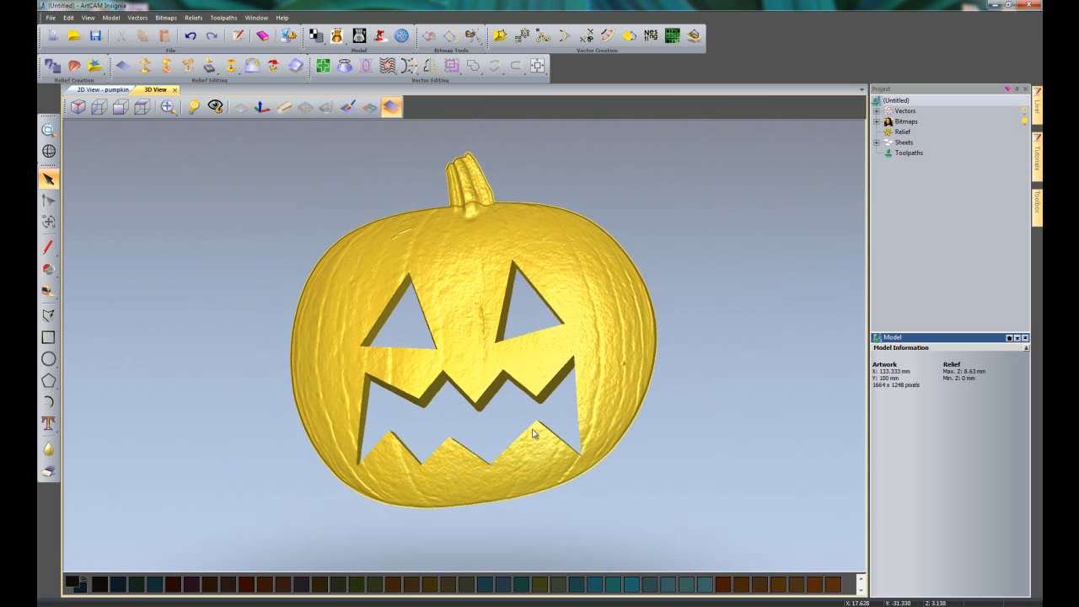
{"action": "left_click", "coordinate": [348, 107]}
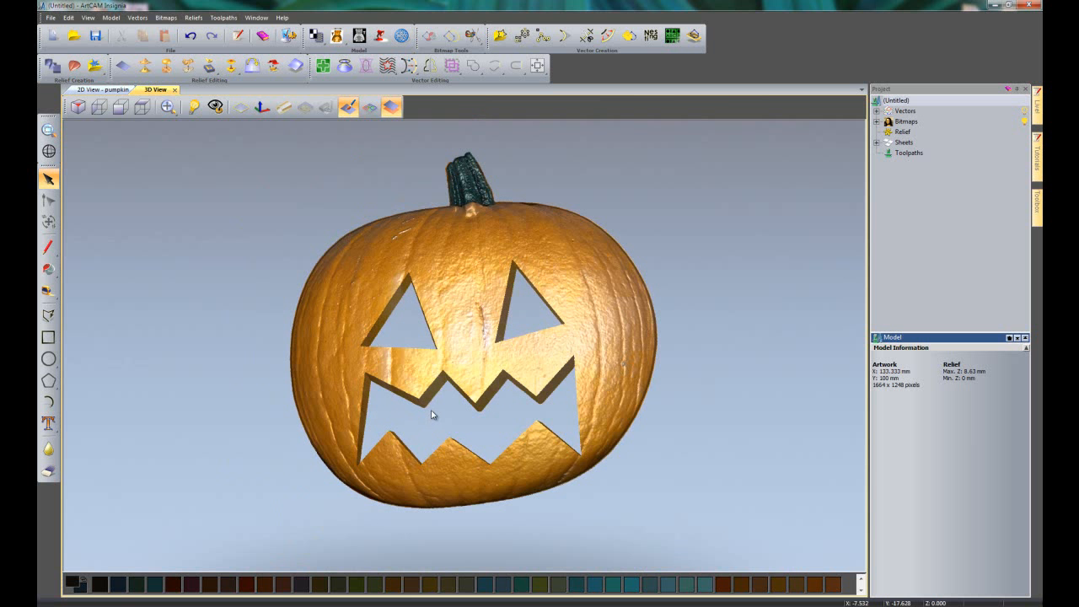
{"action": "left_click_drag", "start_coordinate": [436, 405], "coordinate": [382, 371]}
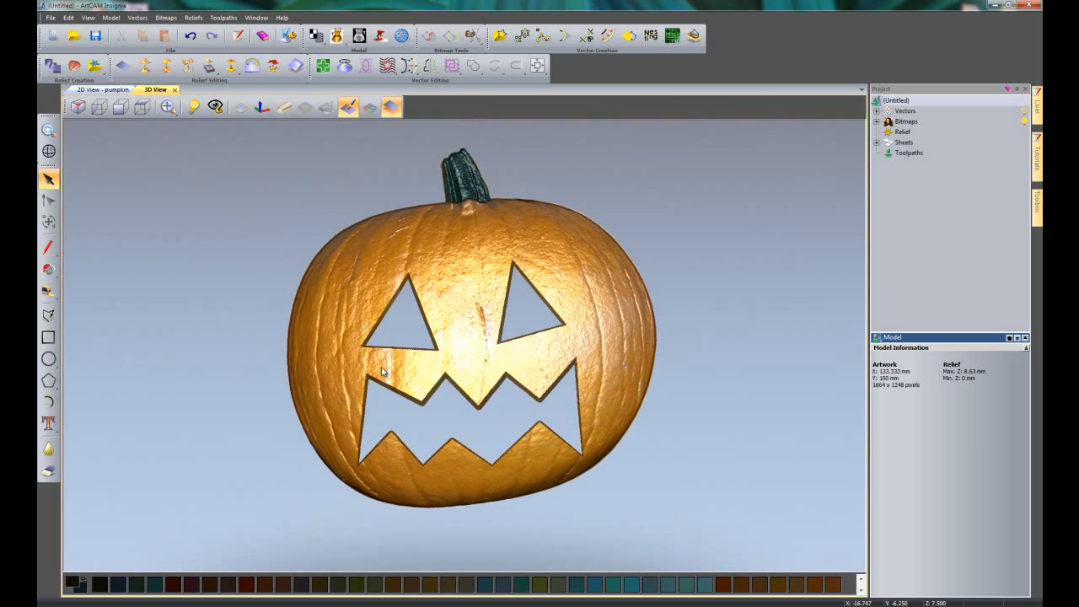
Save the carved pumpkin relief to the Halloween clipart library as a new item without overwriting the existing Relief clipart
{"action": "left_click", "coordinate": [95, 65]}
{"action": "left_click_drag", "start_coordinate": [902, 133], "coordinate": [166, 324]}
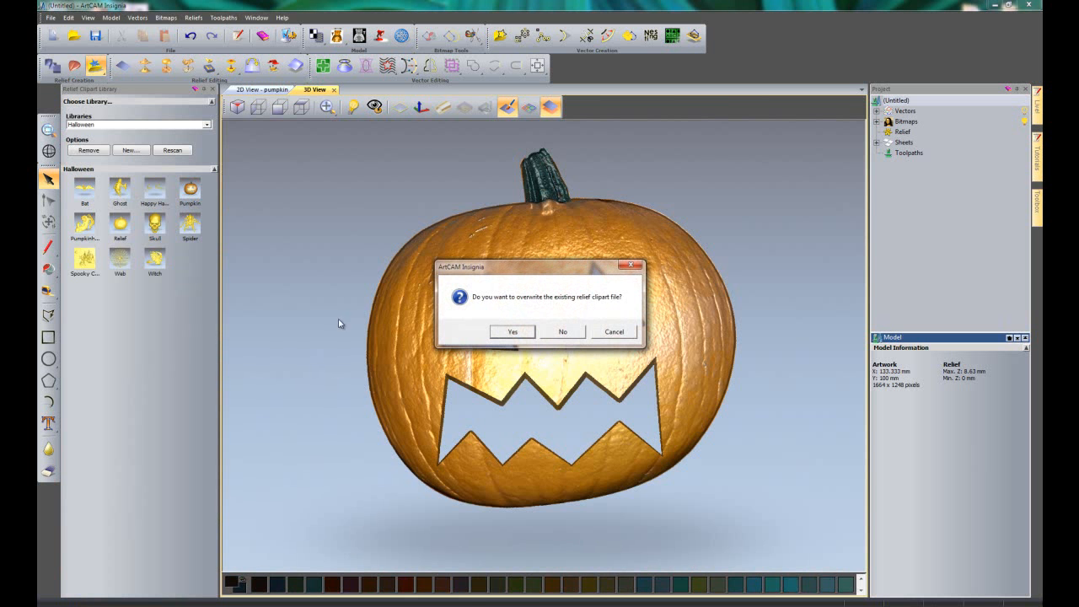
{"action": "left_click", "coordinate": [562, 331]}
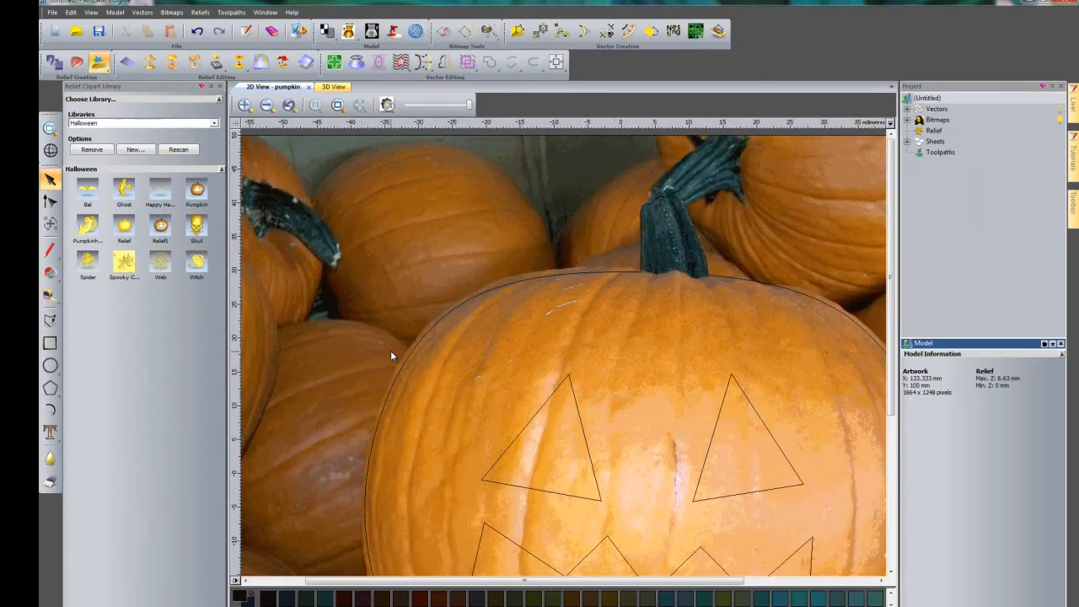
Insert the Relief clipart, scale it to about 37 by 36 mm and place it at the large pumpkin's lower left edge
{"action": "scroll", "coordinate": [390, 352], "scroll_direction": "down", "scroll_amount": 1}
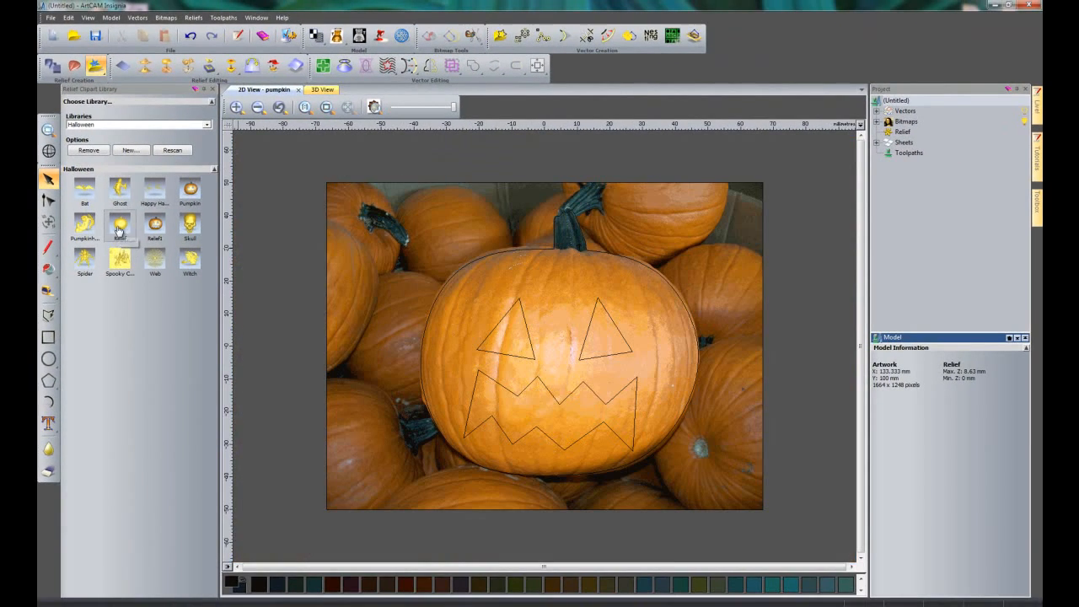
{"action": "double_click", "coordinate": [119, 231]}
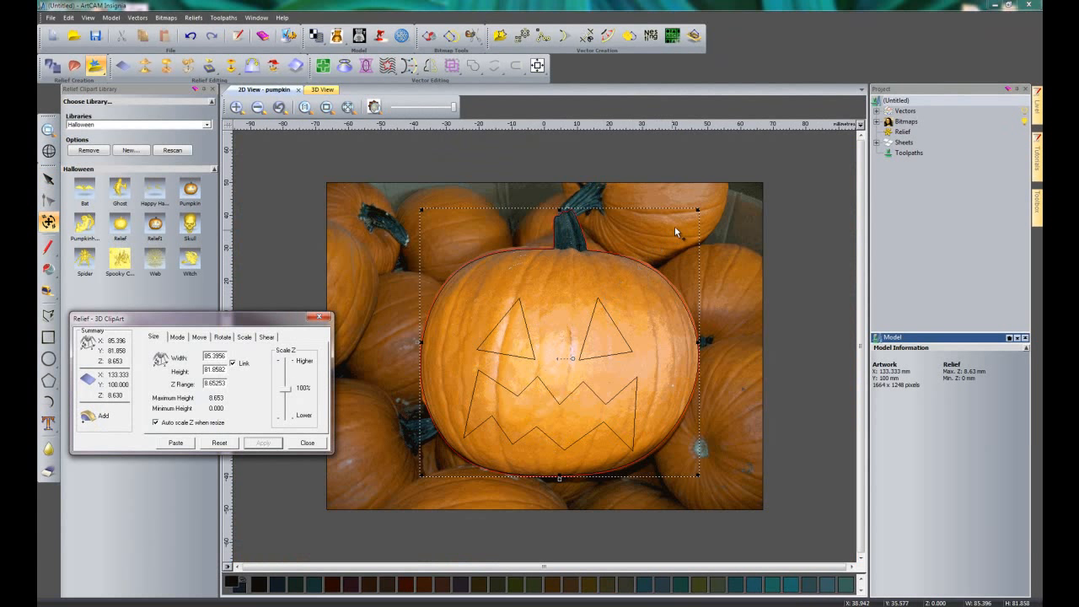
{"action": "left_click_drag", "start_coordinate": [697, 210], "coordinate": [641, 253], "text": "shift"}
{"action": "left_click_drag", "start_coordinate": [601, 284], "coordinate": [620, 285], "text": "shift"}
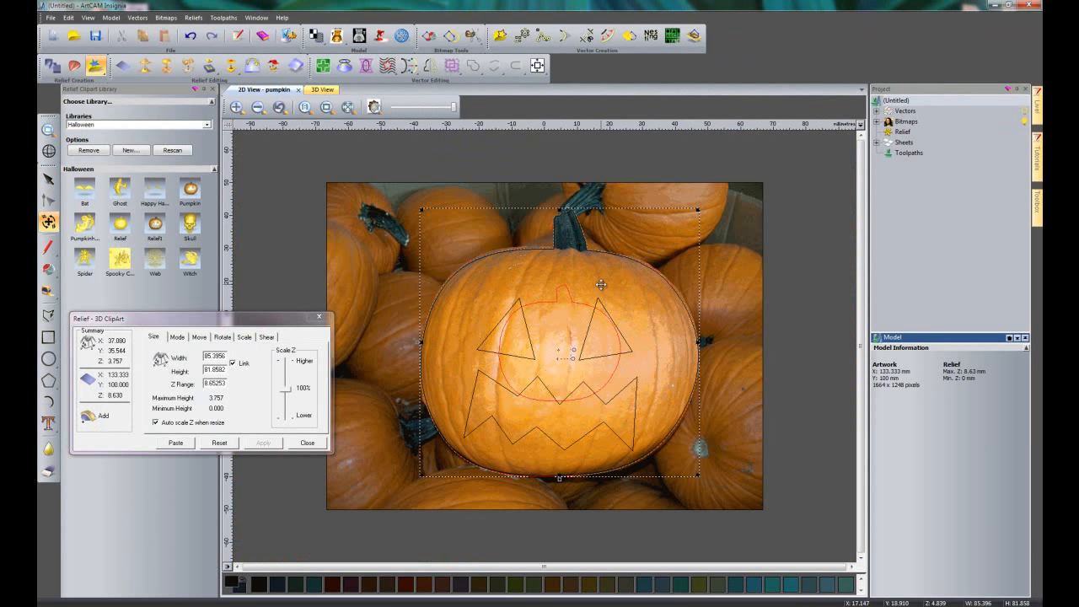
{"action": "left_click_drag", "start_coordinate": [395, 421], "coordinate": [413, 426]}
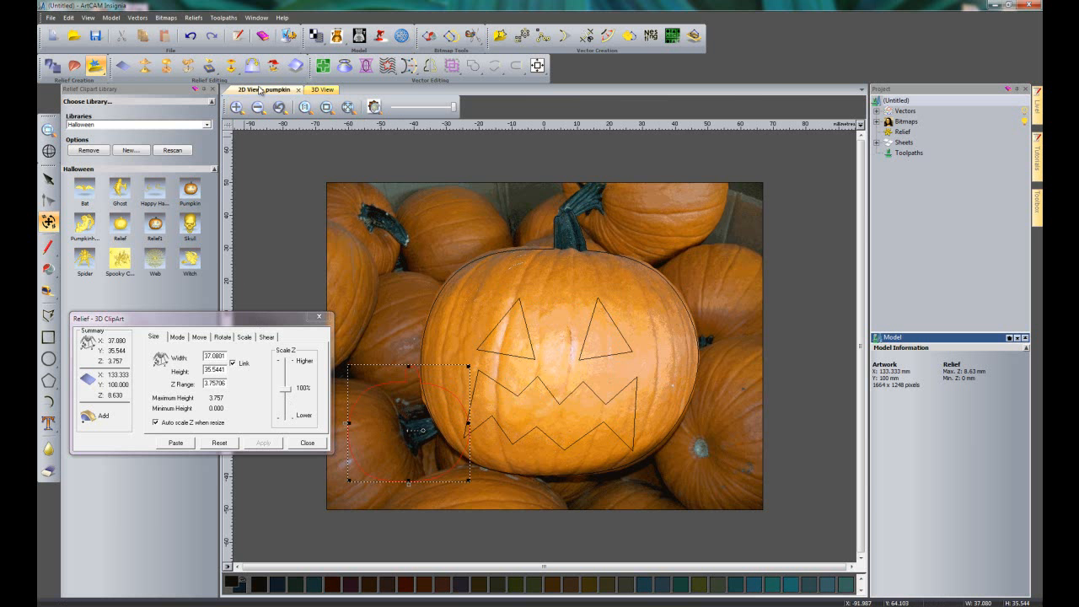
Paste the small pumpkin clipart into the relief with the Merge High combine mode and close its clipart settings
{"action": "left_click", "coordinate": [319, 89]}
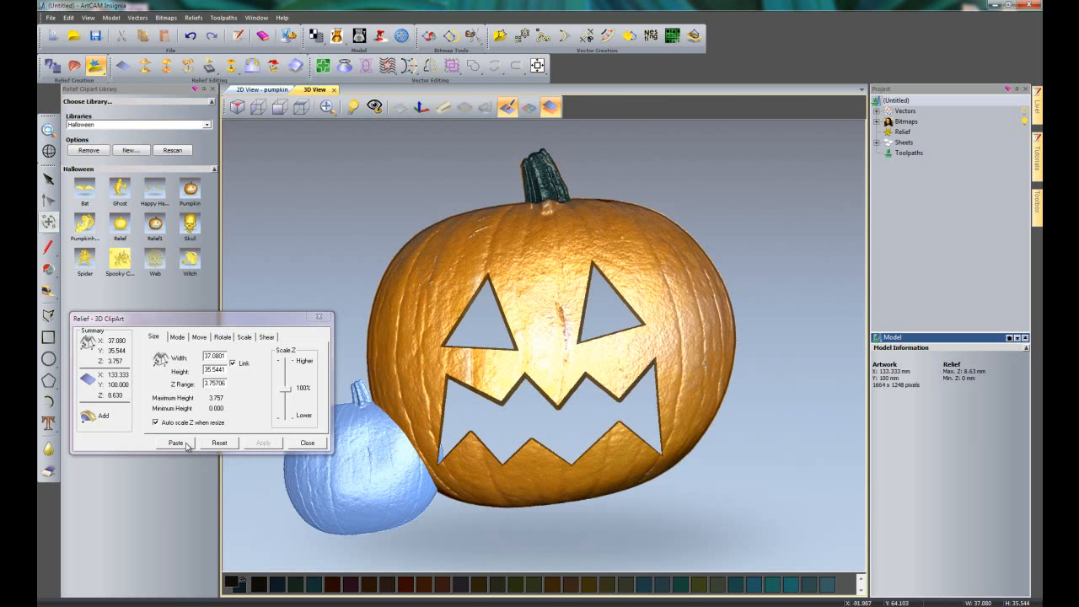
{"action": "left_click", "coordinate": [182, 339]}
{"action": "left_click", "coordinate": [183, 404]}
{"action": "left_click", "coordinate": [176, 443]}
{"action": "left_click", "coordinate": [307, 443]}
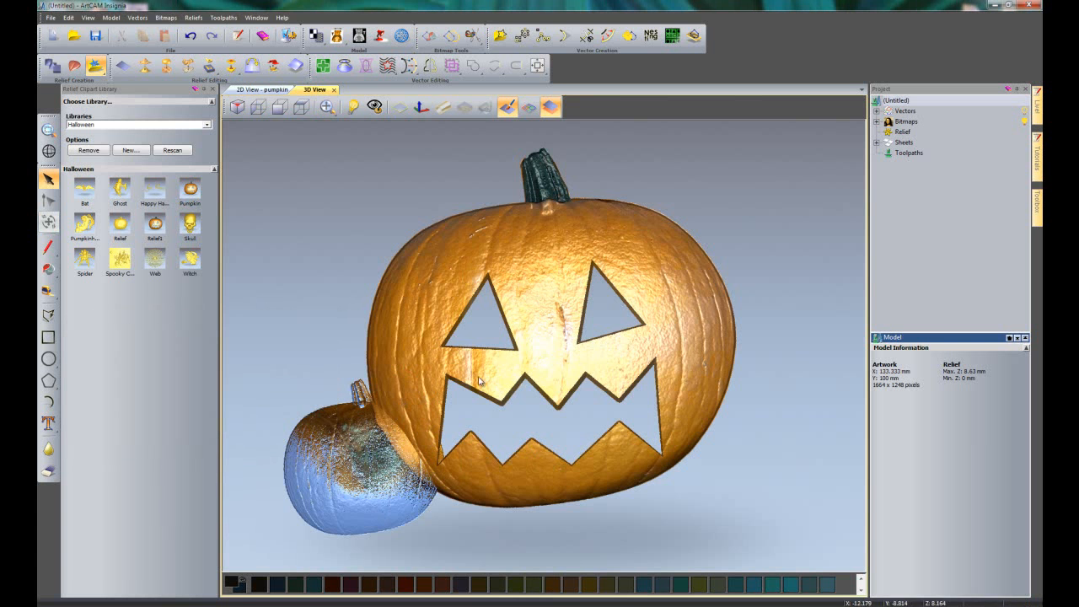
Examine in 3D how the small pasted pumpkin merges with the carved pumpkin and picks up the photo's colours
{"action": "scroll", "coordinate": [502, 377], "scroll_direction": "down", "scroll_amount": 3}
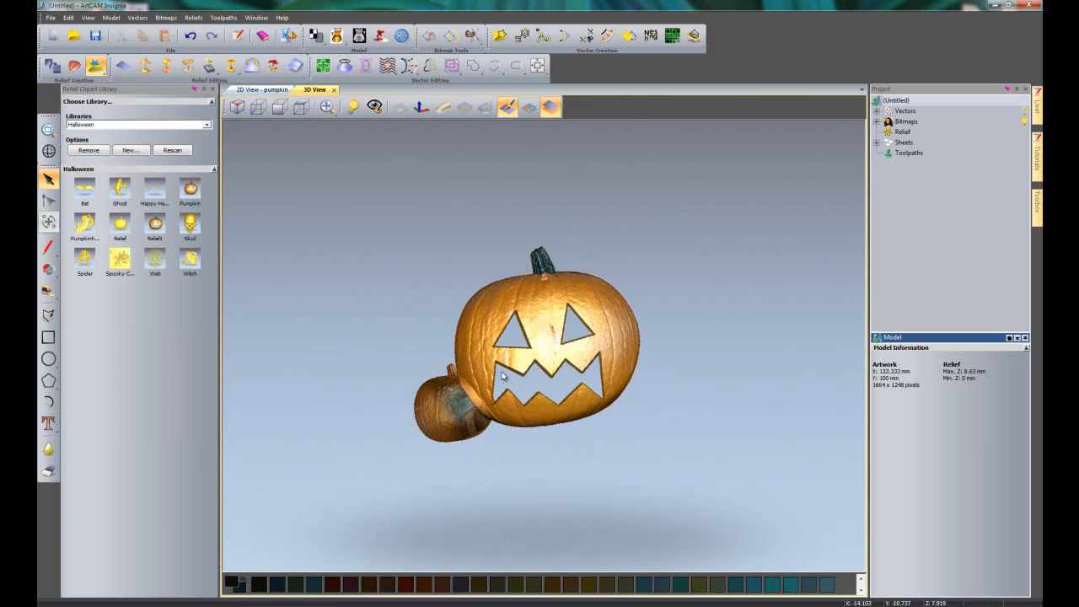
{"action": "scroll", "coordinate": [490, 432], "scroll_direction": "up", "scroll_amount": 2}
{"action": "scroll", "coordinate": [549, 429], "scroll_direction": "down", "scroll_amount": 3}
{"action": "scroll", "coordinate": [581, 413], "scroll_direction": "up", "scroll_amount": 2}
{"action": "left_click_drag", "start_coordinate": [582, 413], "coordinate": [638, 414]}
{"action": "scroll", "coordinate": [519, 353], "scroll_direction": "down", "scroll_amount": 2}
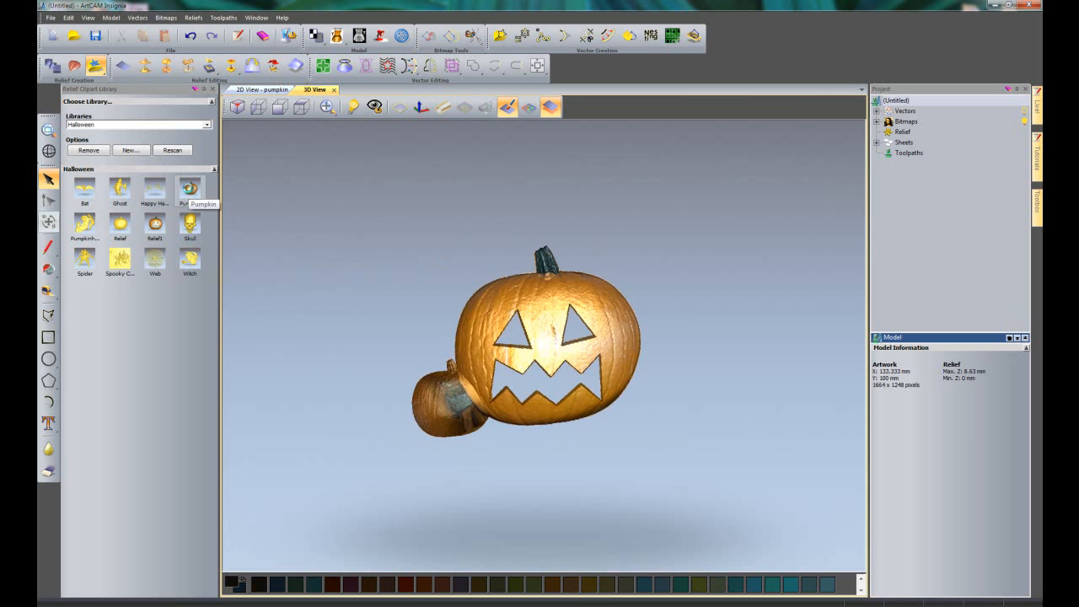
Insert the Pumpkin clipart at its original size and place it at the carved pumpkin's lower right, overhanging the photo's right edge
{"action": "double_click", "coordinate": [189, 189]}
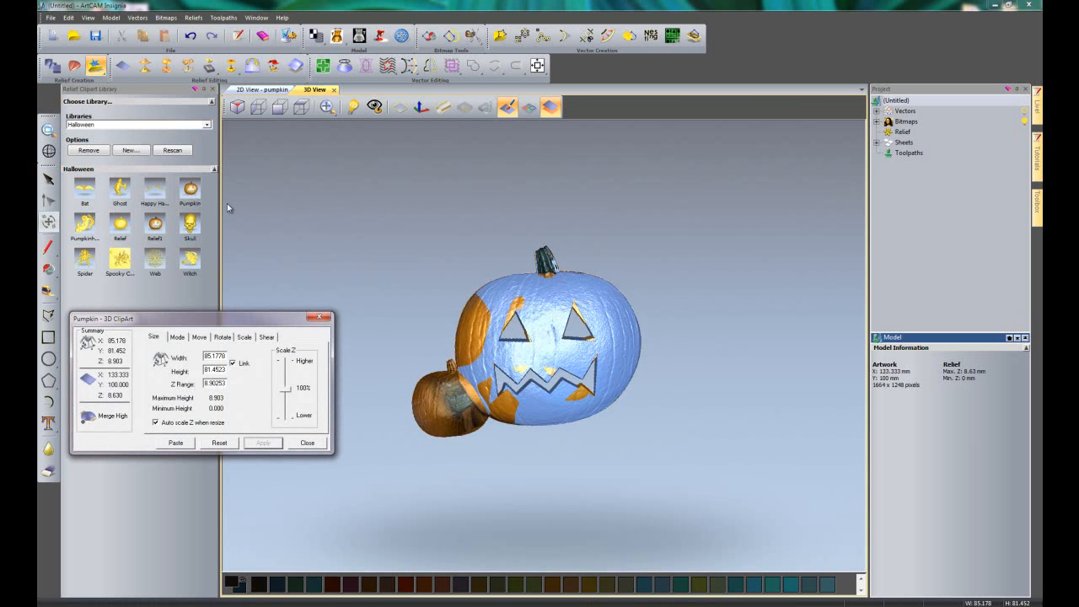
{"action": "left_click", "coordinate": [261, 90]}
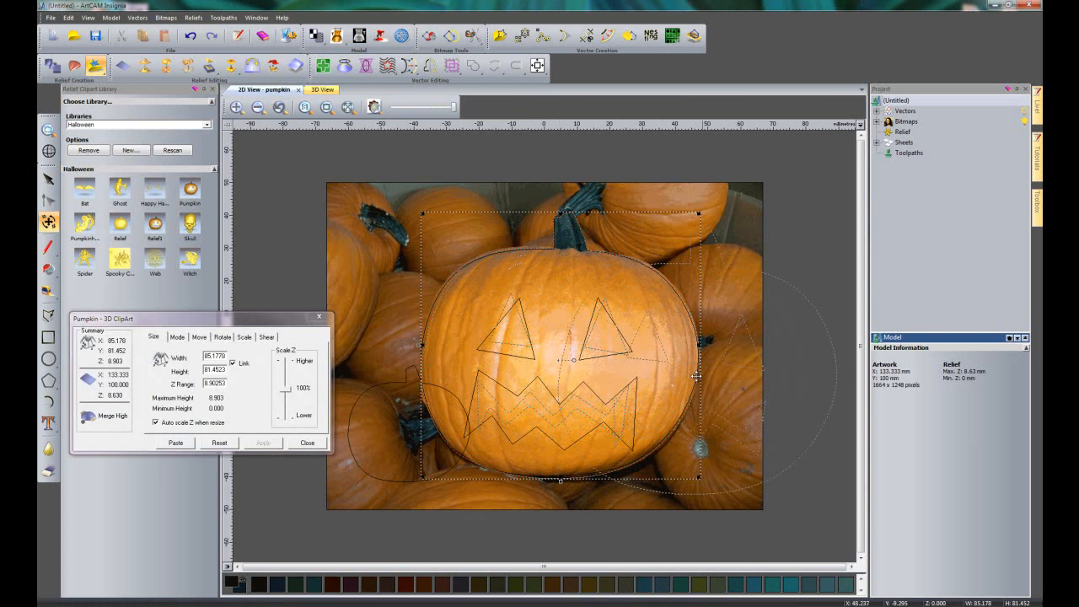
{"action": "left_click_drag", "start_coordinate": [774, 423], "coordinate": [775, 426]}
{"action": "left_click", "coordinate": [325, 89]}
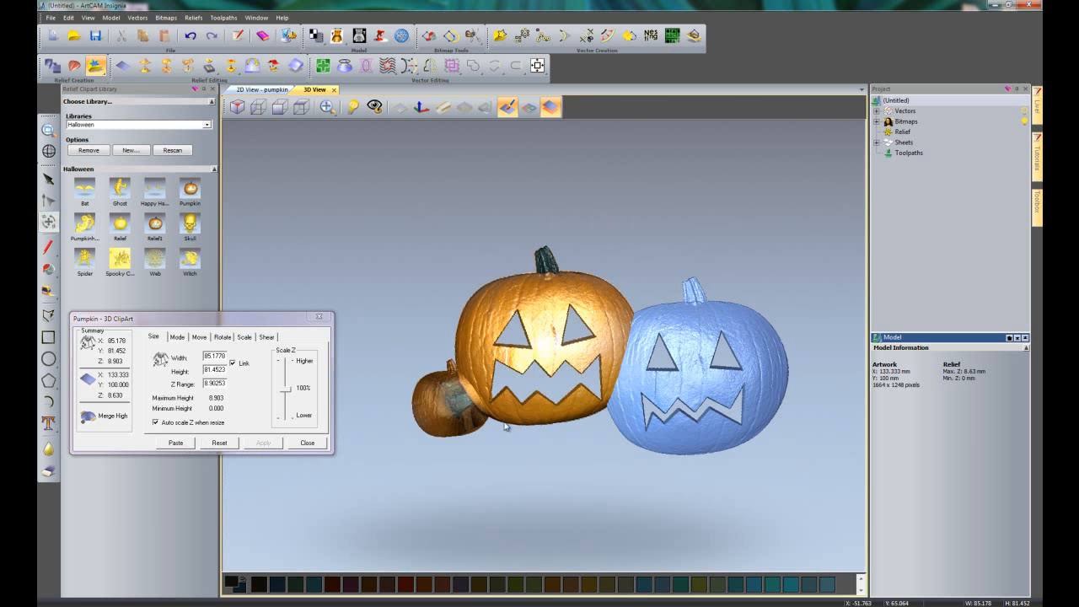
Paste the Pumpkin clipart into the relief with the zero plane shown for reference, and hide the plane again
{"action": "left_click", "coordinate": [400, 106]}
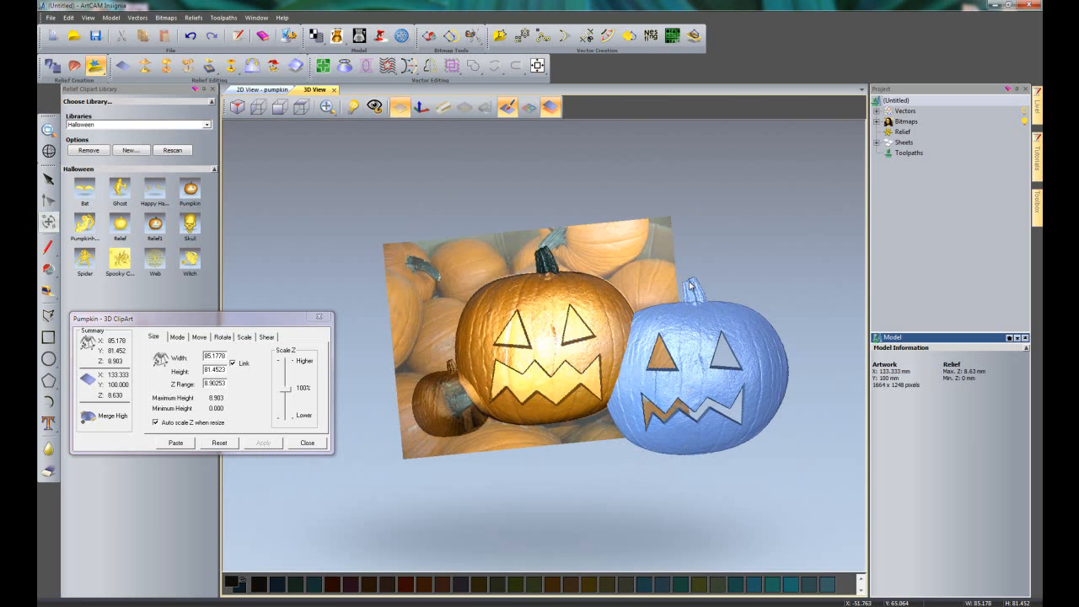
{"action": "left_click", "coordinate": [175, 443]}
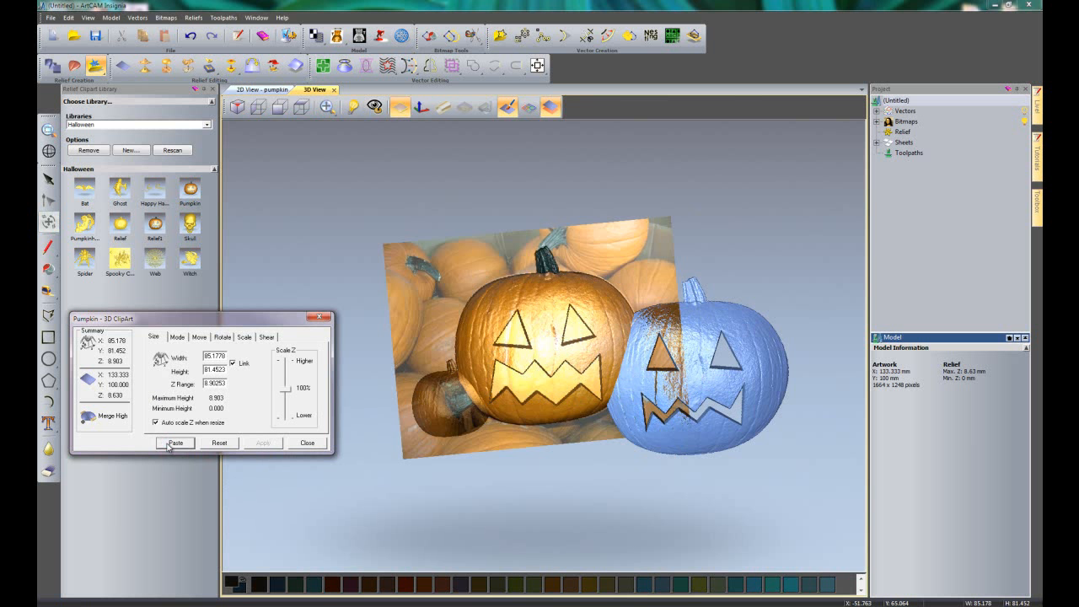
{"action": "left_click", "coordinate": [300, 445]}
{"action": "left_click_drag", "start_coordinate": [579, 447], "coordinate": [578, 425]}
{"action": "left_click", "coordinate": [400, 106]}
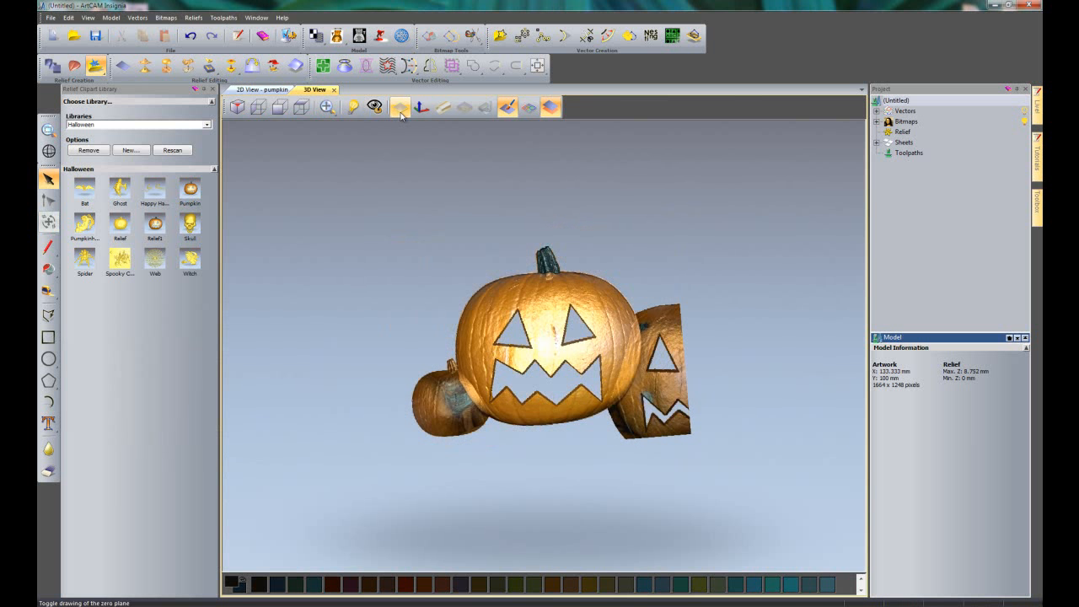
{"action": "scroll", "coordinate": [669, 408], "scroll_direction": "up", "scroll_amount": 3}
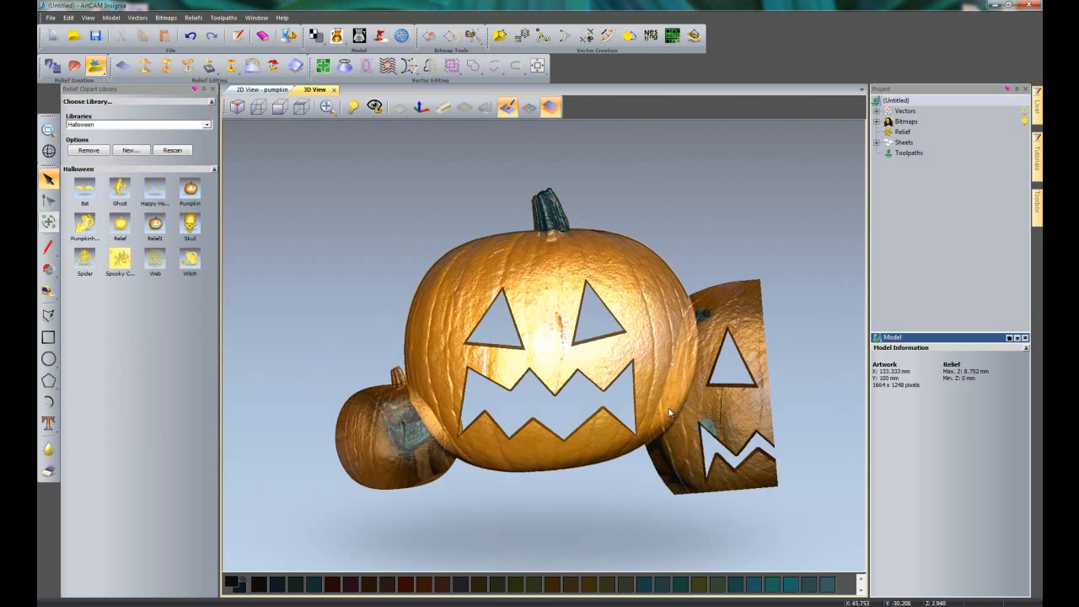